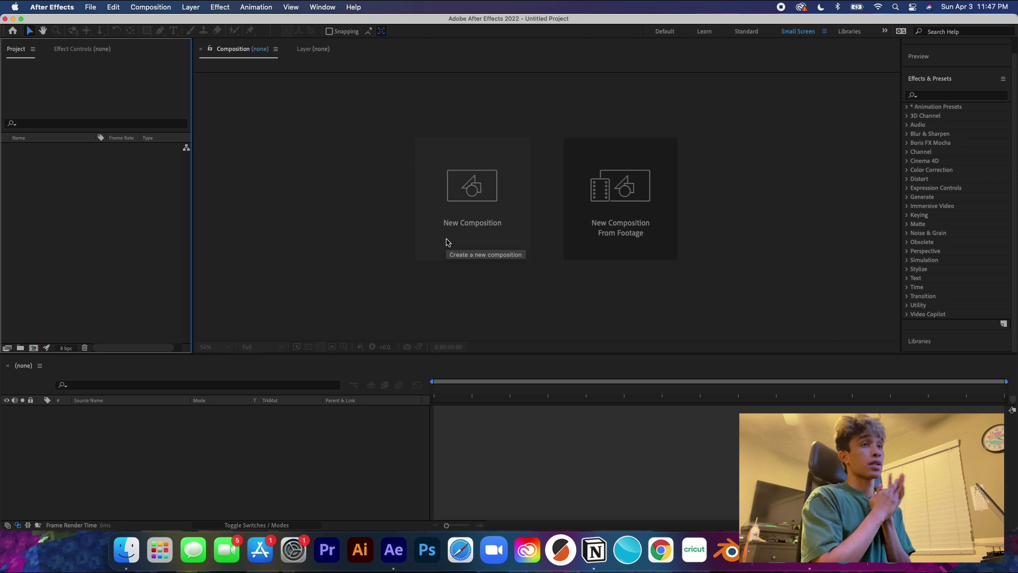
Step: Make a new 1920×1080, 59.94 fps composition named 'Roto Slide test'
{"action": "left_click", "coordinate": [447, 242]}
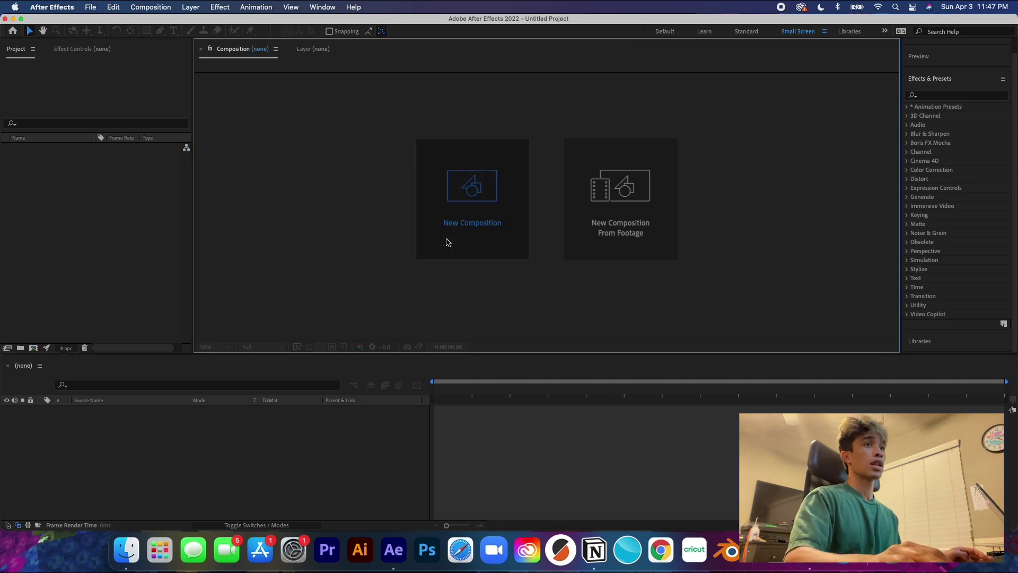
{"action": "key", "text": "ctrl+super+space"}
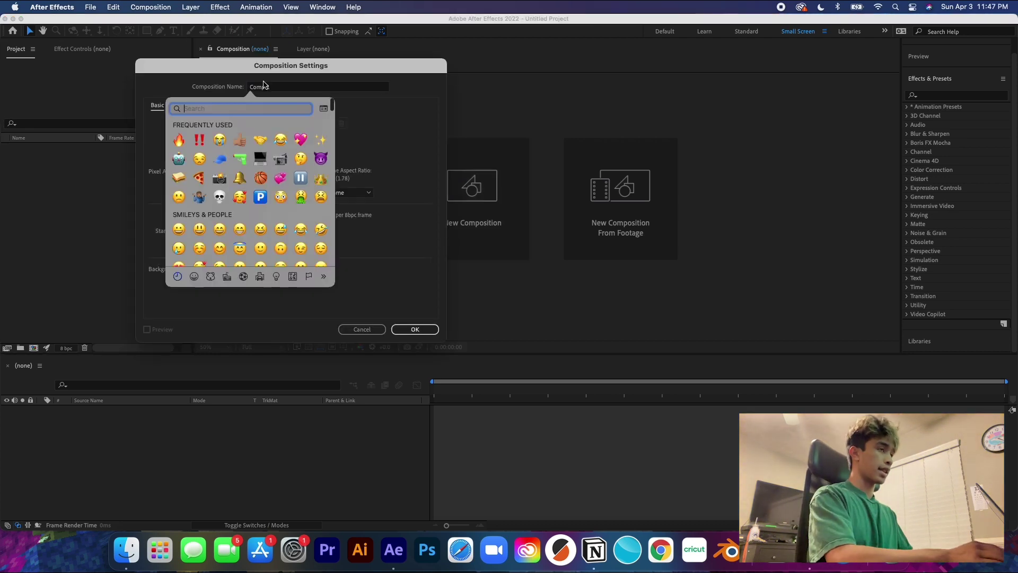
{"action": "left_click", "coordinate": [286, 89]}
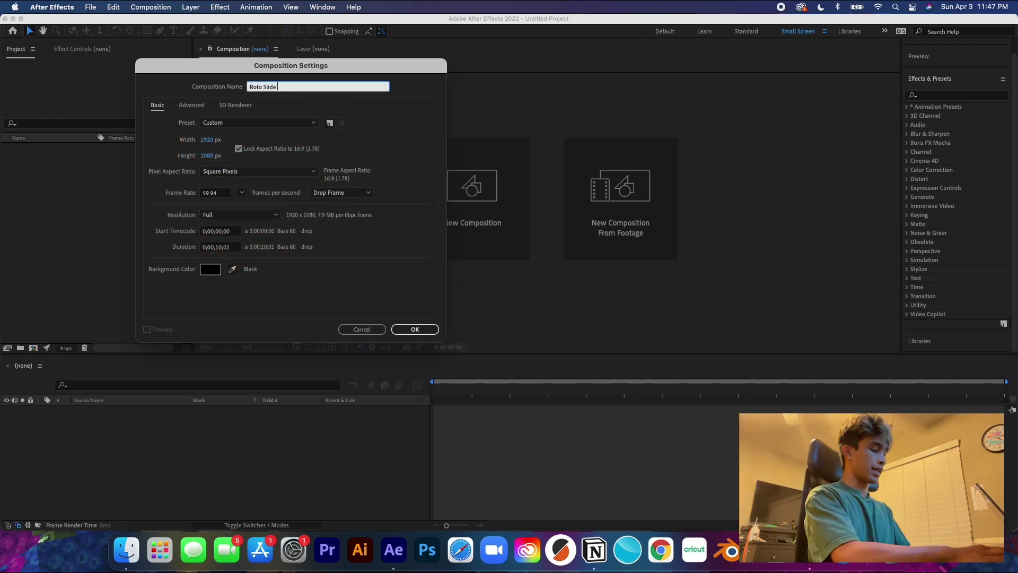
{"action": "key", "text": "Return"}
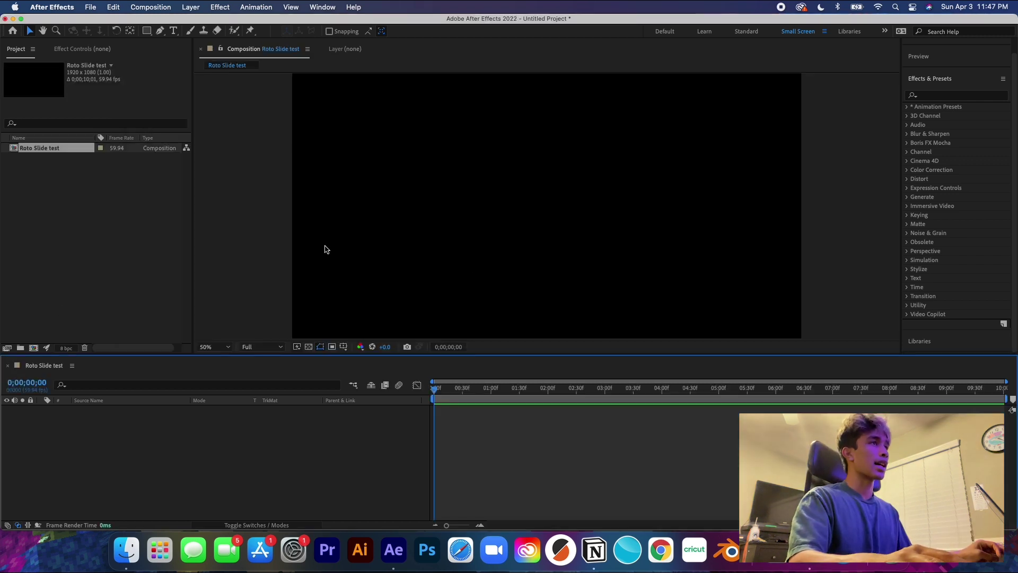
{"action": "left_click", "coordinate": [126, 549]}
Step: Import 01279.MTS, add it to Roto Slide test, and trim its opening so it starts at zero
{"action": "left_click_drag", "start_coordinate": [627, 101], "coordinate": [69, 210]}
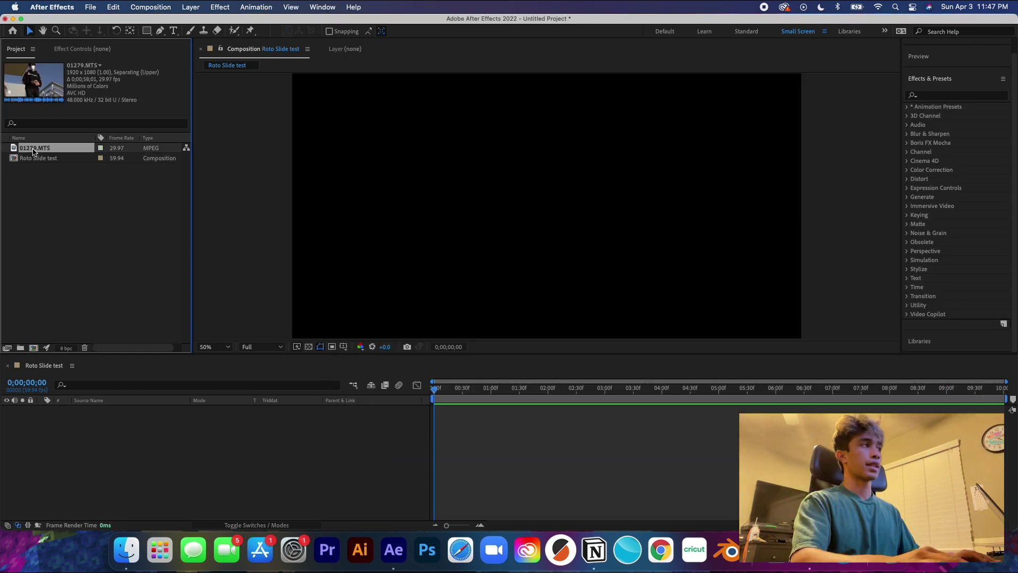
{"action": "left_click_drag", "start_coordinate": [33, 151], "coordinate": [149, 507]}
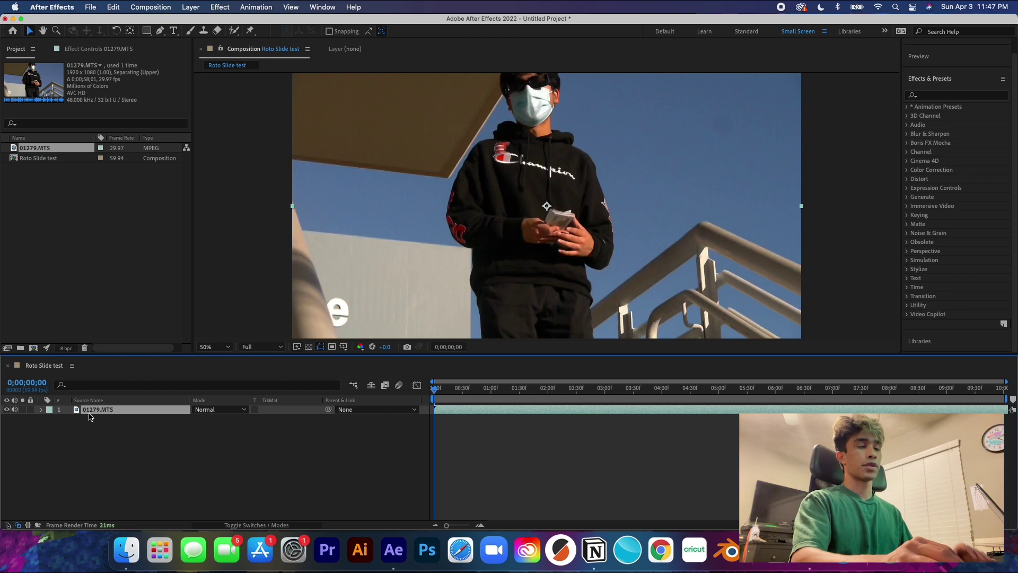
{"action": "left_click_drag", "start_coordinate": [439, 390], "coordinate": [790, 399]}
{"action": "left_click_drag", "start_coordinate": [436, 411], "coordinate": [790, 409]}
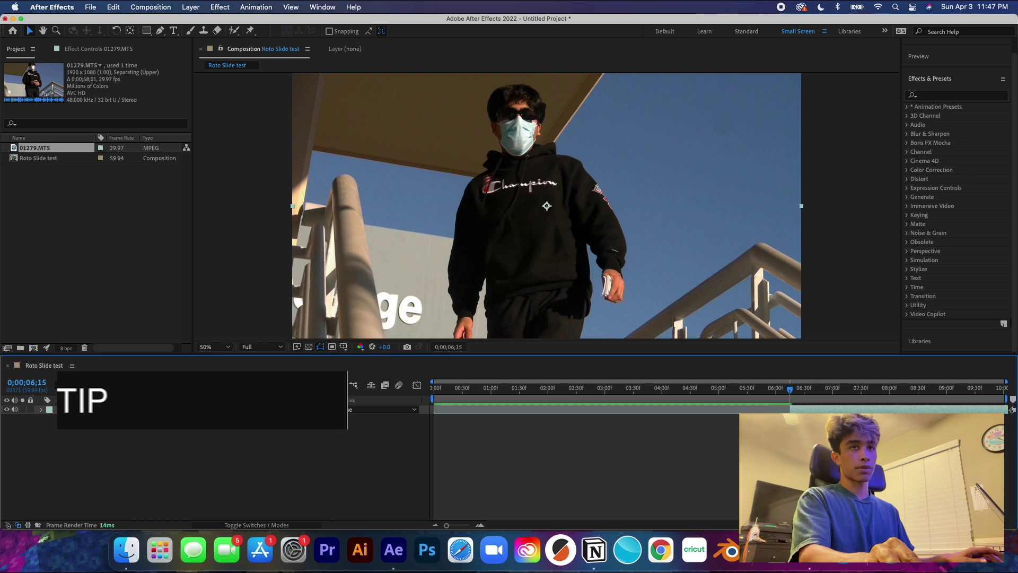
{"action": "left_click_drag", "start_coordinate": [795, 409], "coordinate": [631, 419]}
{"action": "key", "text": "Home"}
{"action": "key", "text": "equal"}
Step: Preview the trimmed 01279.MTS footage in its layer view
{"action": "double_click", "coordinate": [478, 409]}
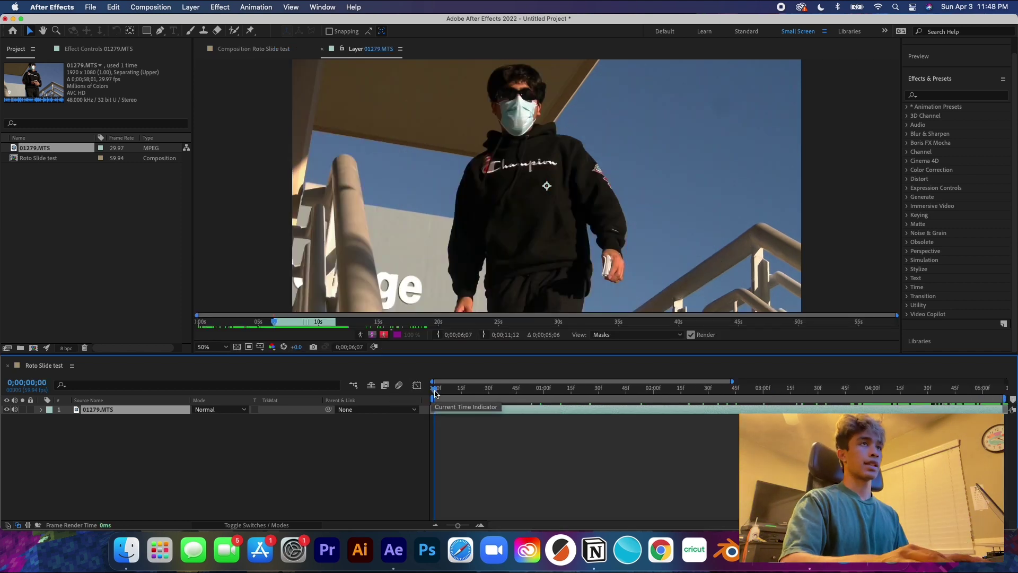
{"action": "key", "text": "space"}
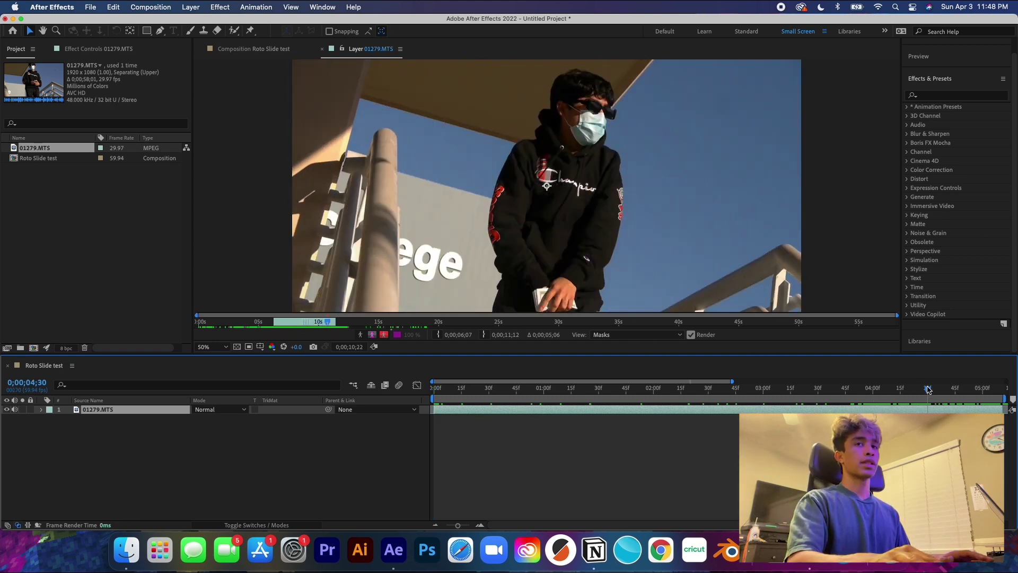
{"action": "key", "text": "space"}
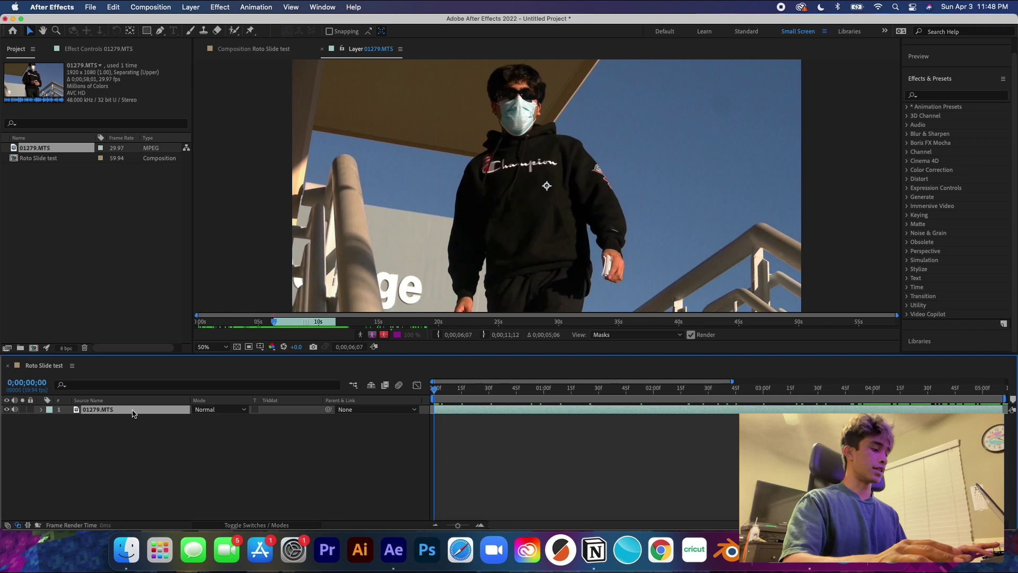
Step: Duplicate the footage layer and open the top copy in its own Layer panel
{"action": "key", "text": "super+d"}
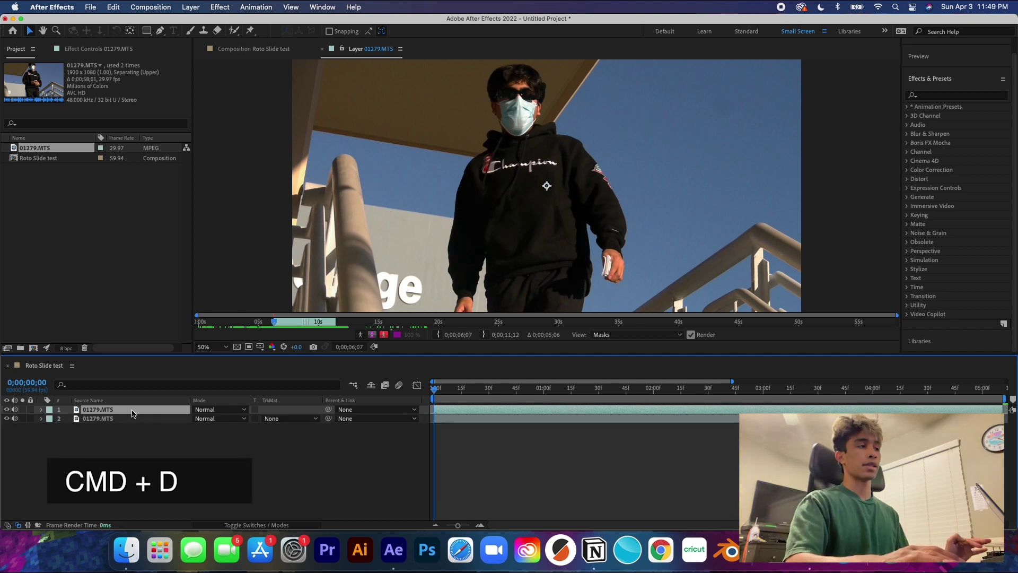
{"action": "left_click", "coordinate": [114, 430]}
{"action": "left_click", "coordinate": [125, 414]}
{"action": "left_click", "coordinate": [285, 50]}
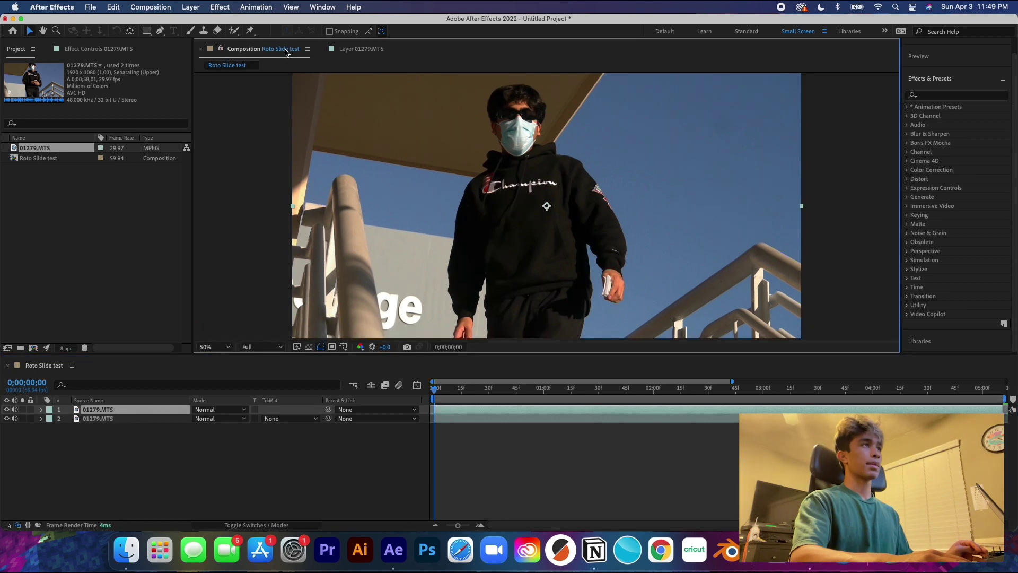
{"action": "left_click", "coordinate": [323, 50]}
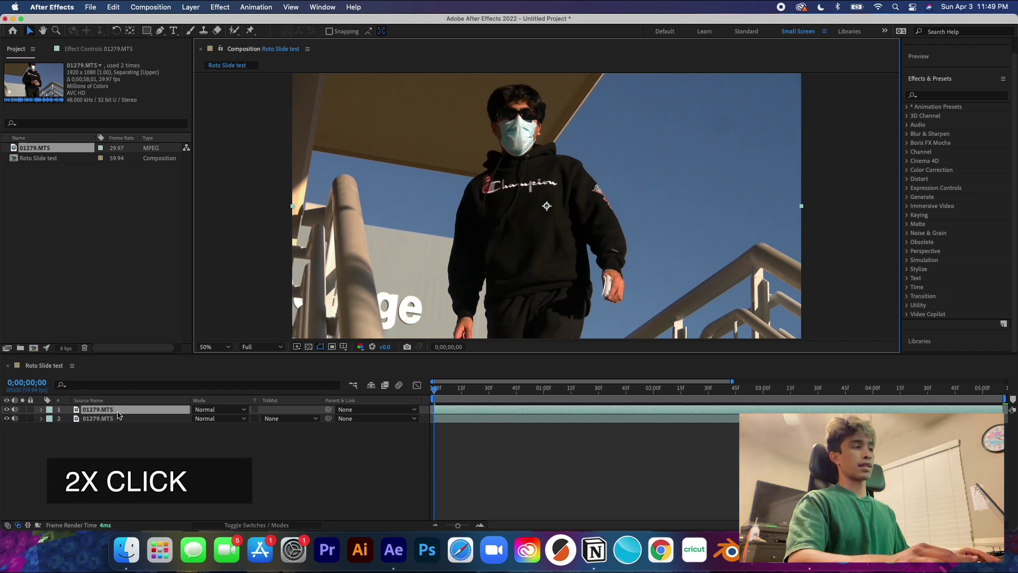
{"action": "double_click", "coordinate": [118, 412]}
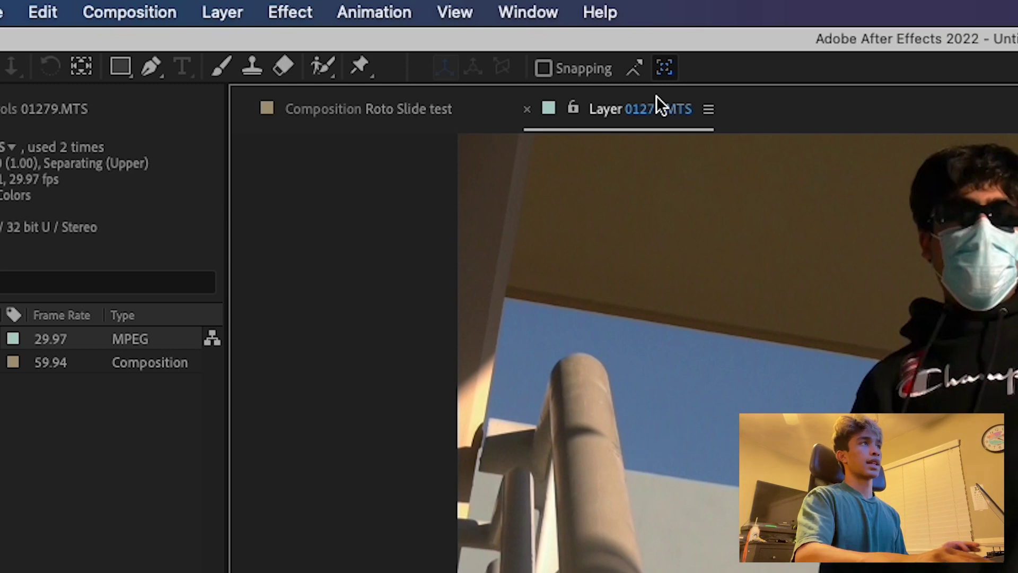
{"action": "left_click", "coordinate": [417, 114]}
{"action": "left_click", "coordinate": [622, 113]}
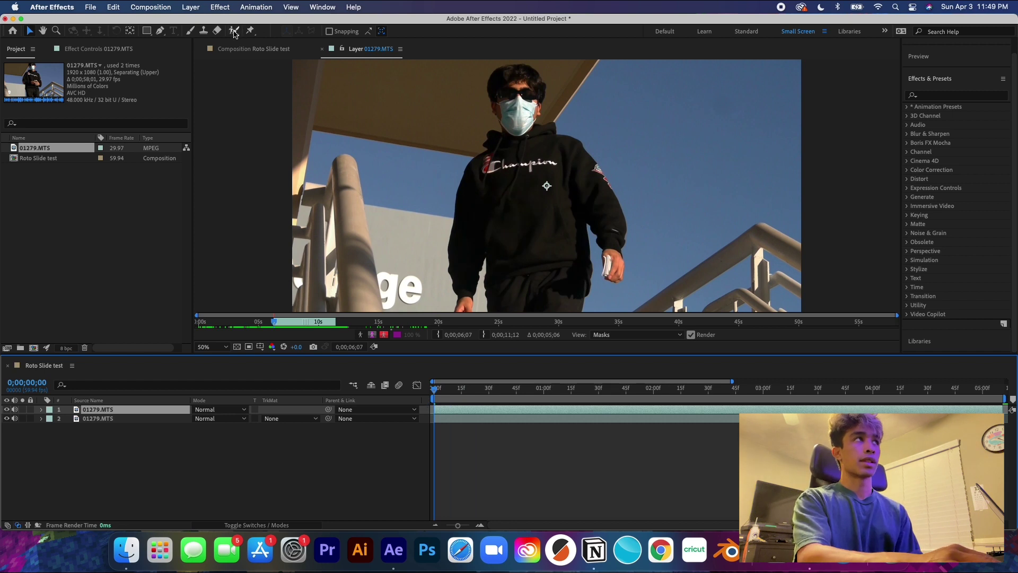
{"action": "left_click", "coordinate": [234, 32]}
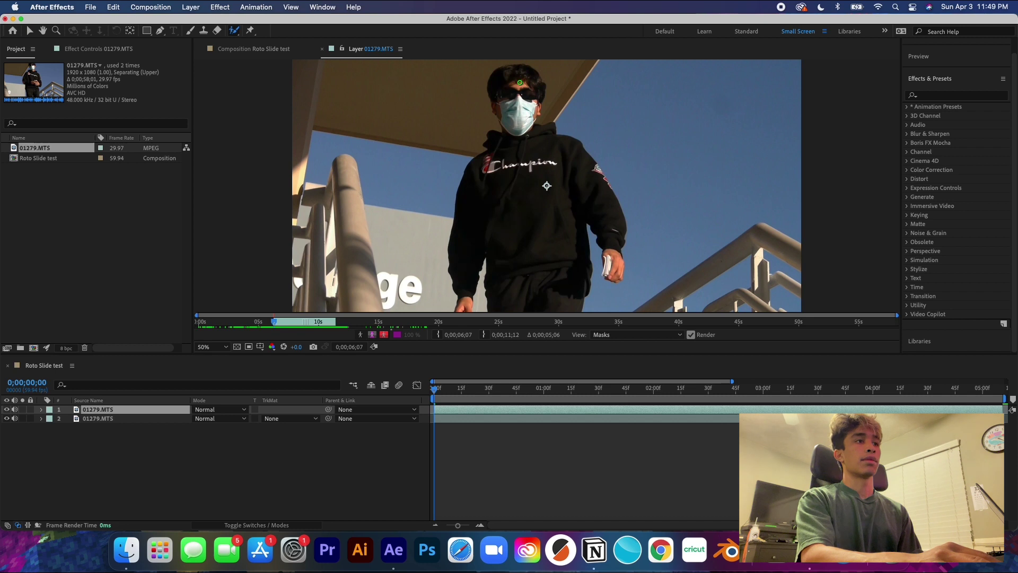
Step: Paint a Roto Brush stroke down the man to mark him as foreground, checking the matte
{"action": "mouse_move", "coordinate": [520, 81]}
{"action": "left_mouse_down"}
{"action": "mouse_move", "coordinate": [511, 225]}
{"action": "mouse_move", "coordinate": [506, 186]}
{"action": "mouse_move", "coordinate": [508, 200]}
{"action": "left_mouse_up"}
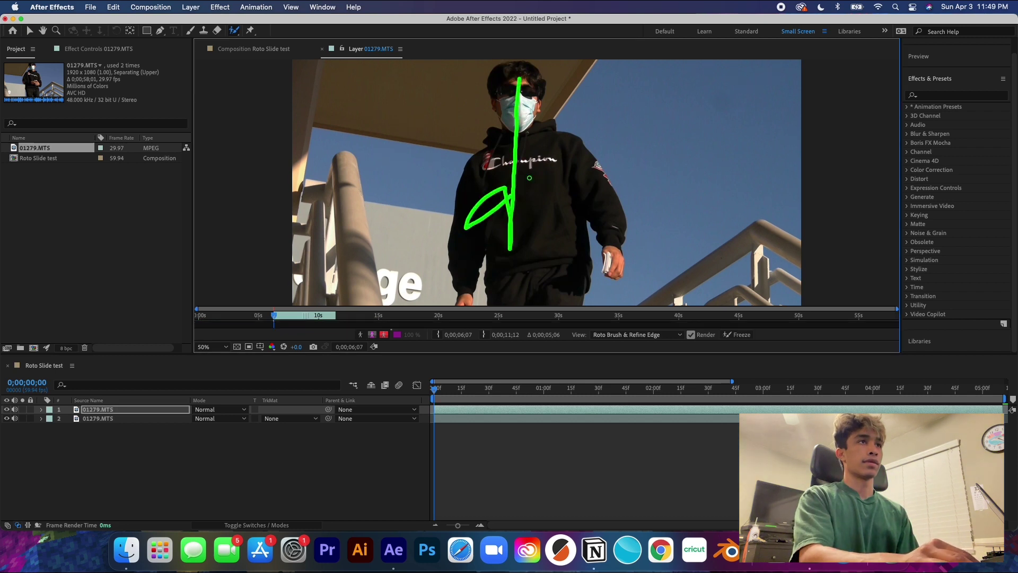
{"action": "key", "text": "period"}
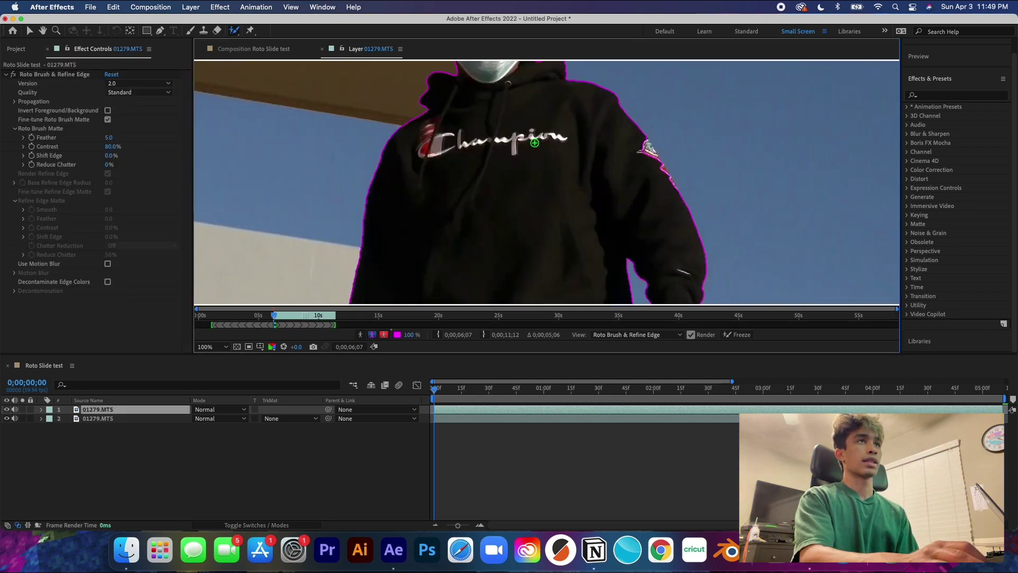
{"action": "key", "text": "comma"}
{"action": "key", "text": "comma"}
{"action": "key", "text": "period"}
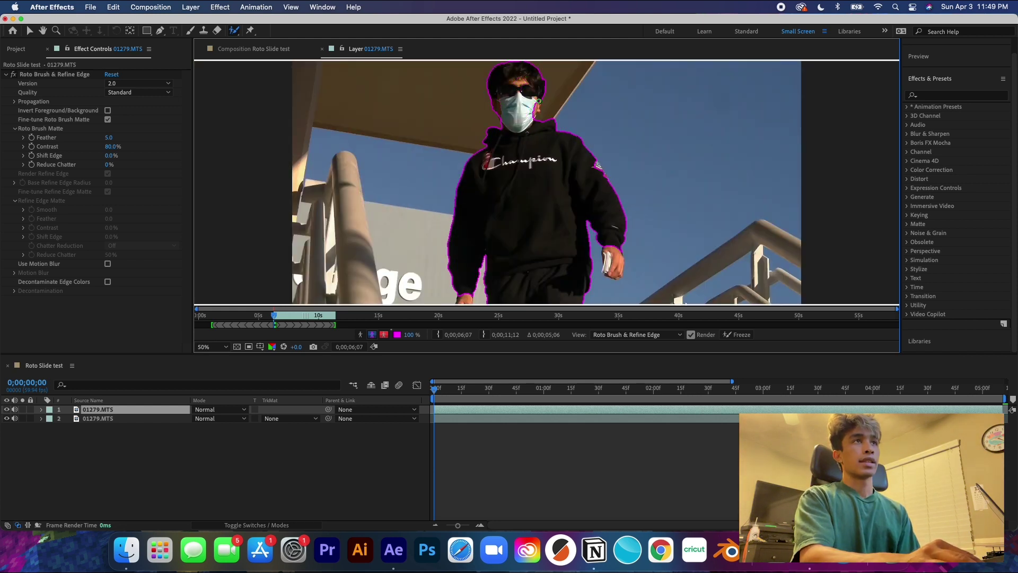
{"action": "key", "text": "comma"}
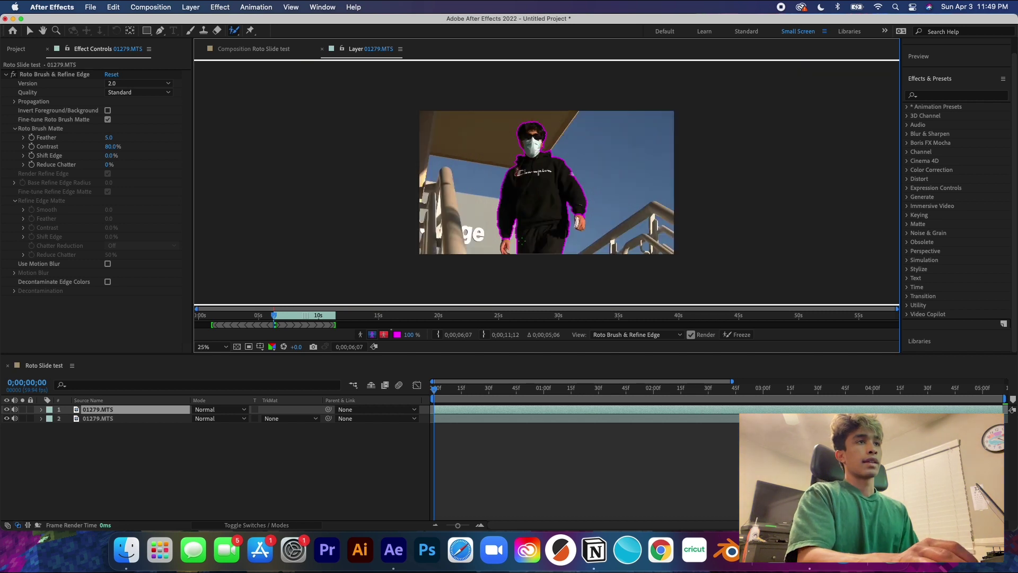
{"action": "key", "text": "period"}
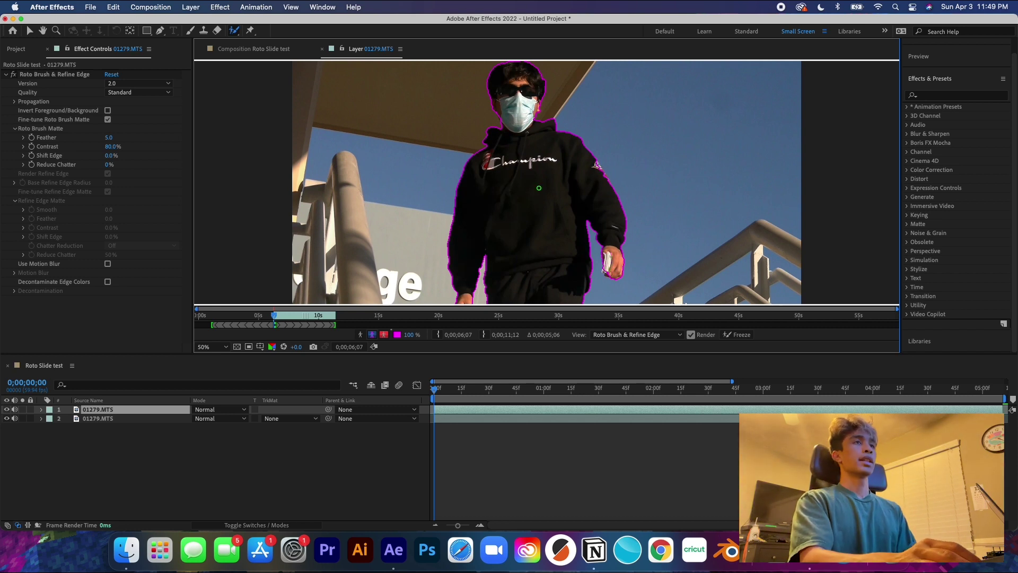
{"action": "left_click_drag", "start_coordinate": [437, 391], "coordinate": [468, 391]}
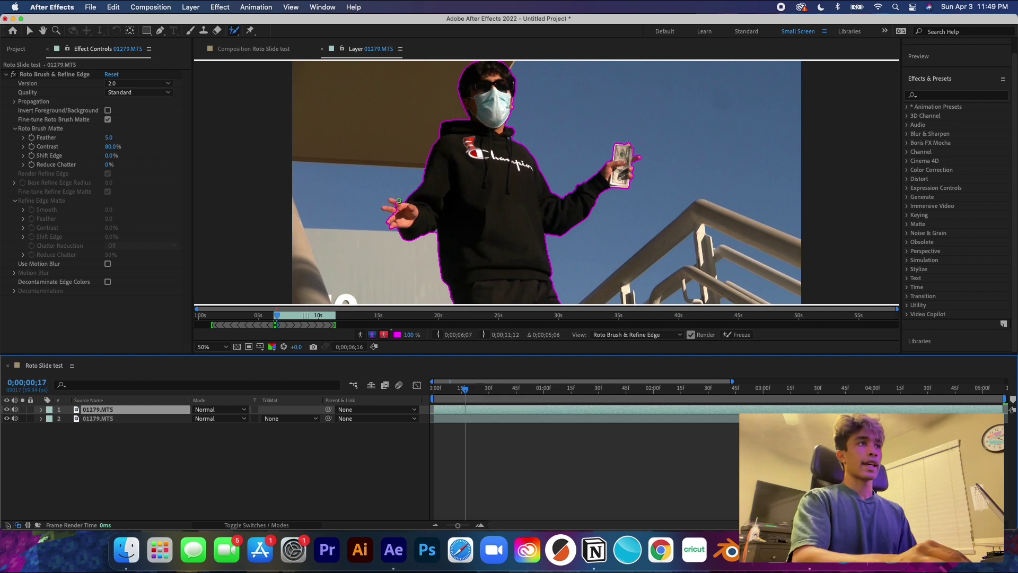
Step: Add a Roto Brush stroke over the man's outstretched hand
{"action": "left_click_drag", "start_coordinate": [465, 391], "coordinate": [462, 391]}
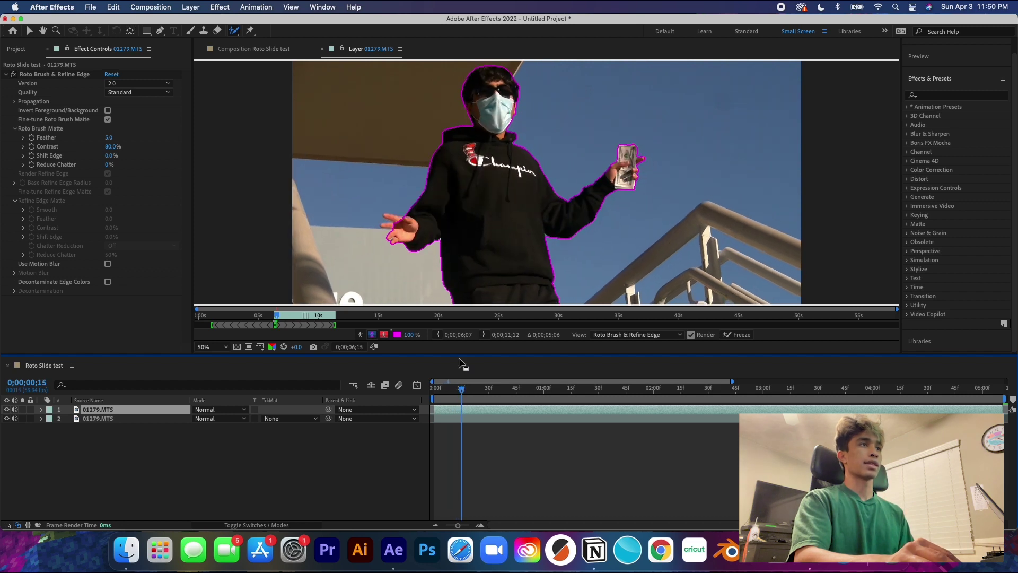
{"action": "left_click_drag", "start_coordinate": [386, 216], "coordinate": [390, 217]}
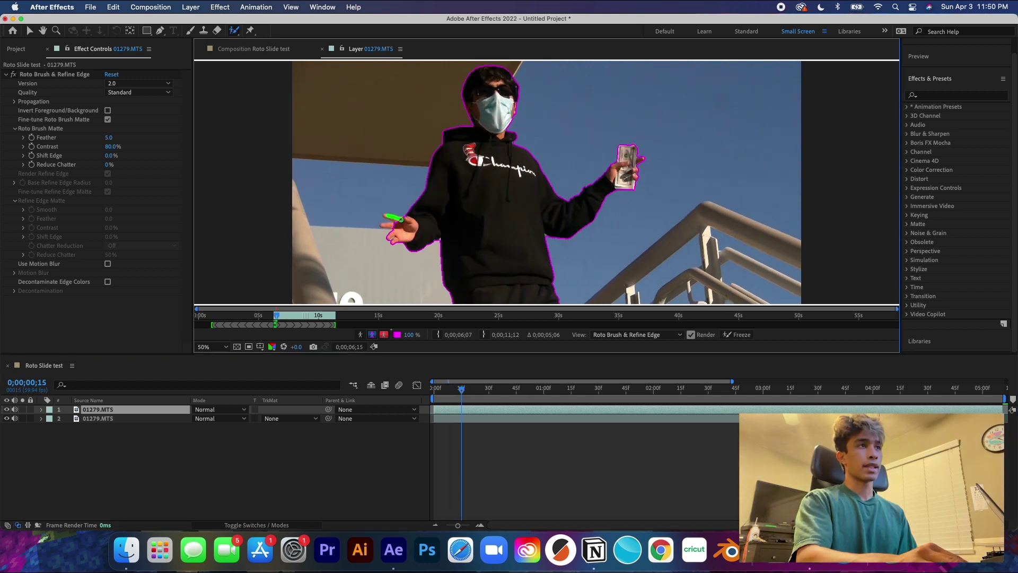
{"action": "left_click", "coordinate": [481, 390]}
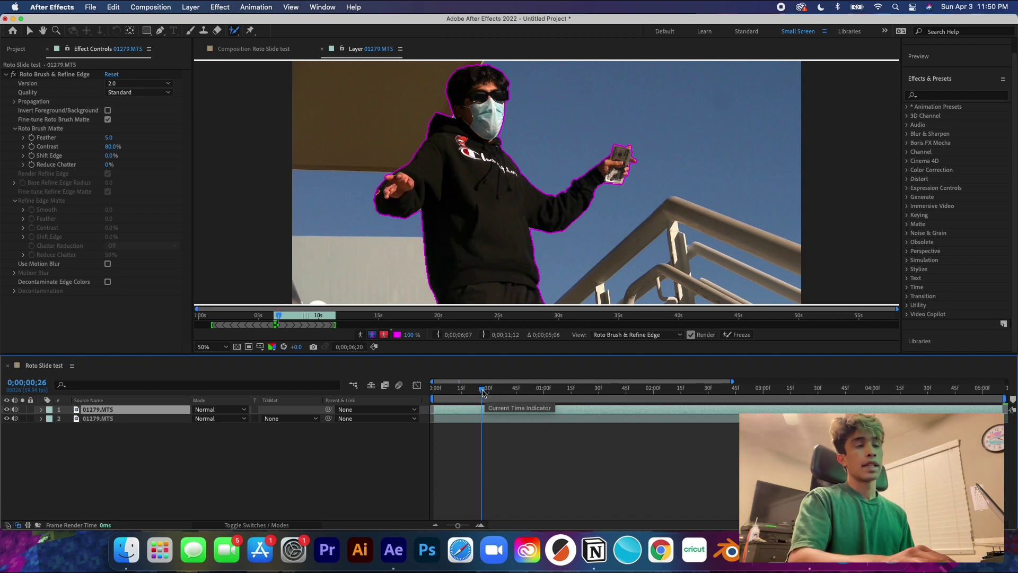
Step: Propagate the roto matte through the clip to about 0;00;05;09 and freeze it
{"action": "left_click_drag", "start_coordinate": [483, 391], "coordinate": [526, 395]}
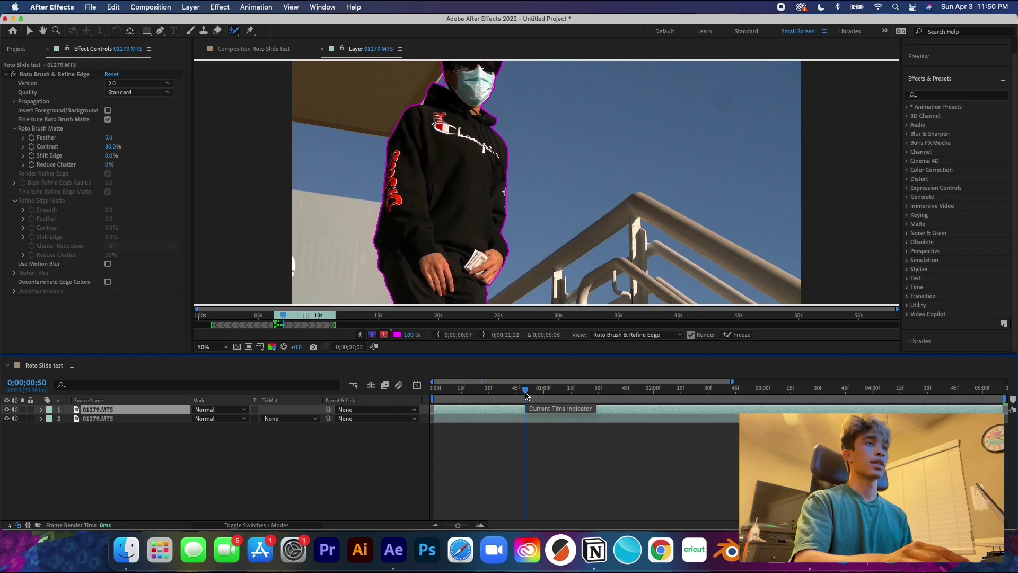
{"action": "left_click_drag", "start_coordinate": [528, 394], "coordinate": [549, 390]}
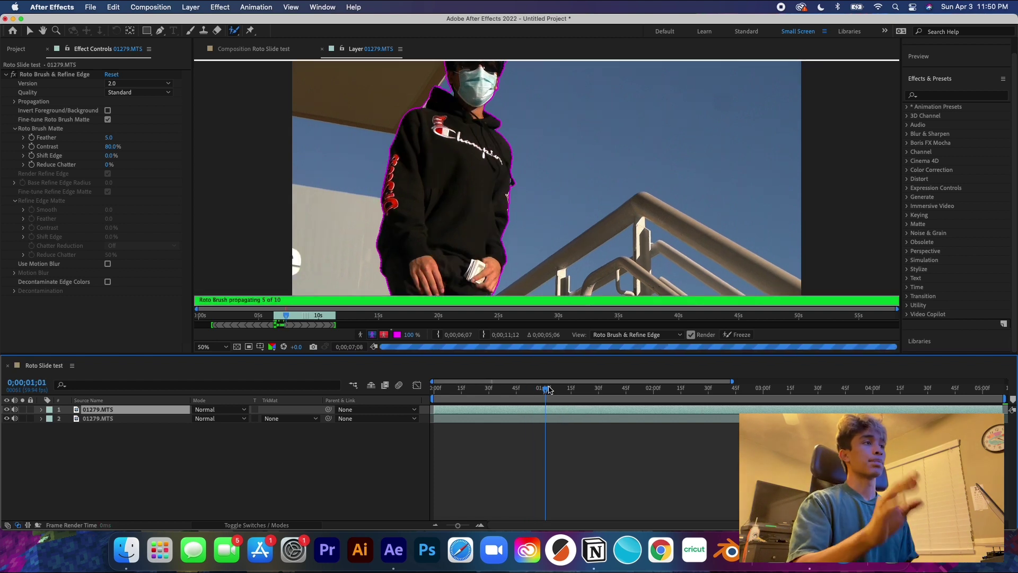
{"action": "left_click_drag", "start_coordinate": [549, 390], "coordinate": [580, 397]}
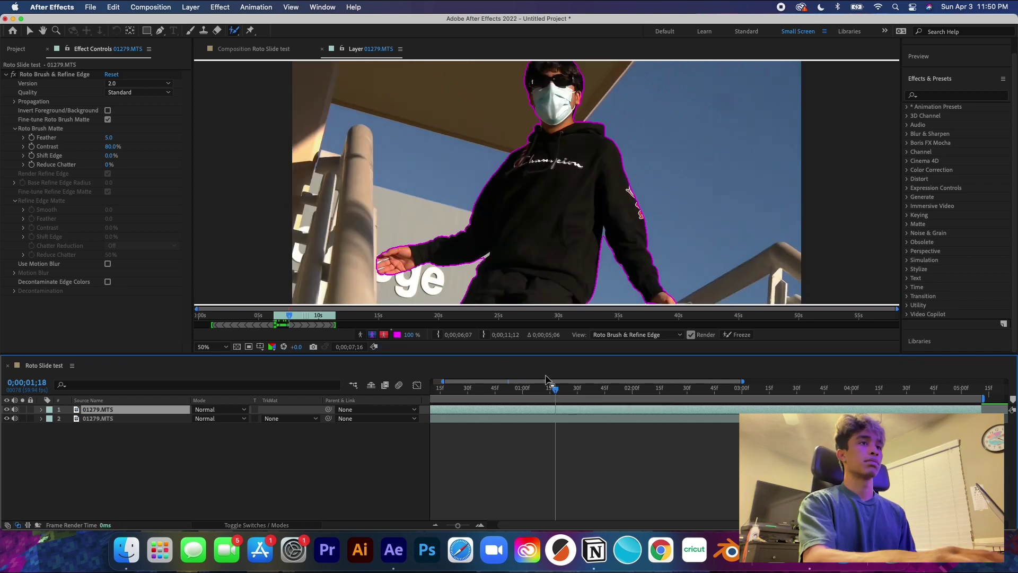
{"action": "left_click_drag", "start_coordinate": [556, 391], "coordinate": [613, 390]}
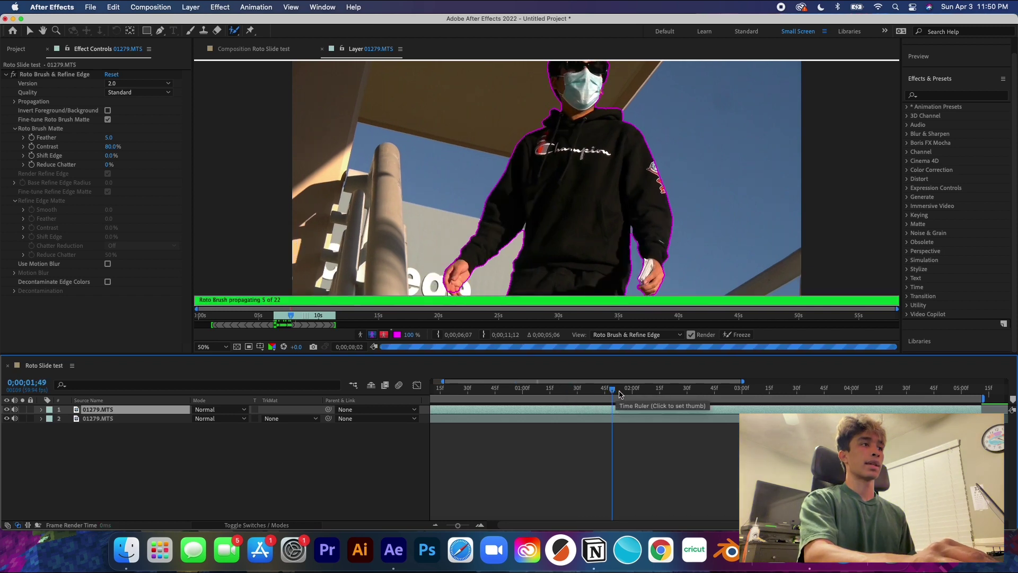
{"action": "left_click_drag", "start_coordinate": [619, 394], "coordinate": [1014, 401]}
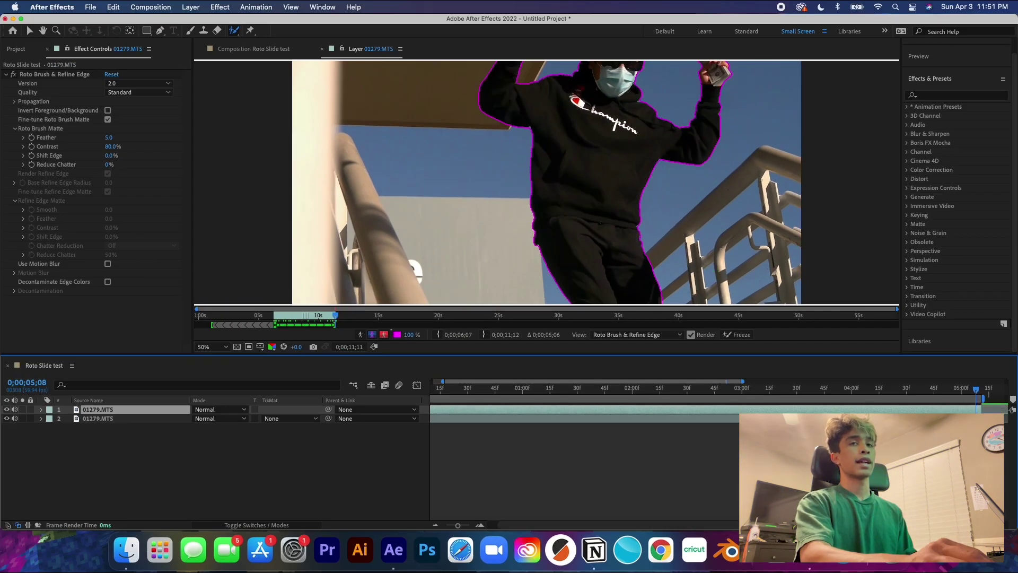
{"action": "mouse_move", "coordinate": [973, 393]}
{"action": "left_mouse_down"}
{"action": "mouse_move", "coordinate": [949, 391]}
{"action": "mouse_move", "coordinate": [981, 385]}
{"action": "left_mouse_up"}
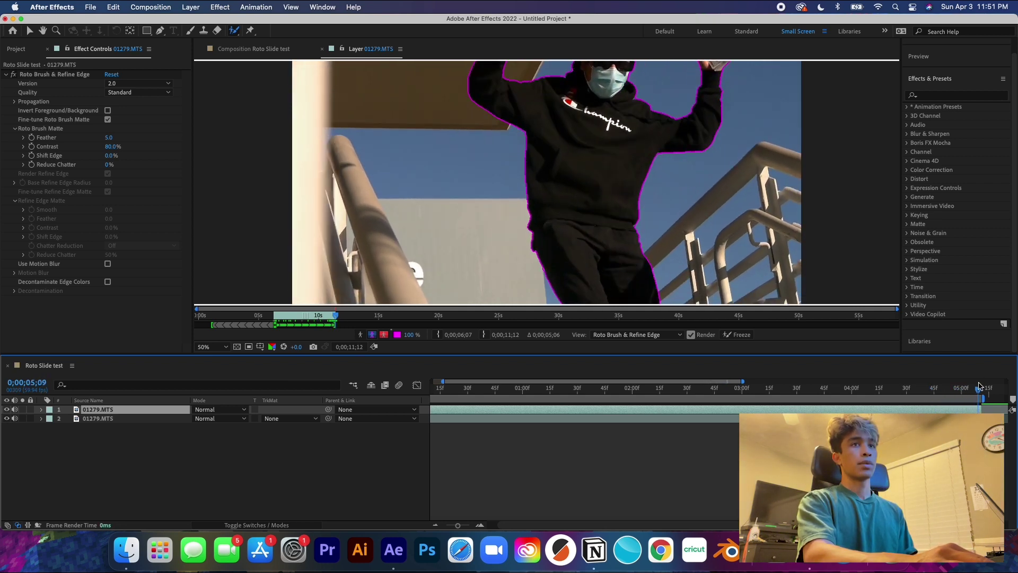
{"action": "left_click", "coordinate": [739, 340]}
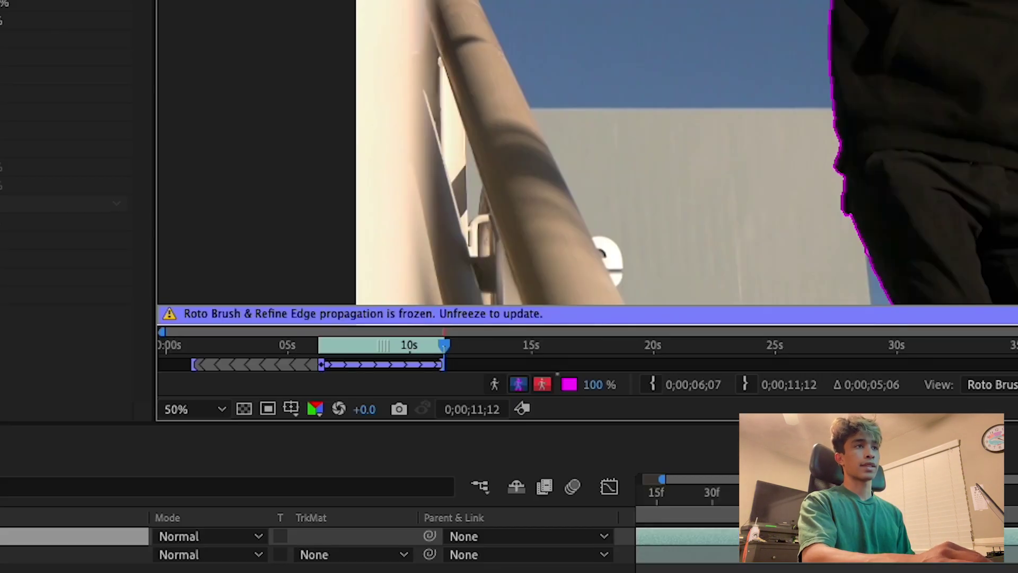
{"action": "scroll", "coordinate": [568, 237], "scroll_direction": "up", "scroll_amount": 5}
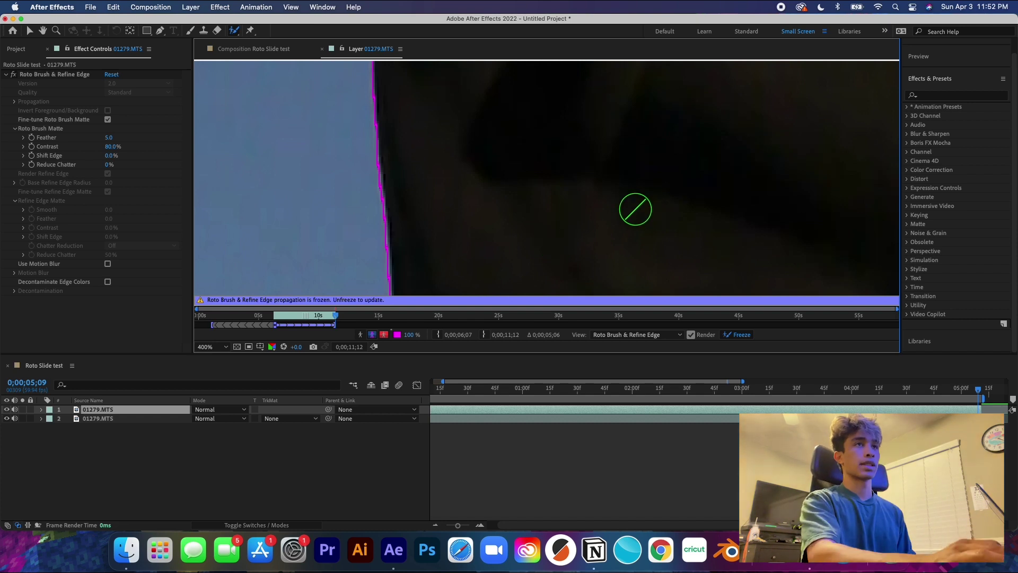
{"action": "scroll", "coordinate": [635, 209], "scroll_direction": "down", "scroll_amount": 5}
{"action": "scroll", "coordinate": [635, 209], "scroll_direction": "up", "scroll_amount": 4}
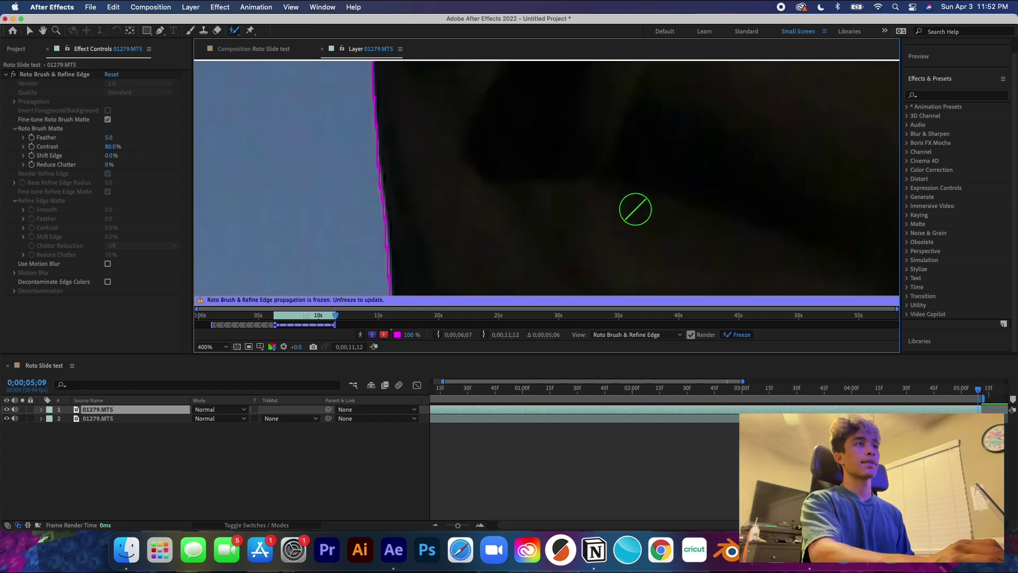
{"action": "scroll", "coordinate": [635, 208], "scroll_direction": "down", "scroll_amount": 8}
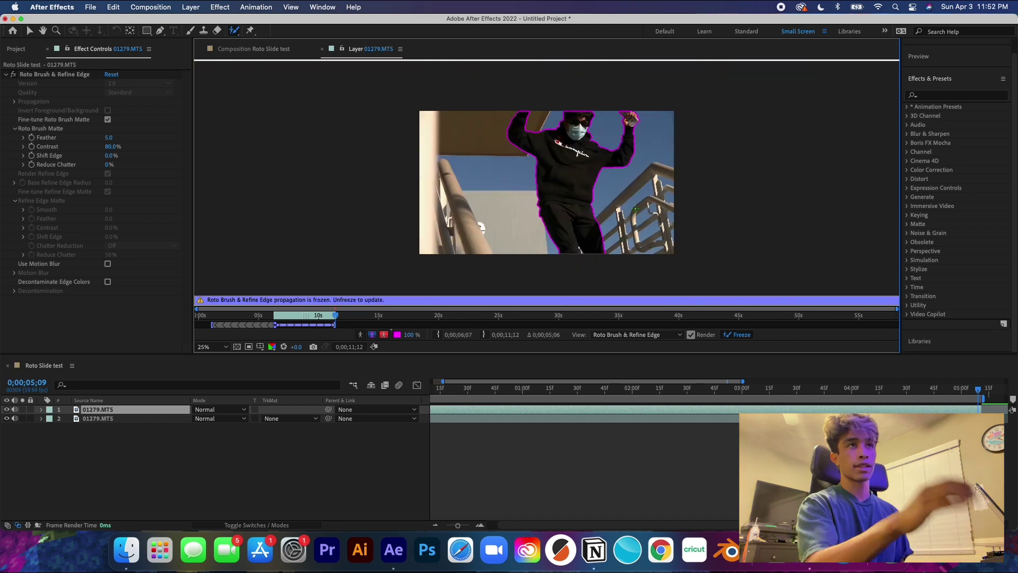
{"action": "scroll", "coordinate": [566, 173], "scroll_direction": "up", "scroll_amount": 2}
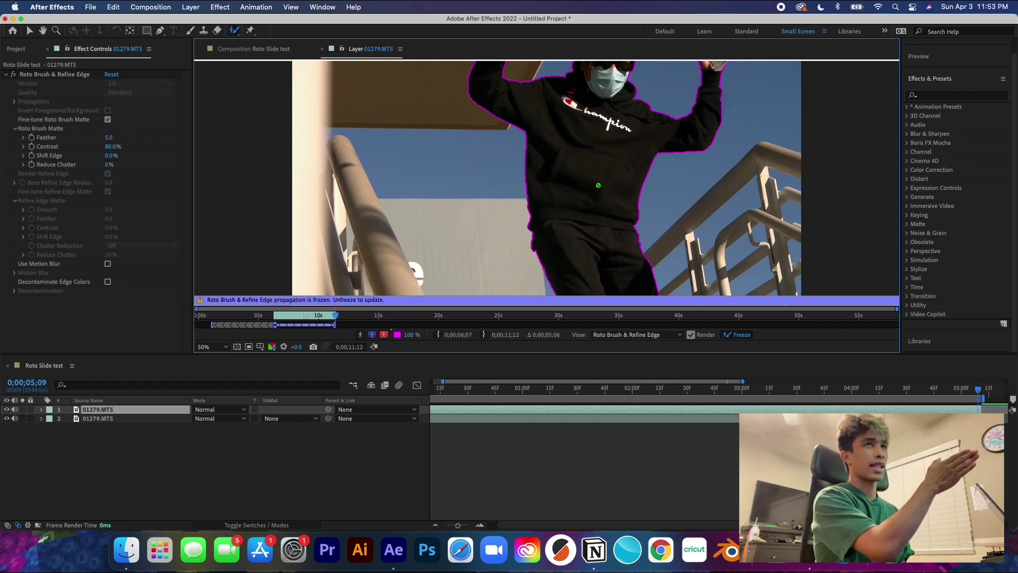
{"action": "left_click_drag", "start_coordinate": [979, 389], "coordinate": [799, 392]}
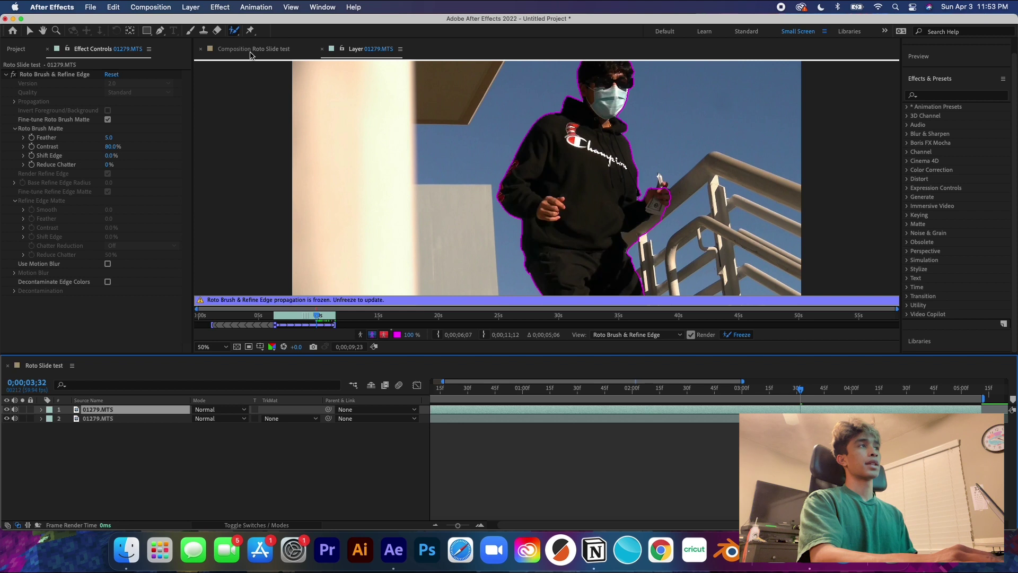
{"action": "left_click", "coordinate": [251, 49]}
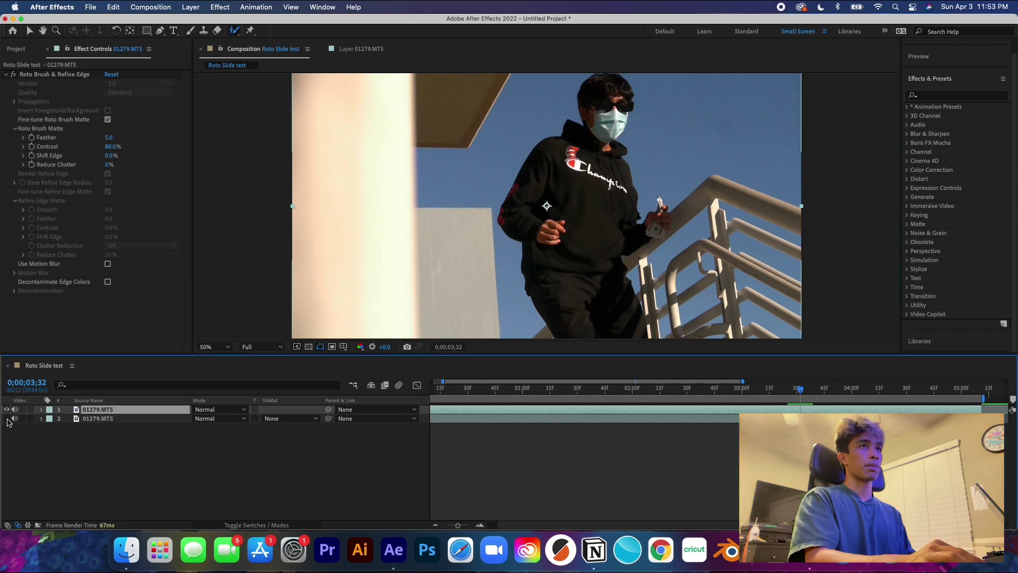
Step: Hide the background layer and zoom to 100% to inspect the cutout edges
{"action": "left_click", "coordinate": [7, 419]}
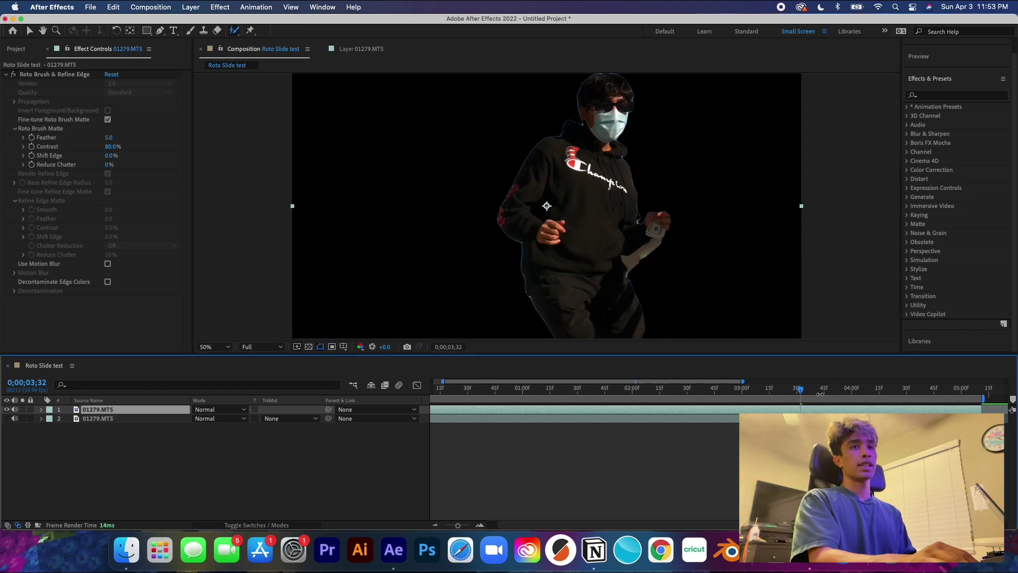
{"action": "left_click_drag", "start_coordinate": [797, 391], "coordinate": [732, 388]}
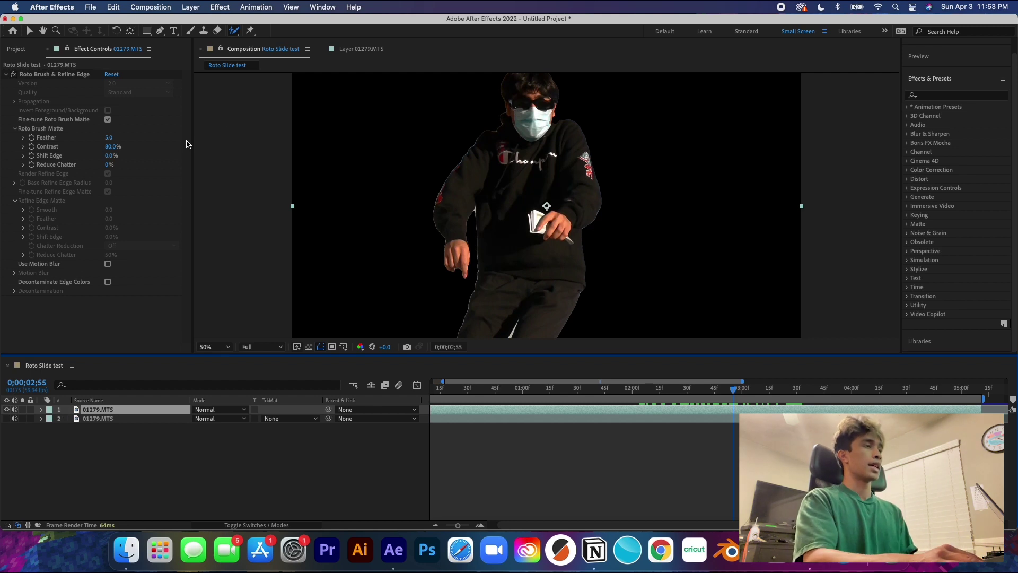
{"action": "key", "text": "slash"}
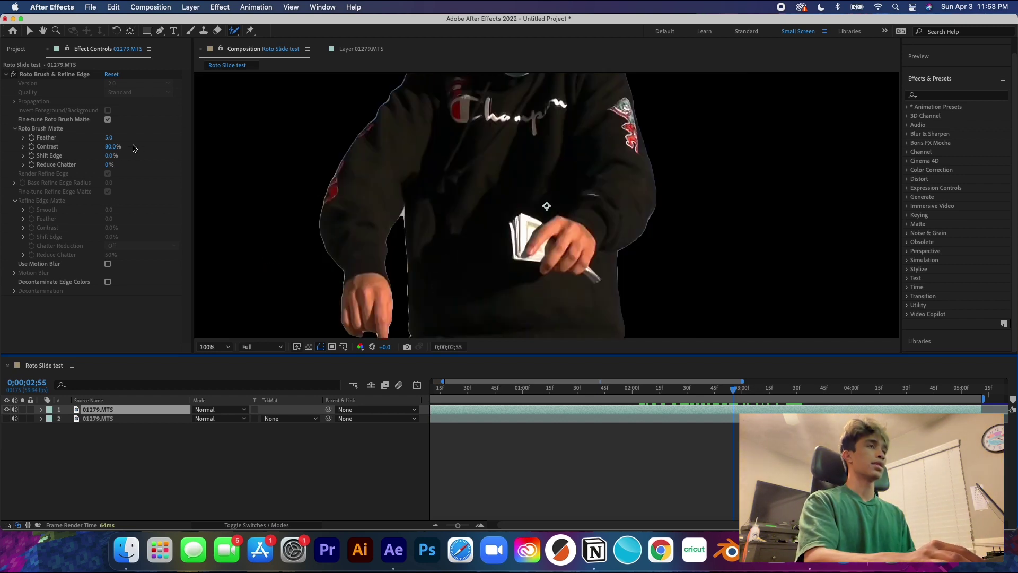
Step: Set the Roto Brush matte Feather to 7.7 and Shift Edge to -72%
{"action": "left_click_drag", "start_coordinate": [111, 140], "coordinate": [127, 137]}
{"action": "left_click_drag", "start_coordinate": [221, 131], "coordinate": [218, 131]}
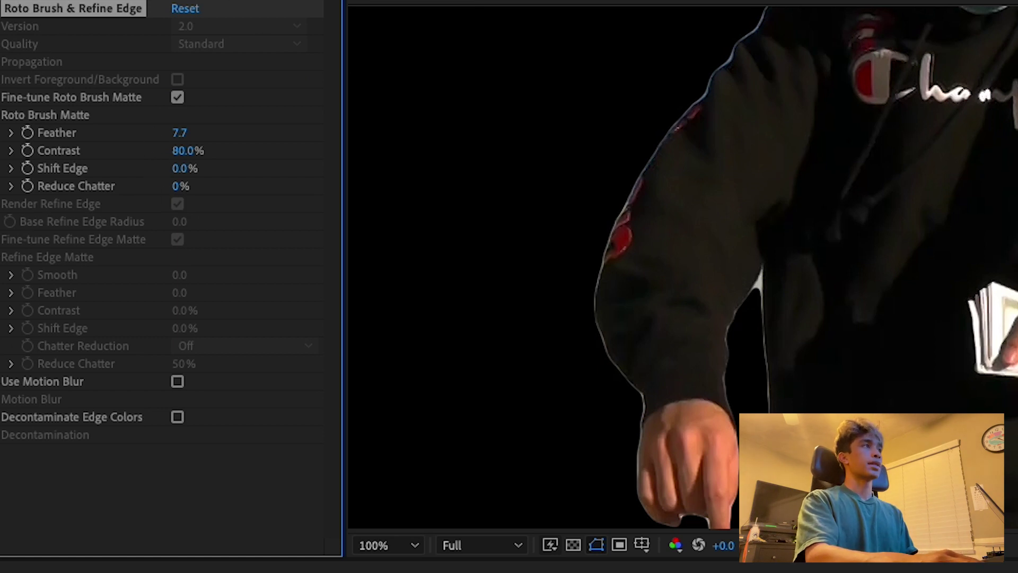
{"action": "left_click_drag", "start_coordinate": [177, 175], "coordinate": [292, 163]}
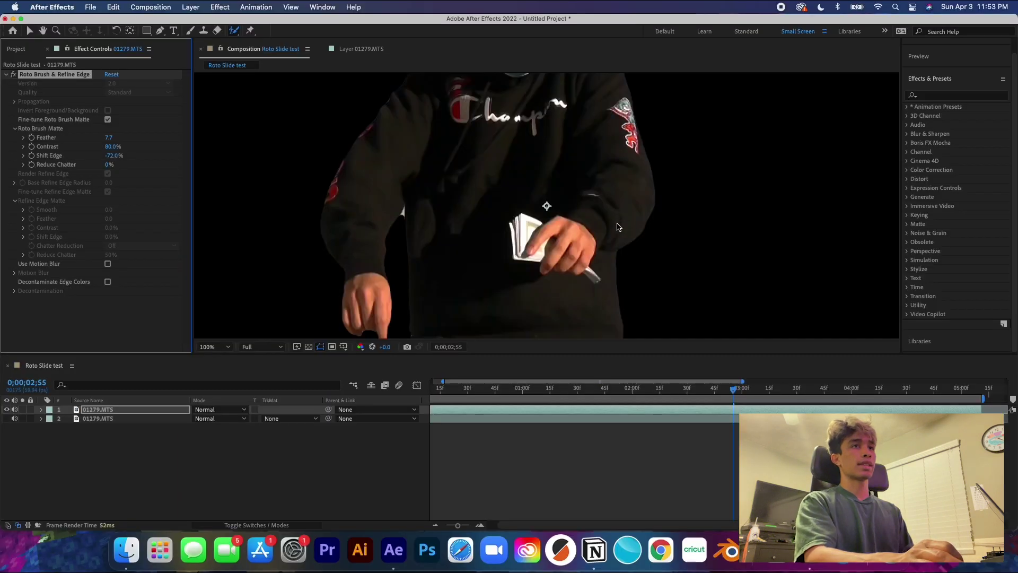
{"action": "key", "text": "comma"}
{"action": "key", "text": "comma"}
{"action": "key", "text": "comma"}
{"action": "key", "text": "comma"}
{"action": "key", "text": "period"}
{"action": "key", "text": "period"}
{"action": "key", "text": "period"}
{"action": "key", "text": "period"}
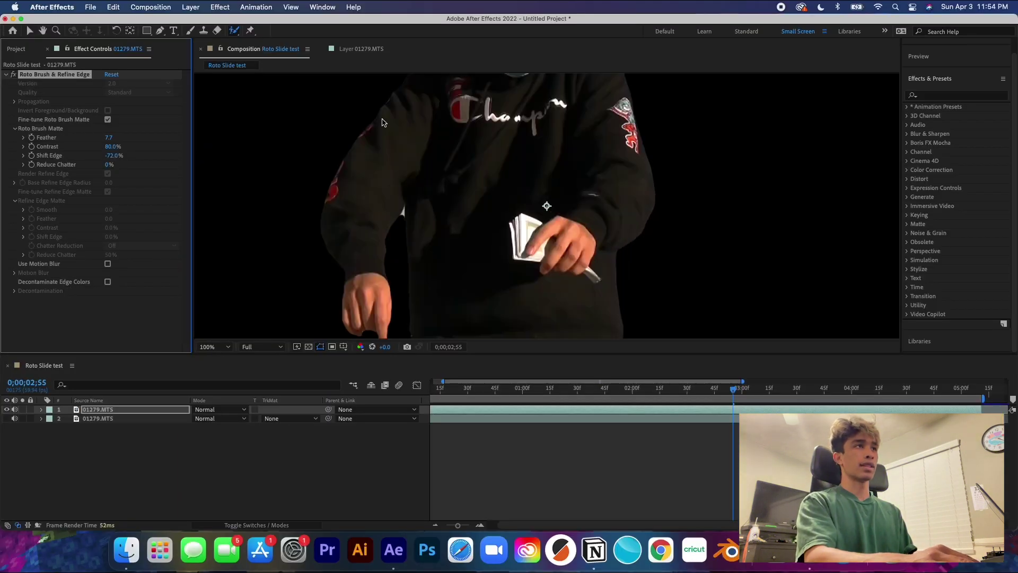
{"action": "key", "text": "period"}
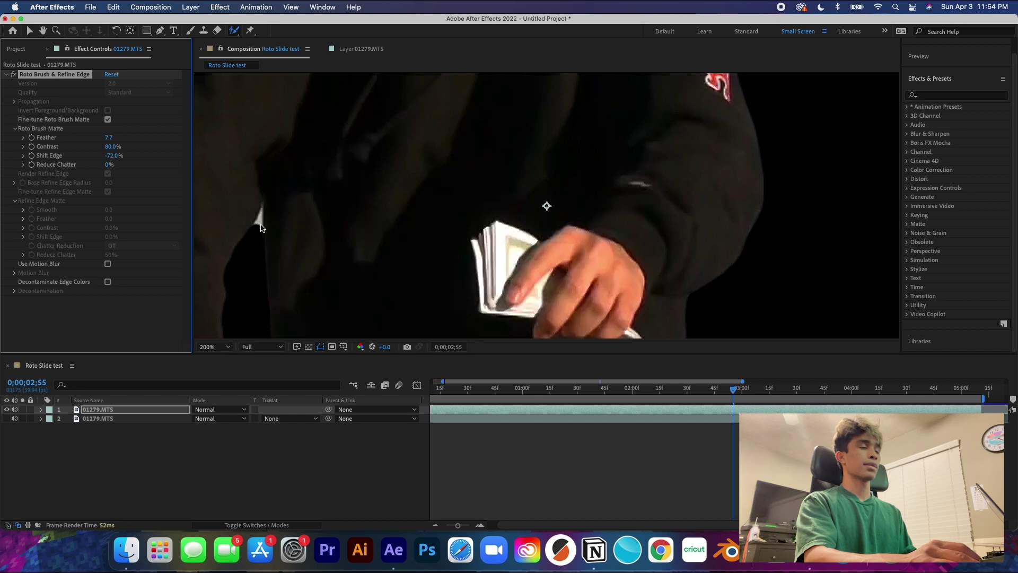
{"action": "key", "text": "comma"}
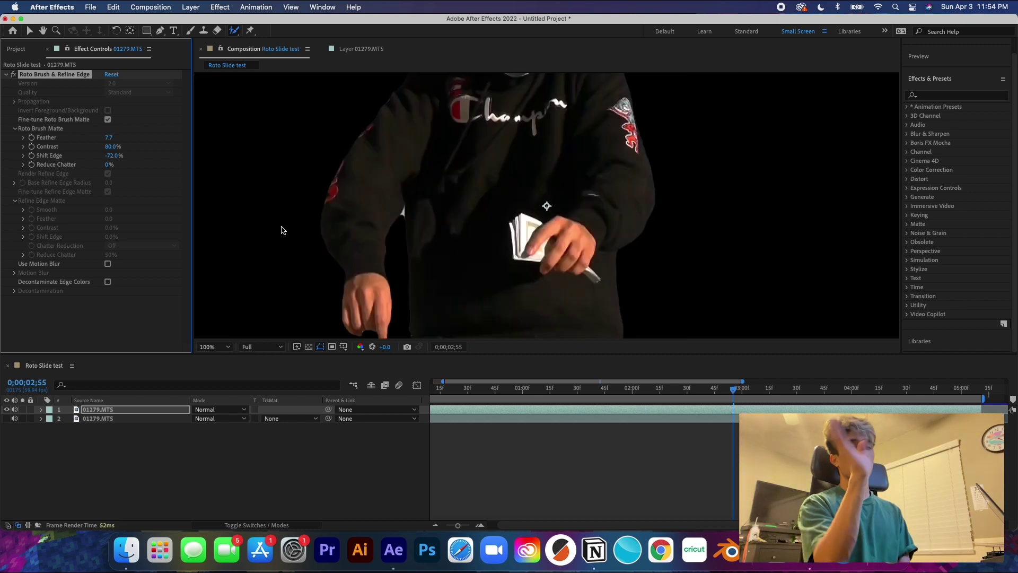
{"action": "key", "text": "comma"}
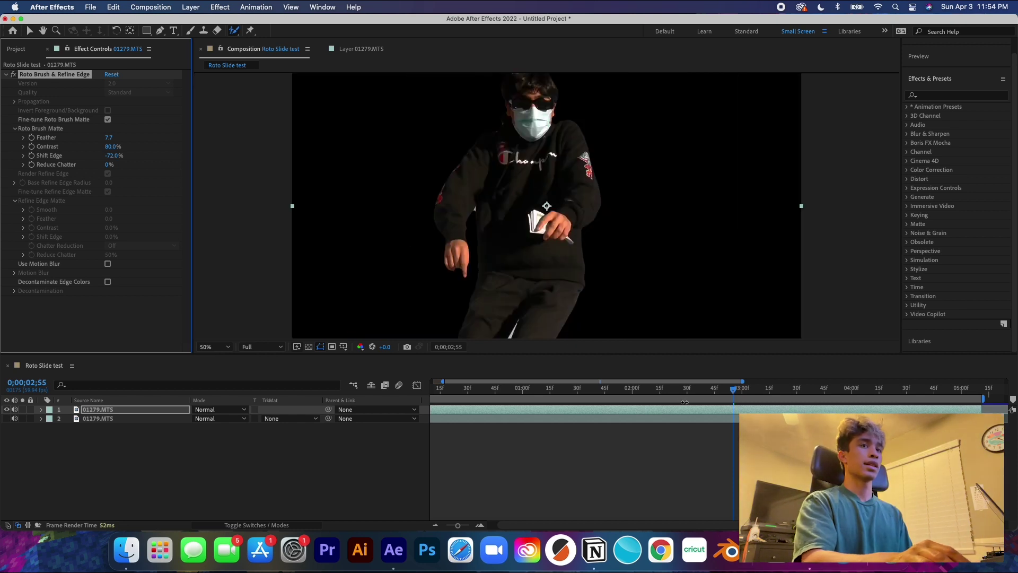
{"action": "left_click_drag", "start_coordinate": [737, 391], "coordinate": [482, 402]}
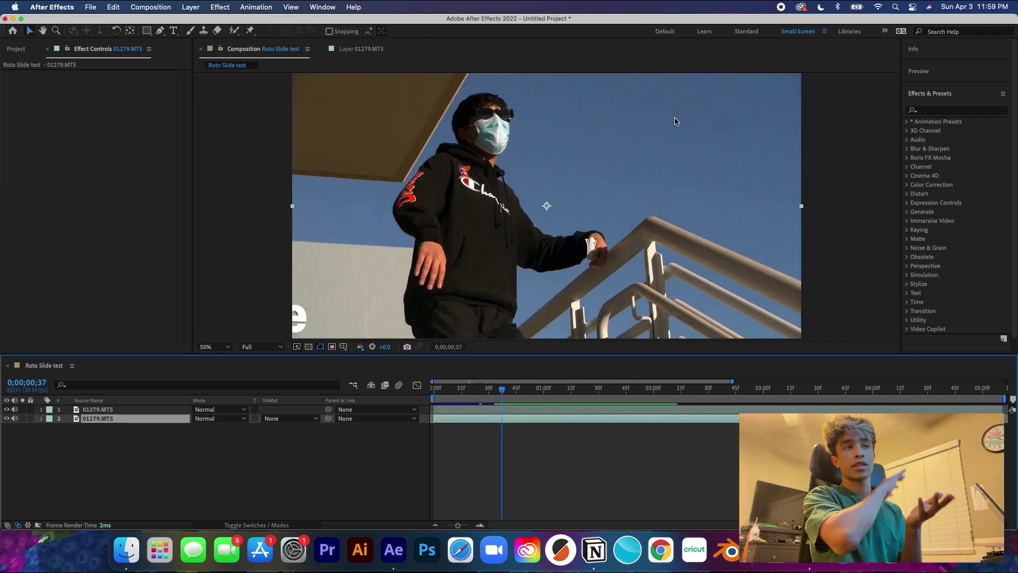
Step: Apply the Offset effect to the lower 01279.MTS layer and reveal its Shift Center To property
{"action": "left_click", "coordinate": [6, 418]}
{"action": "left_click", "coordinate": [6, 419]}
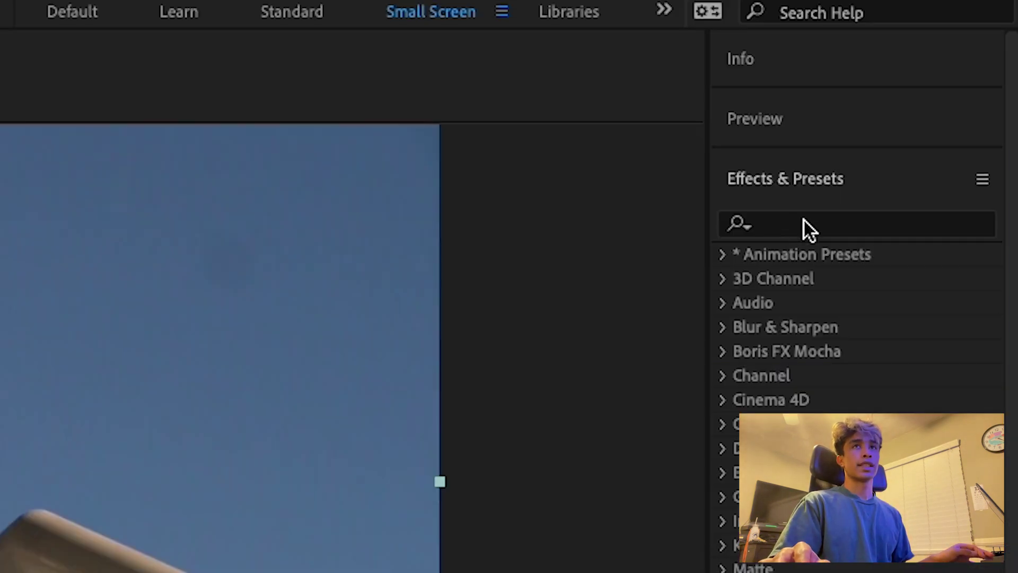
{"action": "left_click", "coordinate": [938, 111]}
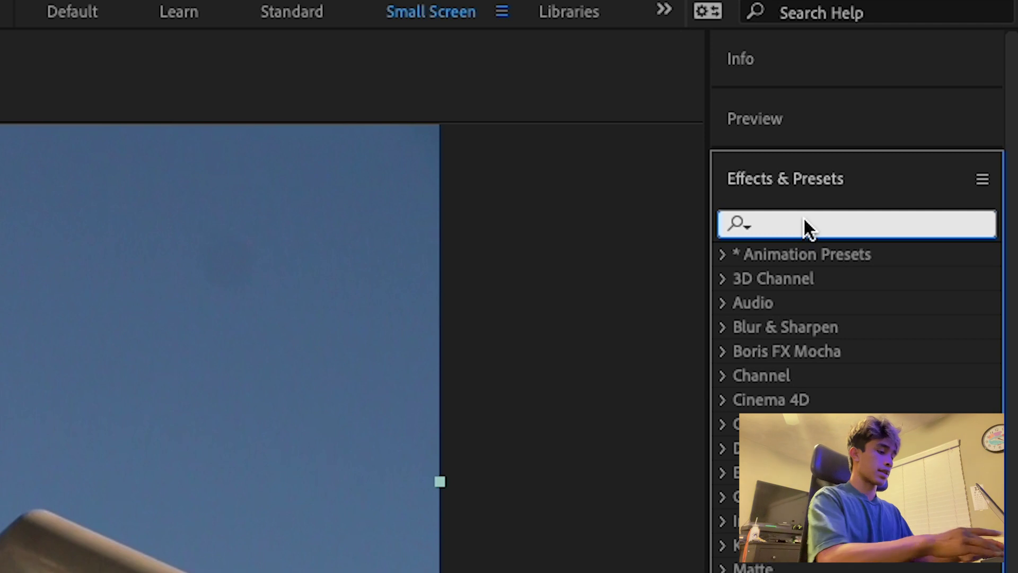
{"action": "type", "text": "offset"}
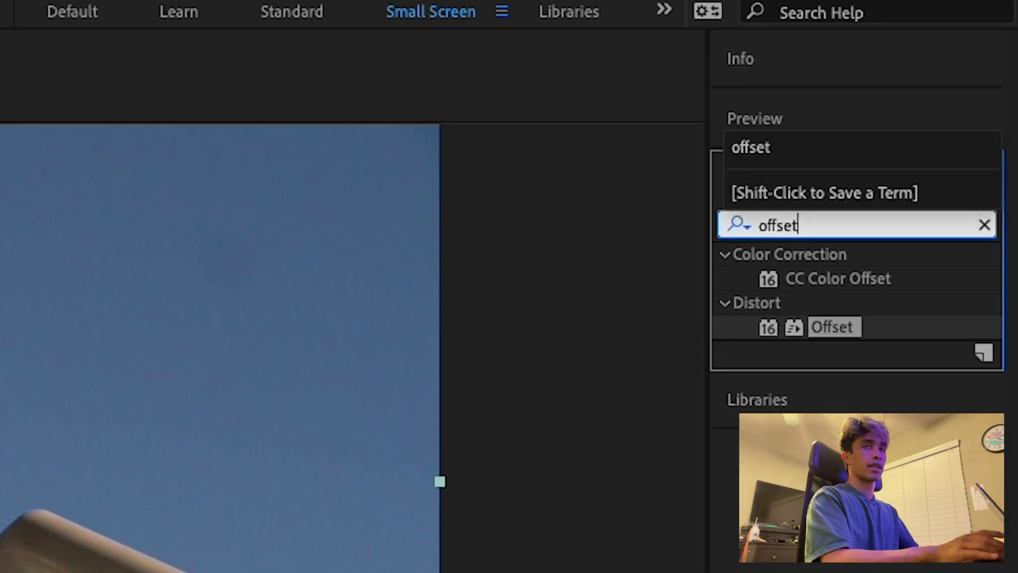
{"action": "key", "text": "Return"}
{"action": "left_click_drag", "start_coordinate": [843, 326], "coordinate": [573, 416]}
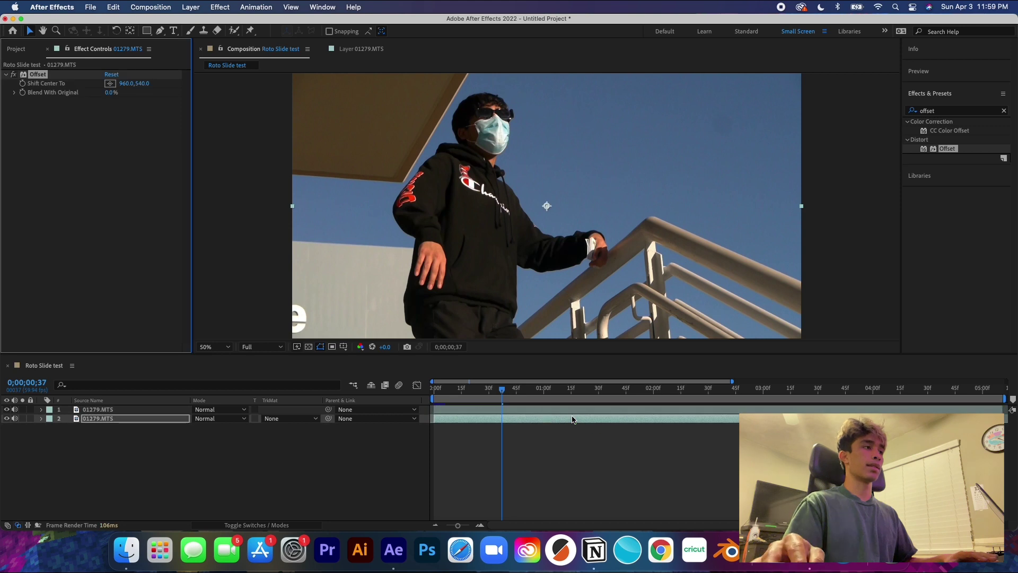
{"action": "left_click", "coordinate": [41, 419]}
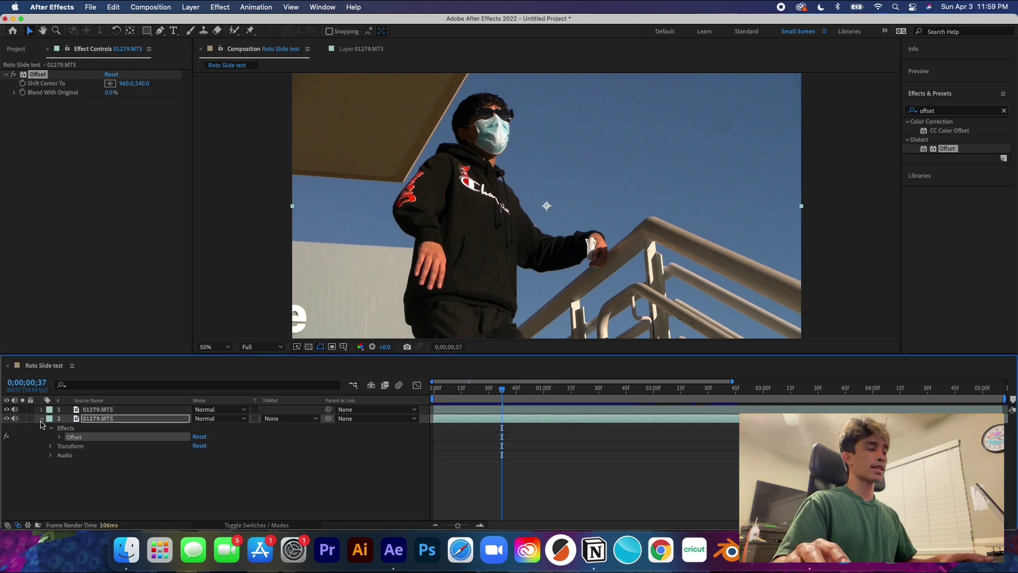
{"action": "left_click", "coordinate": [59, 438]}
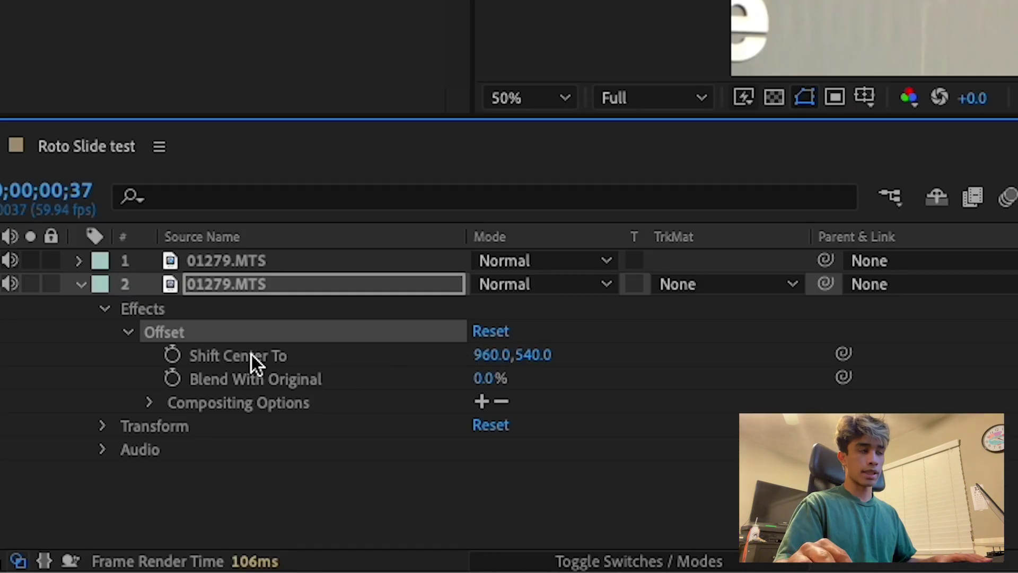
{"action": "left_click_drag", "start_coordinate": [480, 361], "coordinate": [578, 354]}
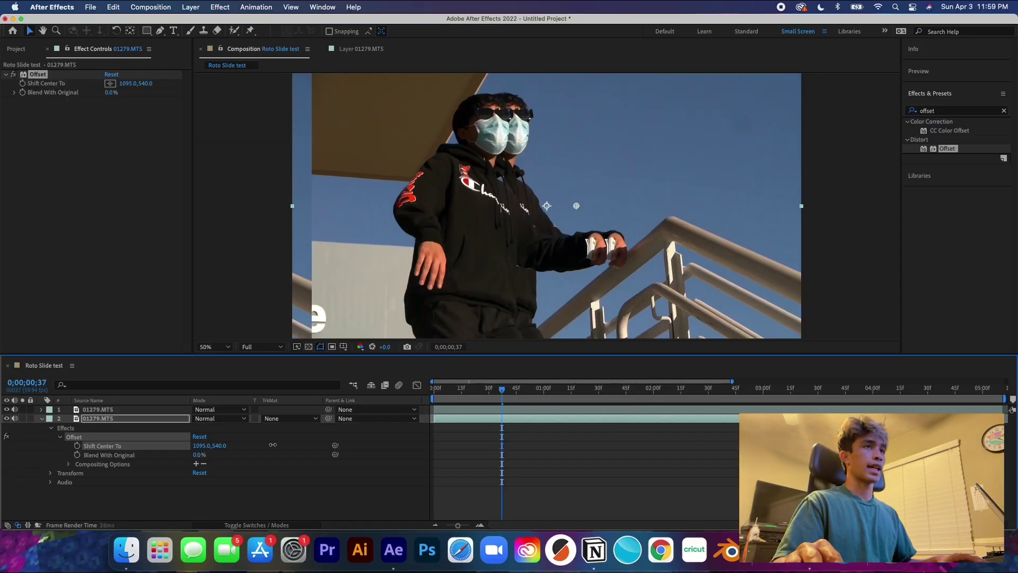
{"action": "left_click_drag", "start_coordinate": [233, 445], "coordinate": [1011, 395]}
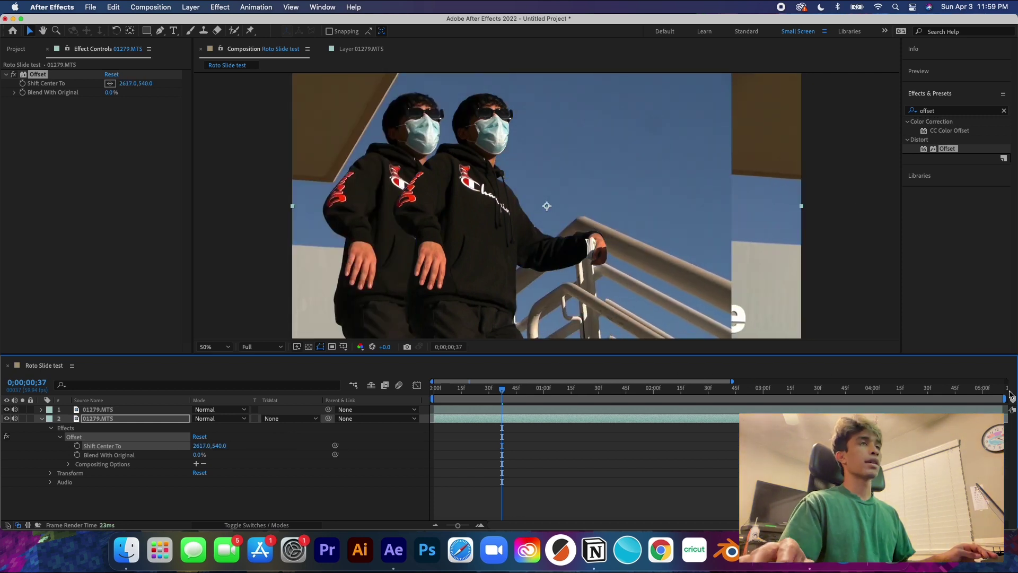
{"action": "mouse_move", "coordinate": [212, 445]}
{"action": "left_mouse_down"}
{"action": "mouse_move", "coordinate": [3, 445]}
{"action": "mouse_move", "coordinate": [223, 438]}
{"action": "left_mouse_up"}
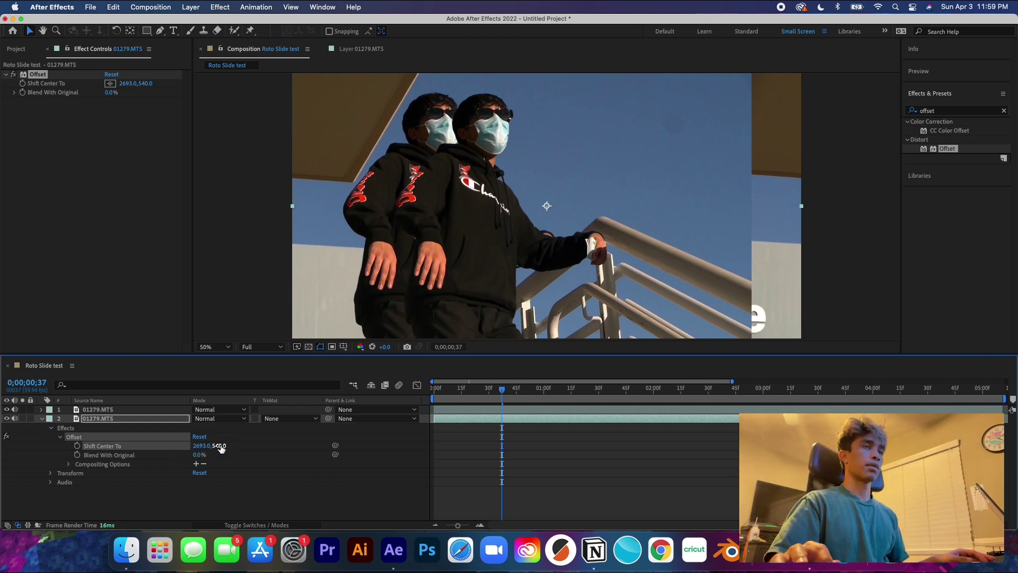
{"action": "left_click_drag", "start_coordinate": [221, 448], "coordinate": [545, 354]}
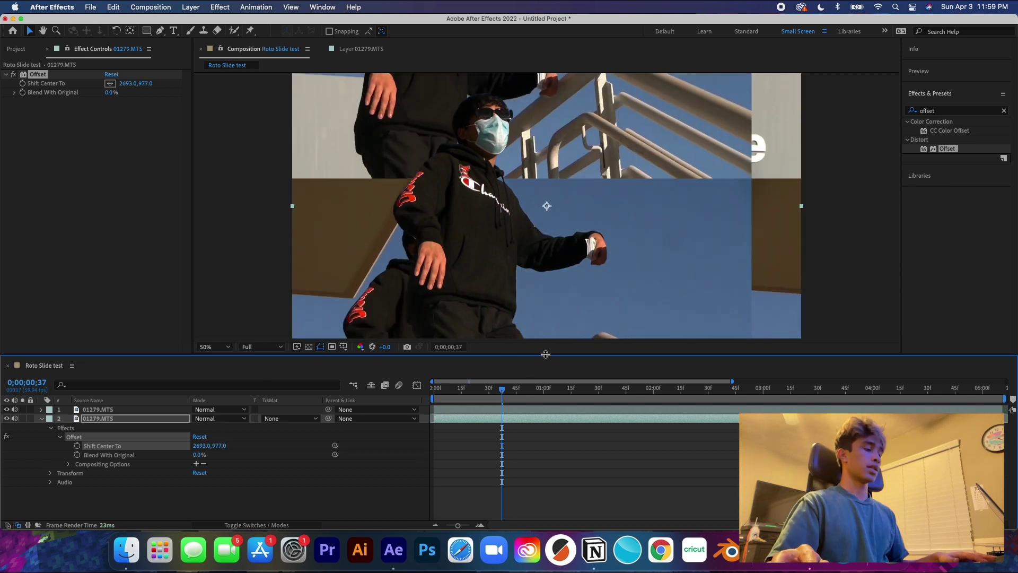
{"action": "key", "text": "super+z"}
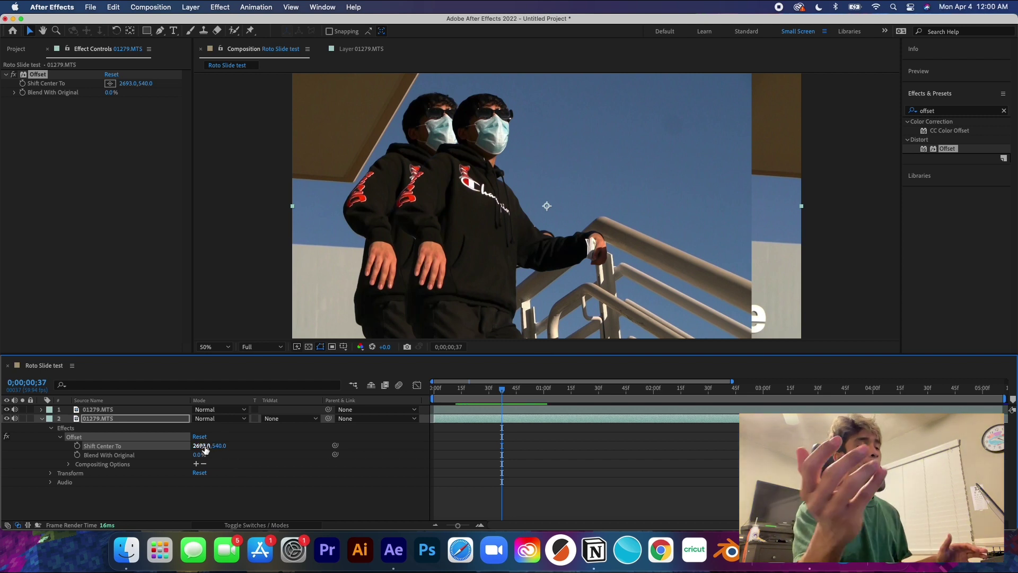
{"action": "left_click_drag", "start_coordinate": [200, 448], "coordinate": [535, 377]}
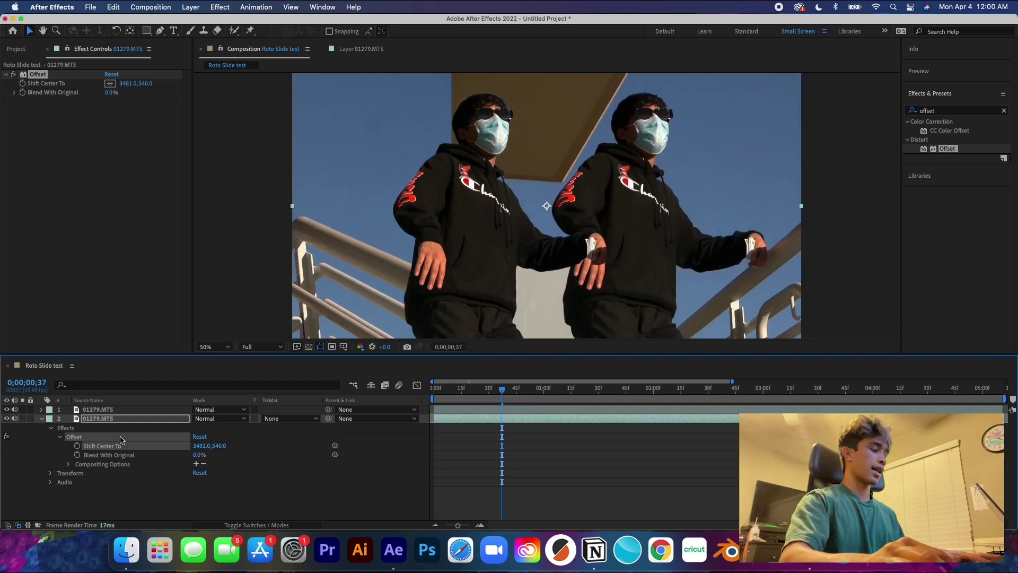
{"action": "key", "text": "super+z"}
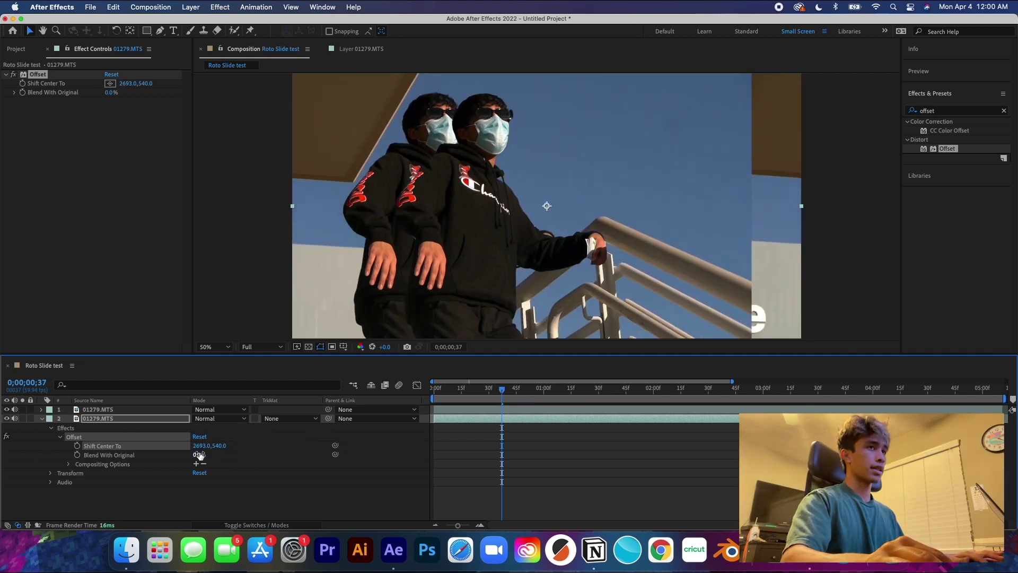
{"action": "key", "text": "super+z"}
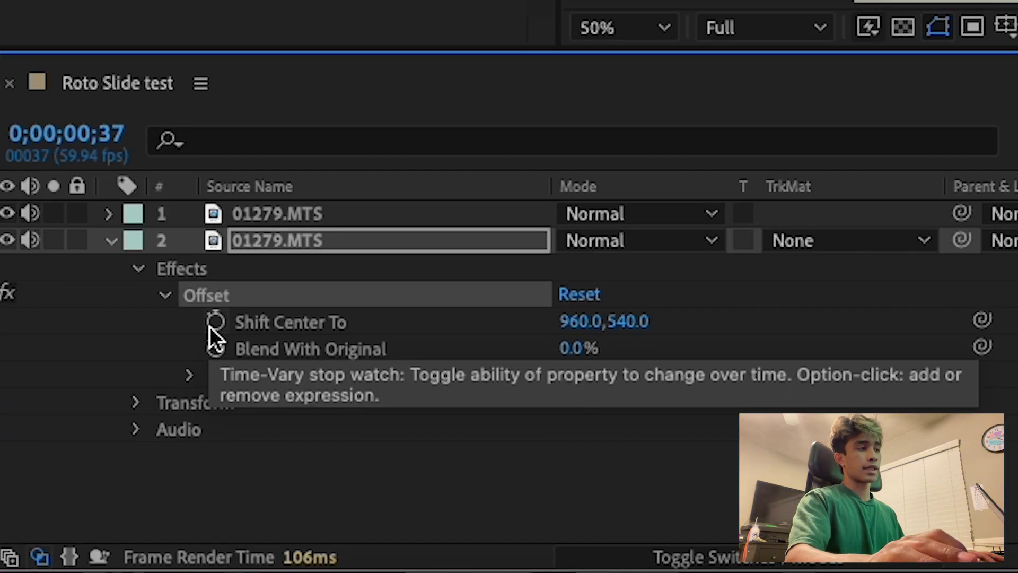
Step: Keyframe Shift Center To at 960,540 and move the playhead to where the slide ends
{"action": "left_click", "coordinate": [216, 321]}
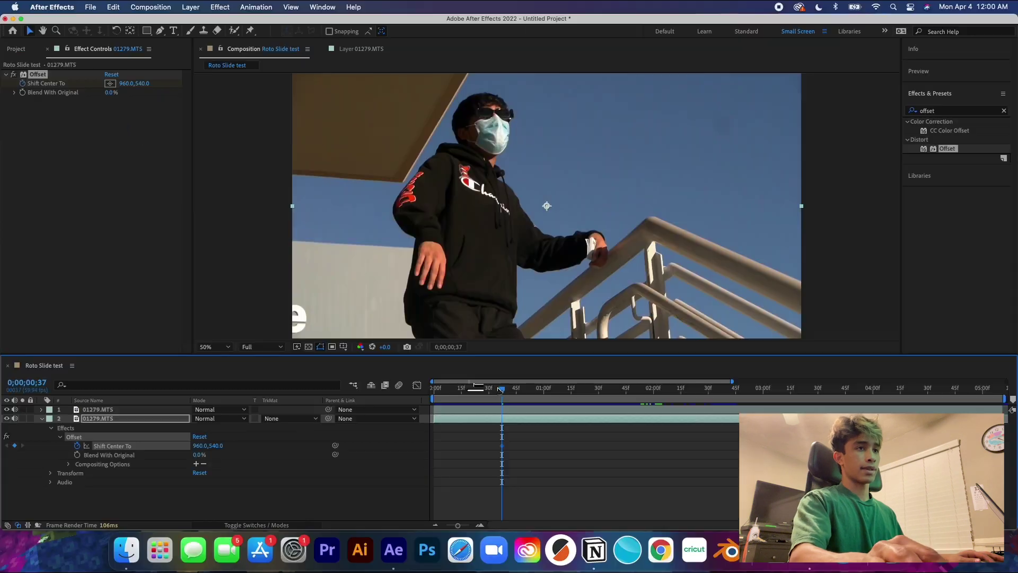
{"action": "mouse_move", "coordinate": [501, 389]}
{"action": "left_mouse_down"}
{"action": "mouse_move", "coordinate": [434, 400]}
{"action": "mouse_move", "coordinate": [514, 392]}
{"action": "left_mouse_up"}
{"action": "left_click", "coordinate": [501, 445]}
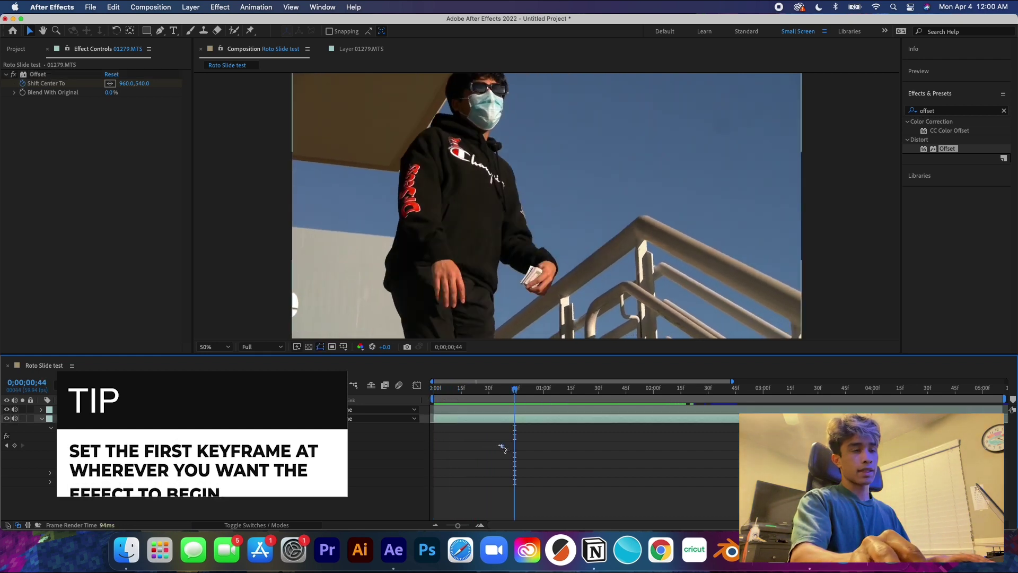
{"action": "left_click", "coordinate": [502, 395]}
{"action": "left_click_drag", "start_coordinate": [502, 399], "coordinate": [656, 393]}
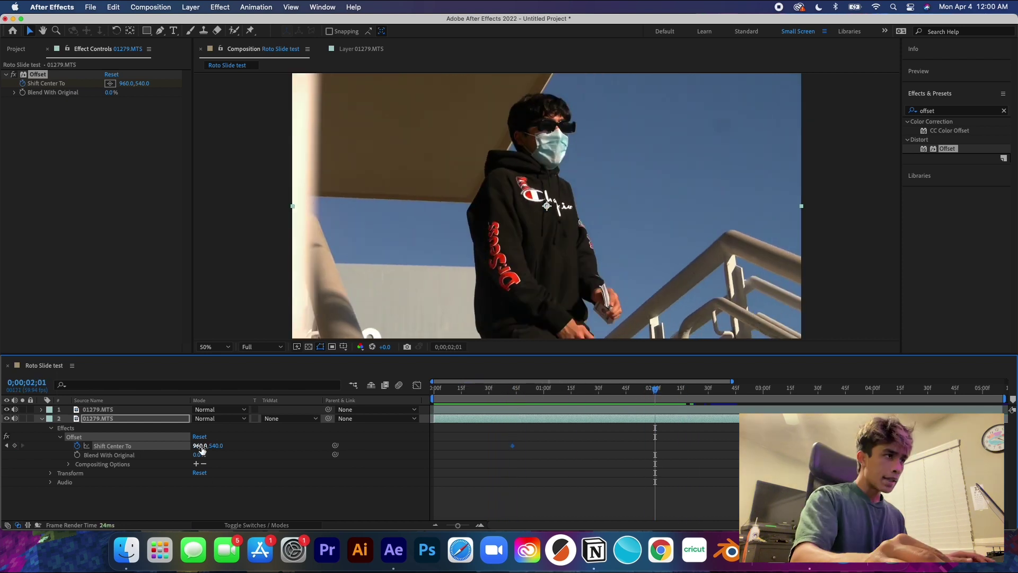
{"action": "left_click_drag", "start_coordinate": [655, 396], "coordinate": [631, 395]}
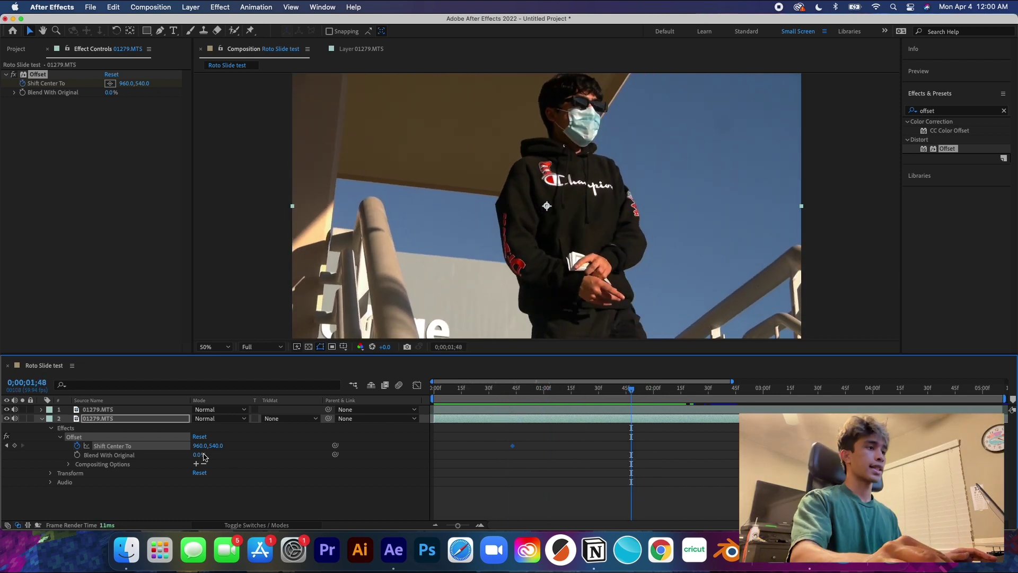
Step: Scrub Shift Center To X up to about 8642 at 0;00;01;48 for the end keyframe
{"action": "left_click_drag", "start_coordinate": [196, 446], "coordinate": [403, 446]}
{"action": "left_click_drag", "start_coordinate": [207, 446], "coordinate": [371, 447]}
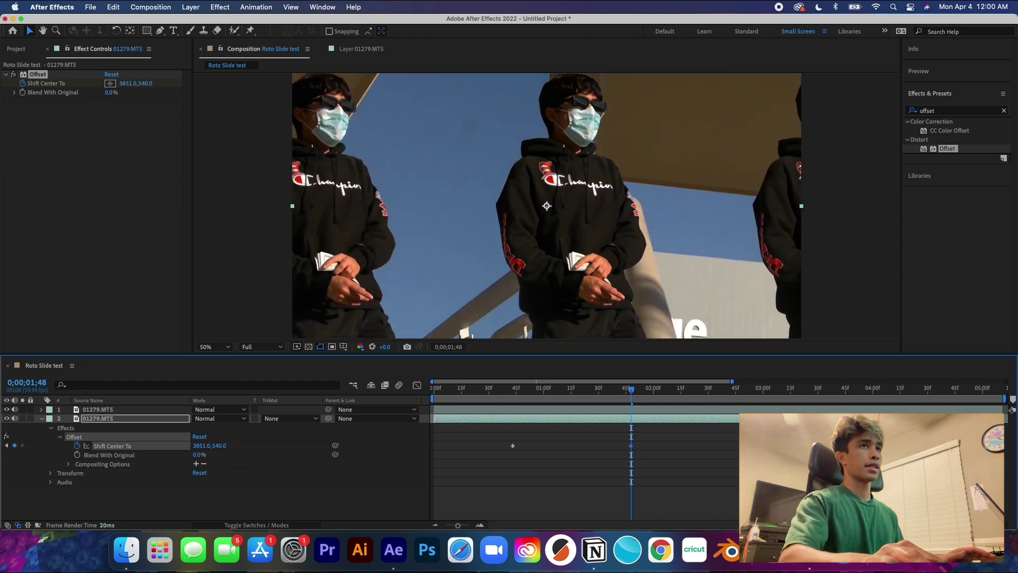
{"action": "left_click_drag", "start_coordinate": [203, 445], "coordinate": [275, 445]}
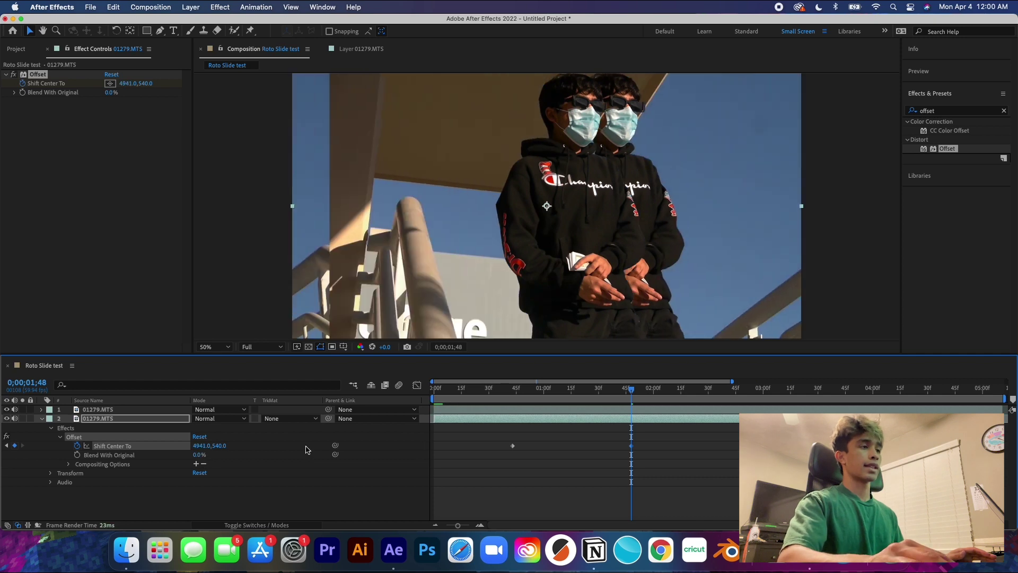
{"action": "left_click_drag", "start_coordinate": [207, 445], "coordinate": [310, 446]}
{"action": "left_click_drag", "start_coordinate": [207, 445], "coordinate": [283, 464]}
{"action": "left_click_drag", "start_coordinate": [203, 445], "coordinate": [715, 441]}
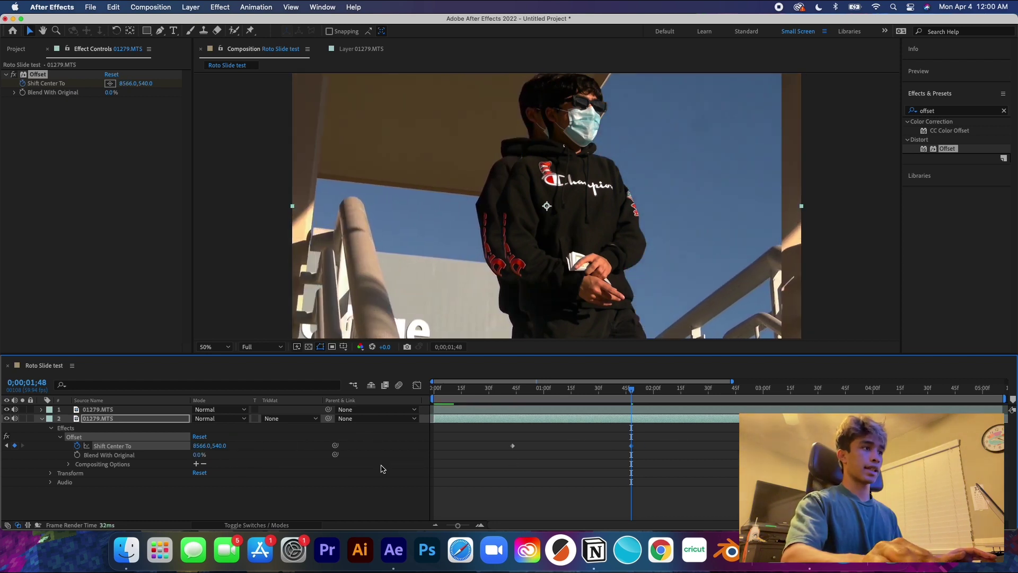
{"action": "mouse_move", "coordinate": [200, 446]}
{"action": "left_mouse_down"}
{"action": "mouse_move", "coordinate": [241, 451]}
{"action": "mouse_move", "coordinate": [190, 459]}
{"action": "left_mouse_up"}
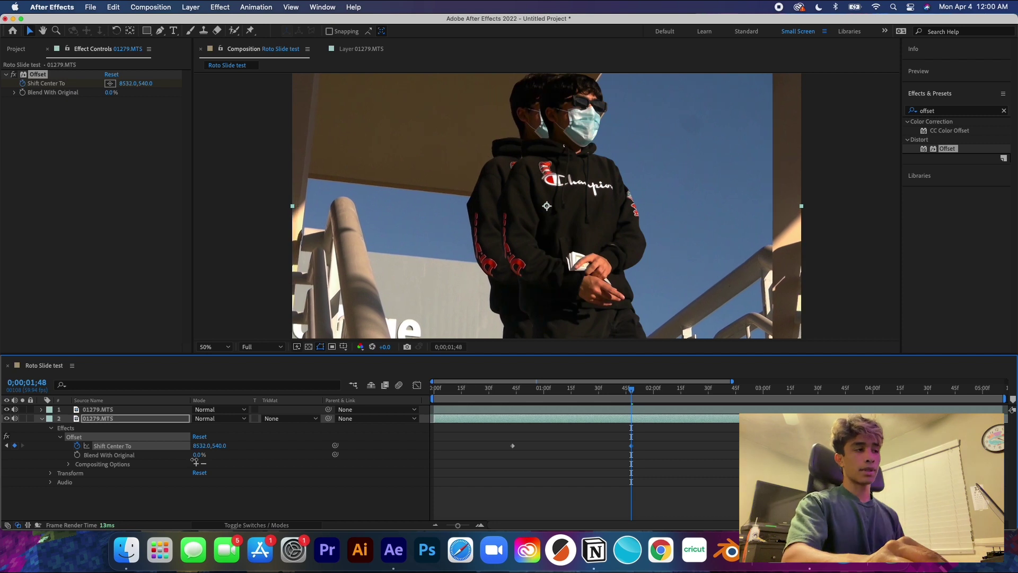
{"action": "left_click_drag", "start_coordinate": [198, 454], "coordinate": [234, 451]}
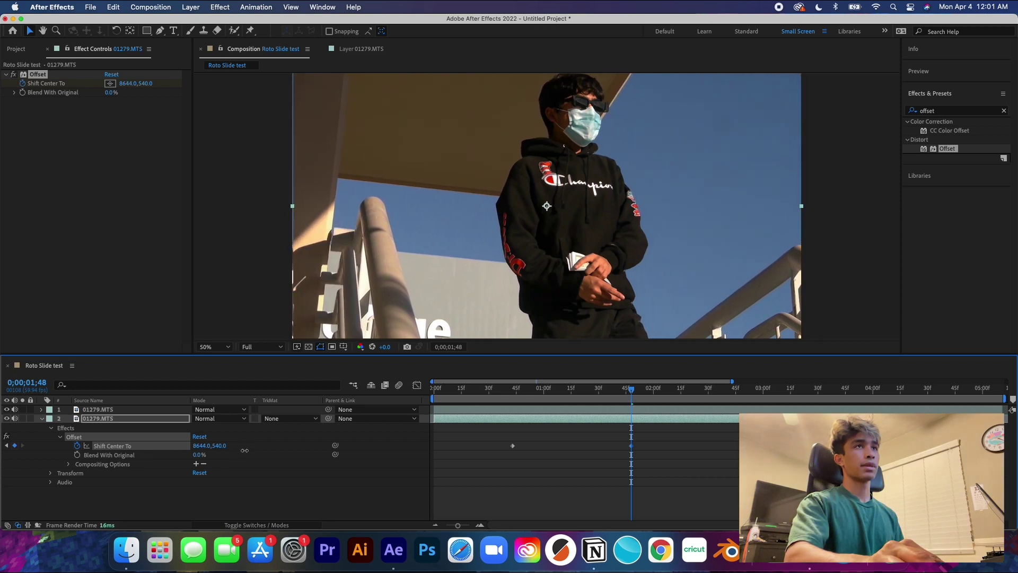
{"action": "left_click_drag", "start_coordinate": [639, 392], "coordinate": [481, 397]}
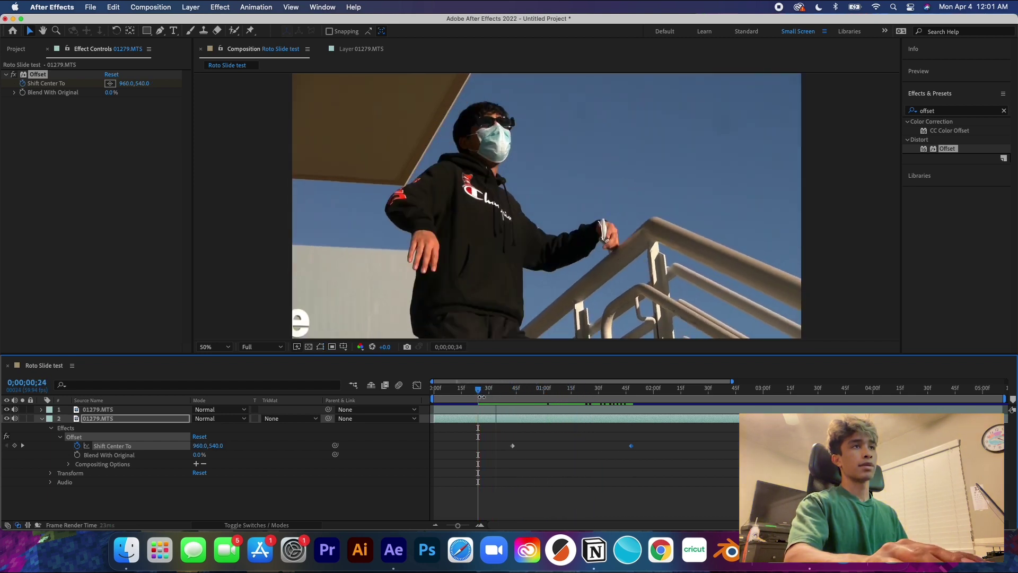
{"action": "key", "text": "space"}
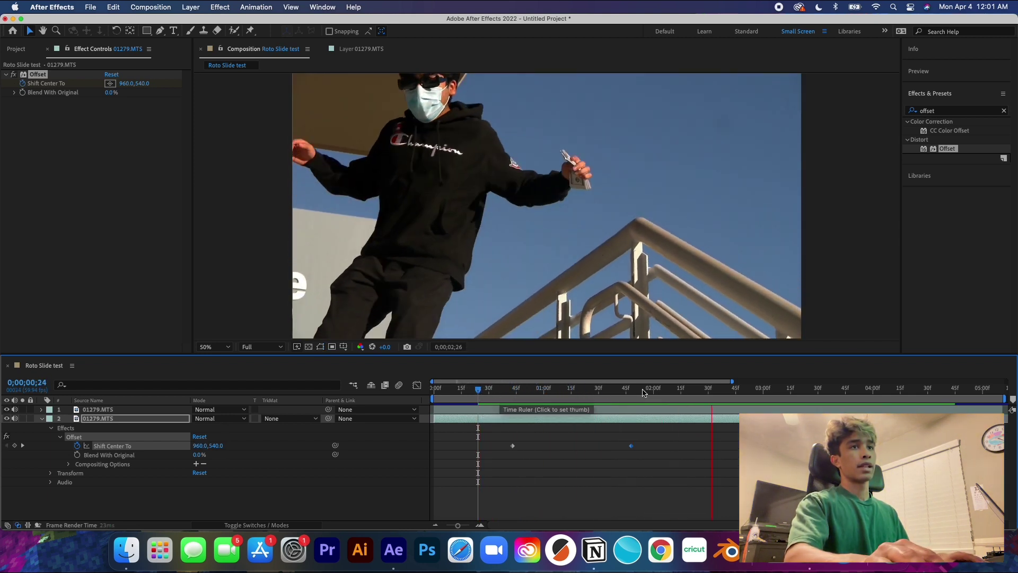
{"action": "left_click", "coordinate": [457, 391]}
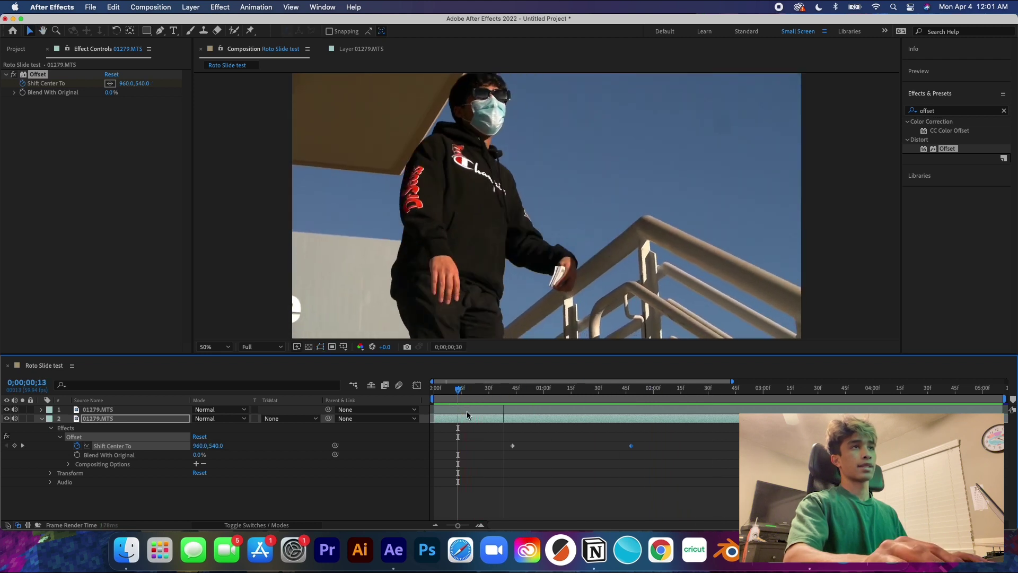
{"action": "left_click", "coordinate": [488, 395]}
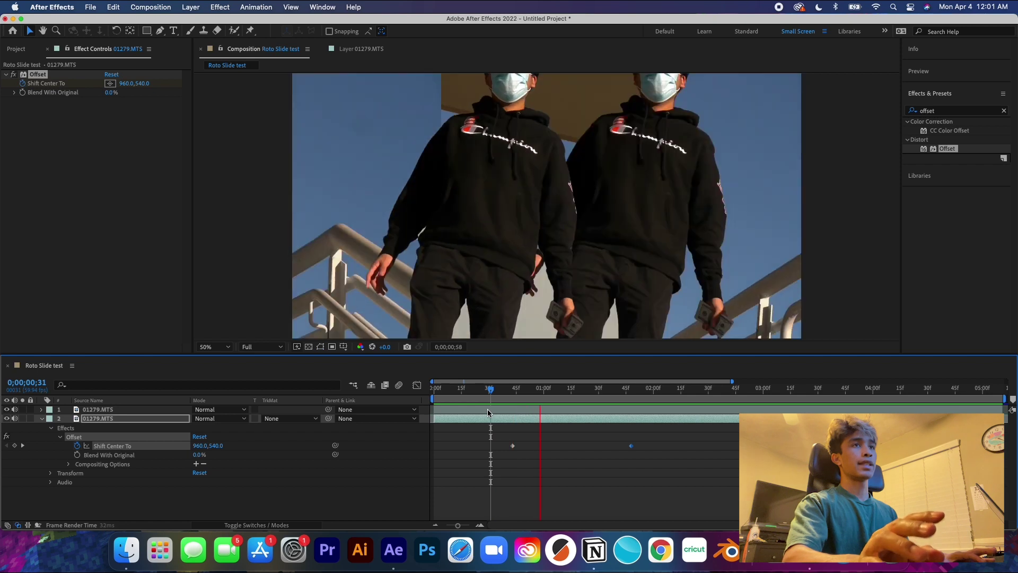
{"action": "key", "text": "space"}
{"action": "left_click_drag", "start_coordinate": [707, 388], "coordinate": [498, 400]}
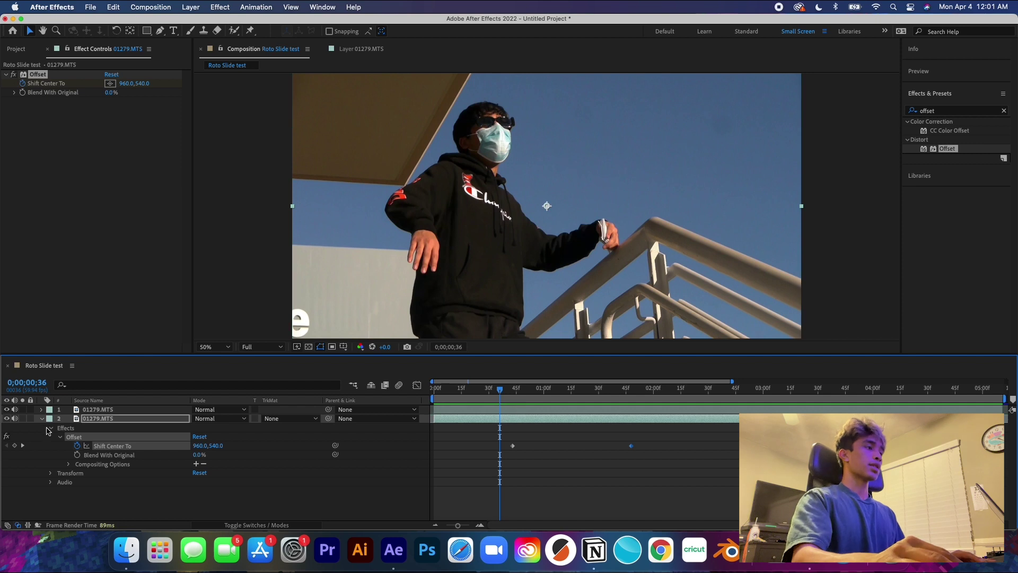
{"action": "key", "text": "space"}
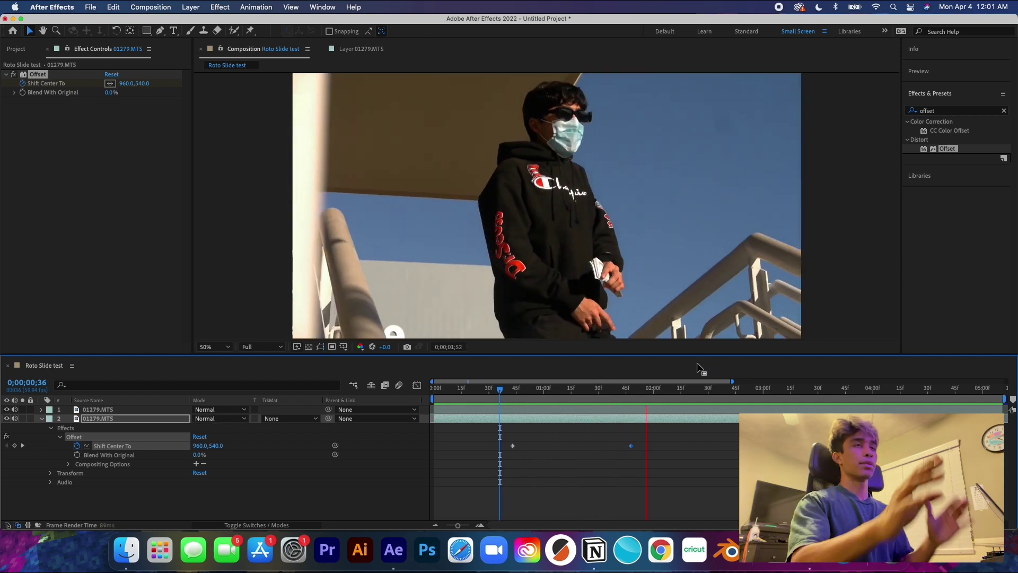
{"action": "key", "text": "space"}
{"action": "left_click_drag", "start_coordinate": [767, 391], "coordinate": [493, 400]}
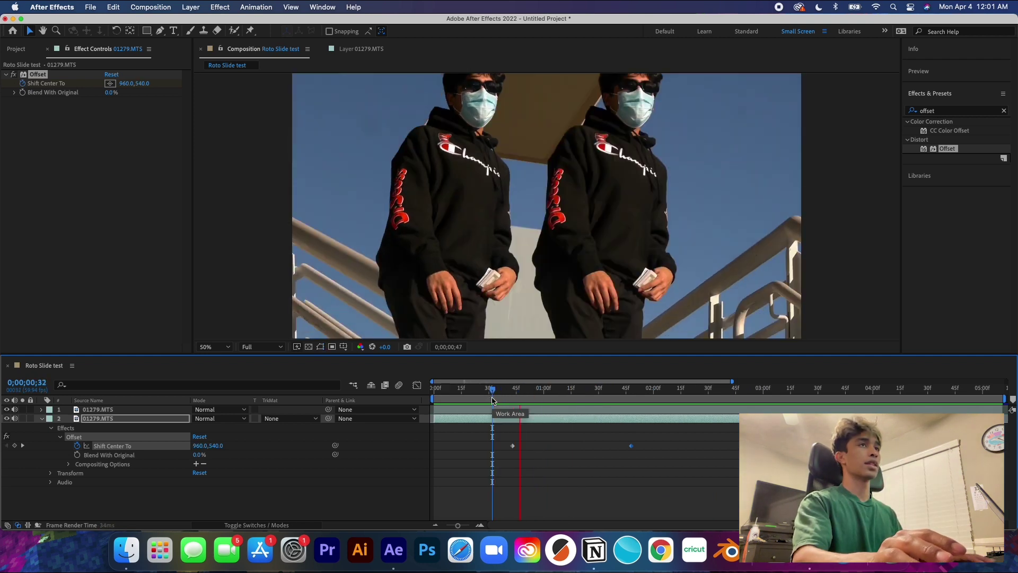
{"action": "key", "text": "space"}
{"action": "key", "text": "space"}
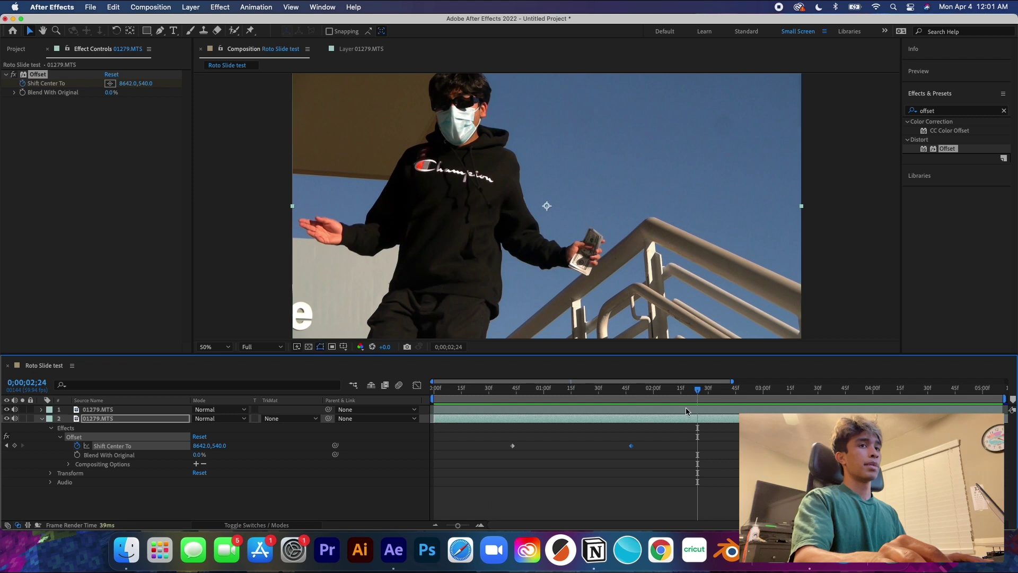
{"action": "left_click_drag", "start_coordinate": [697, 390], "coordinate": [640, 397]}
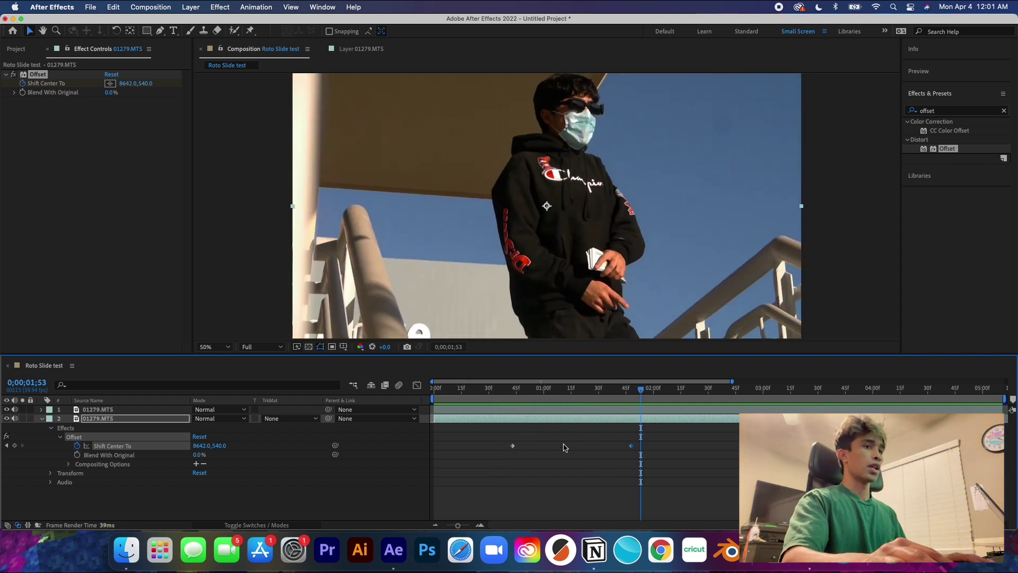
{"action": "left_click", "coordinate": [484, 423]}
{"action": "key", "text": "space"}
{"action": "key", "text": "space"}
{"action": "left_click_drag", "start_coordinate": [504, 438], "coordinate": [662, 464]}
Step: Apply Easy Ease to both Shift Center To keyframes
{"action": "right_click", "coordinate": [517, 450]}
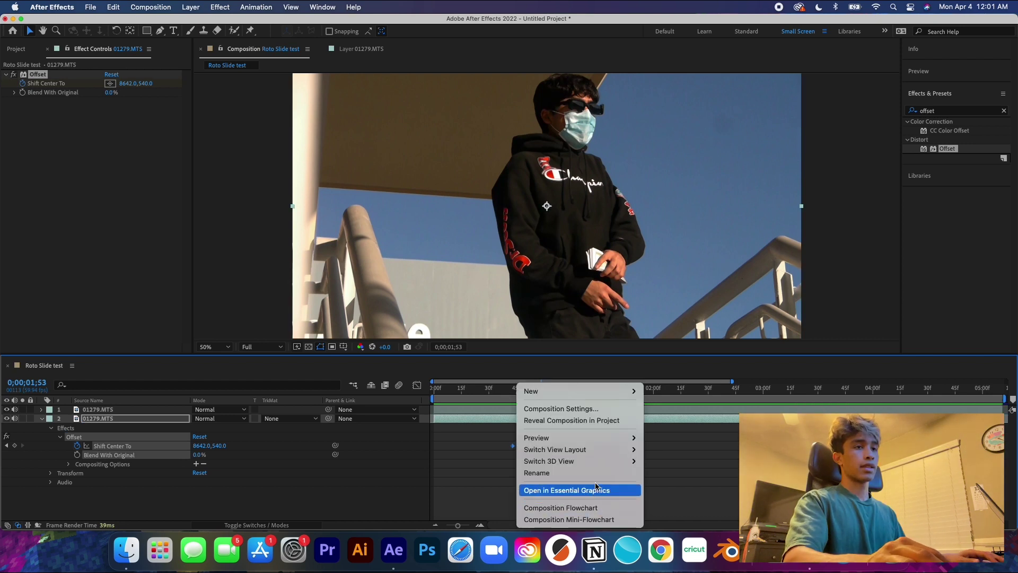
{"action": "left_click", "coordinate": [513, 448]}
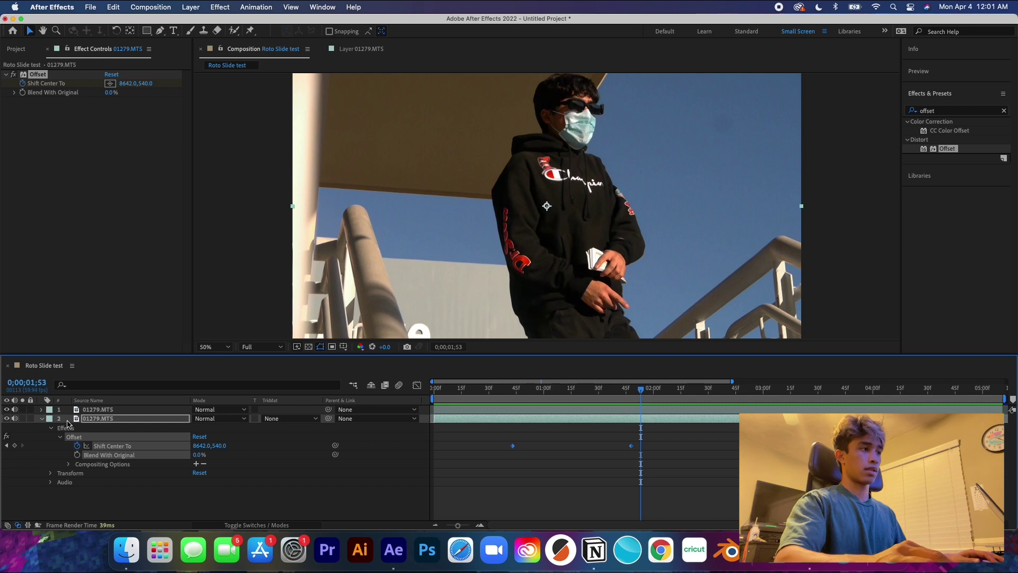
{"action": "right_click", "coordinate": [511, 448]}
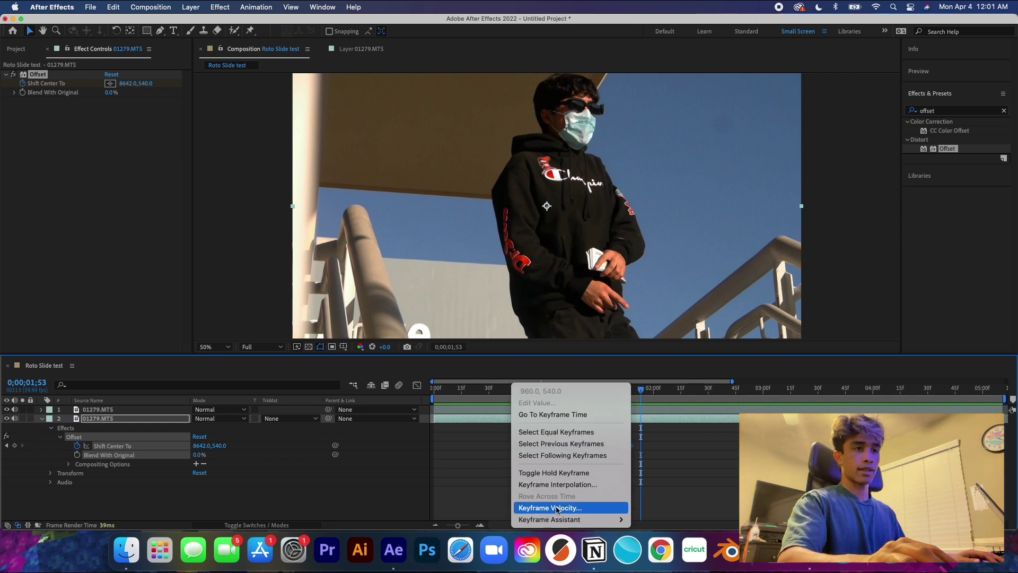
{"action": "mouse_move", "coordinate": [555, 520]}
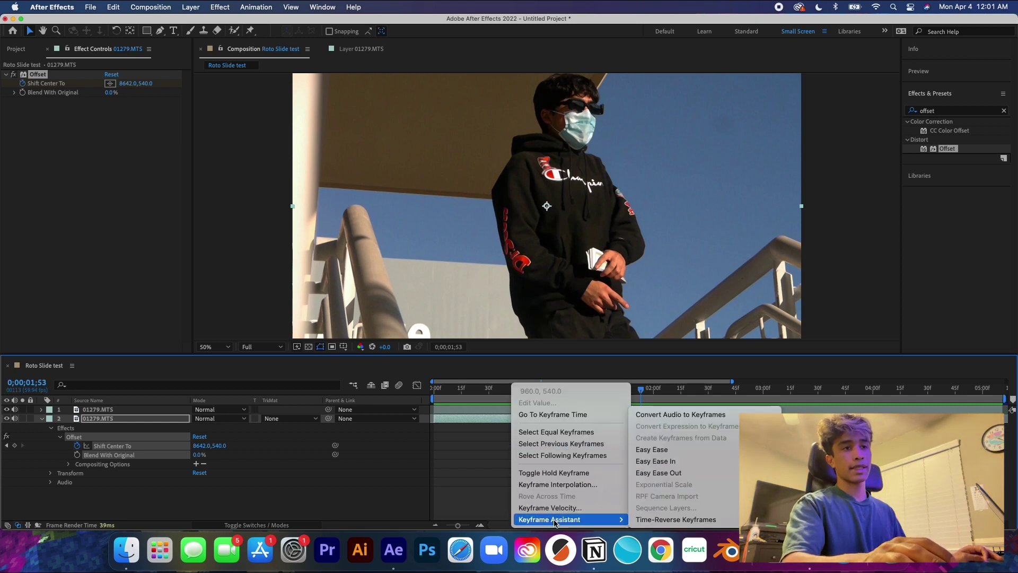
{"action": "left_click", "coordinate": [670, 451]}
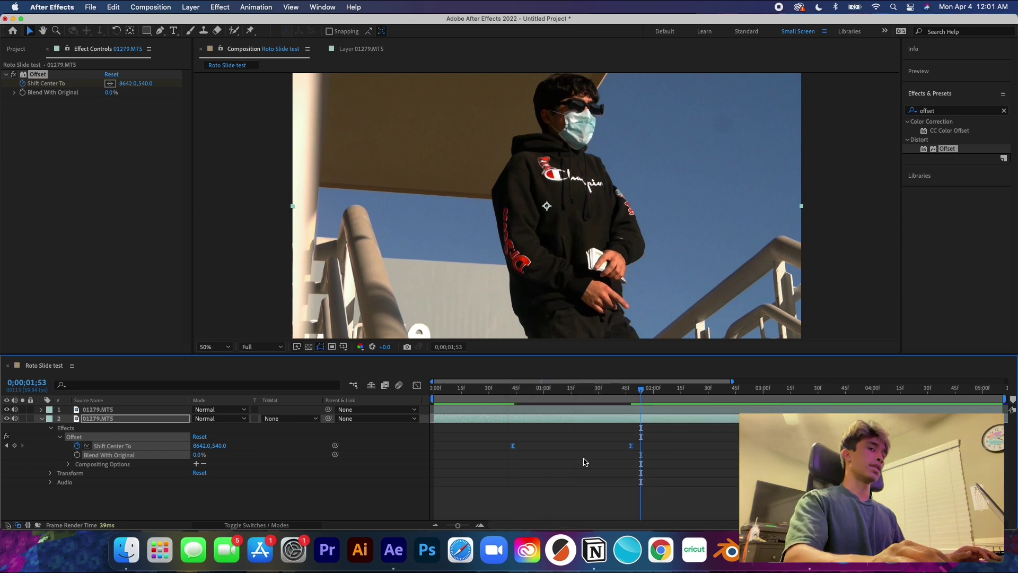
Step: Preview the eased slide, stopping mid-slide at 0;00;01;09 with the man doubled
{"action": "left_click_drag", "start_coordinate": [641, 390], "coordinate": [500, 400]}
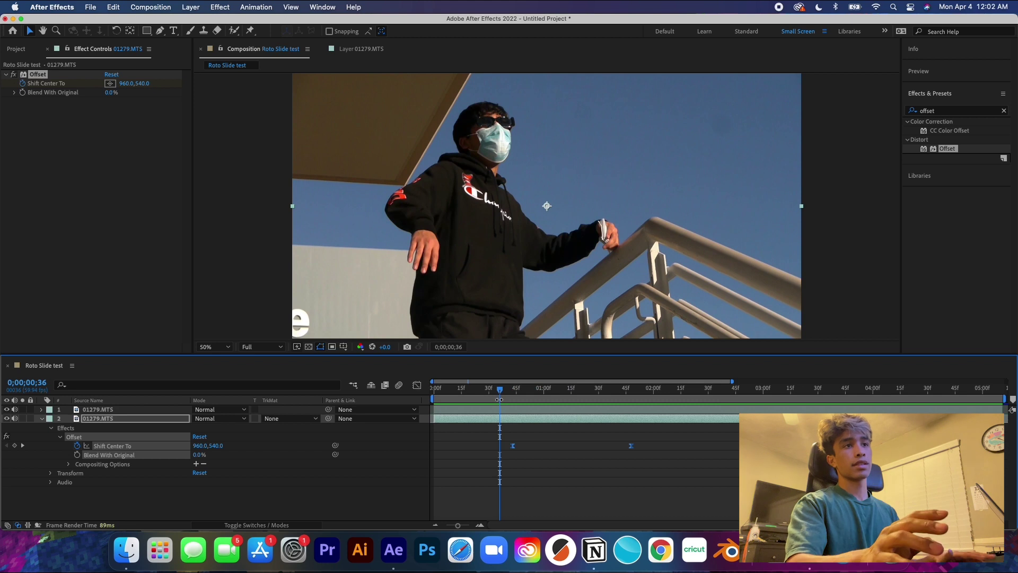
{"action": "key", "text": "space"}
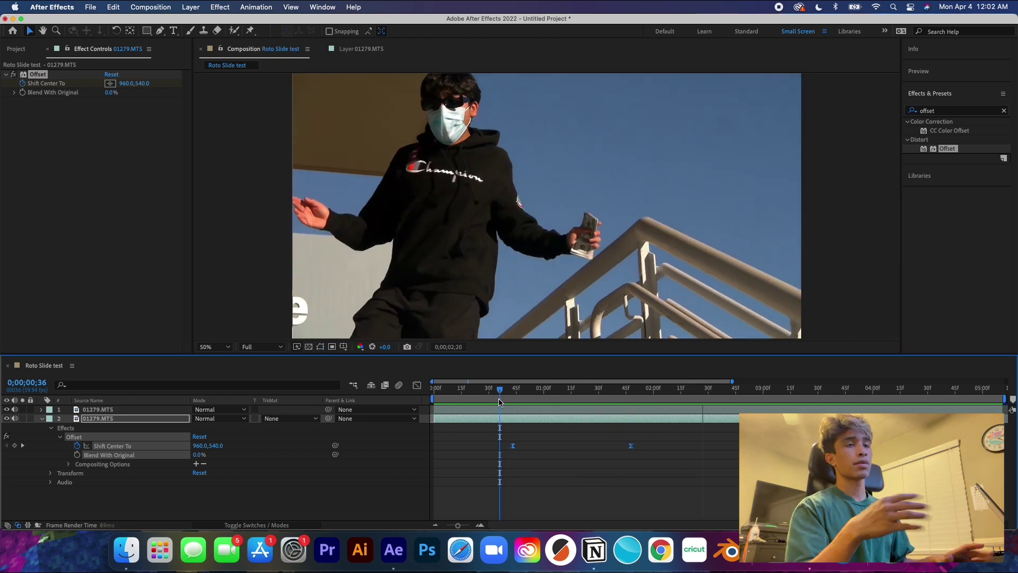
{"action": "key", "text": "space"}
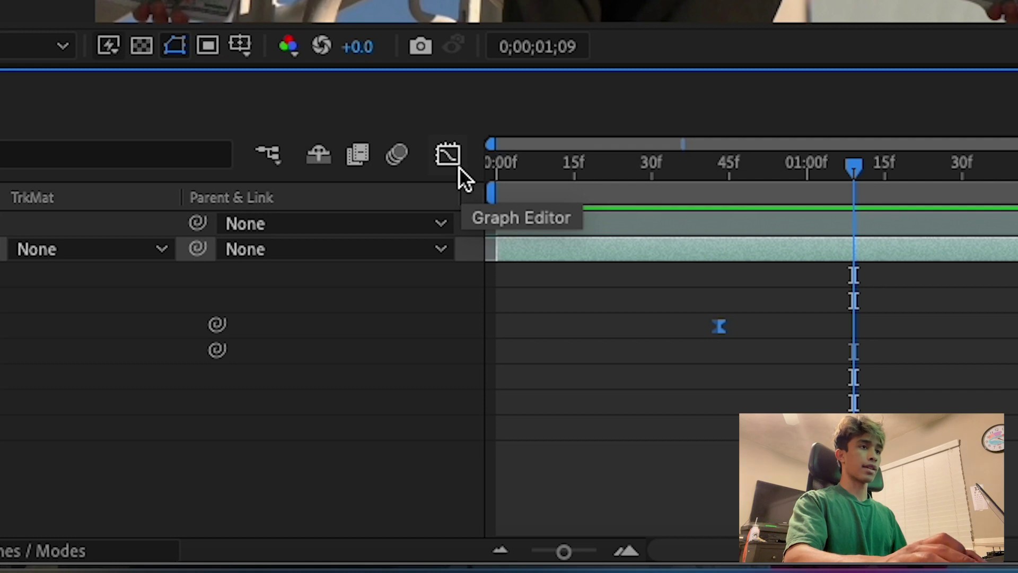
{"action": "left_click", "coordinate": [448, 154]}
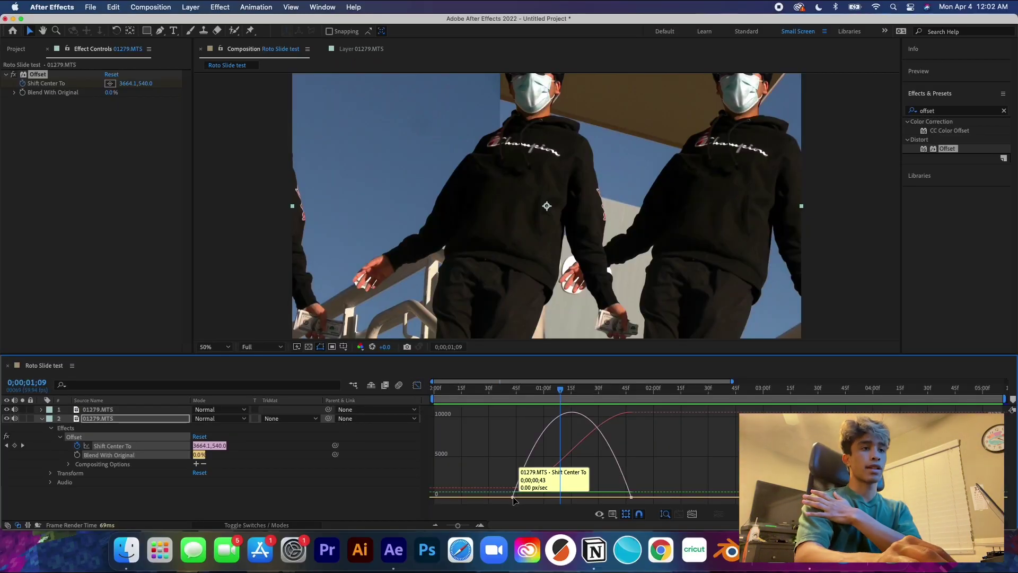
Step: Drag the keyframe influence handles in the Graph Editor to sharpen the speed curve
{"action": "left_click", "coordinate": [531, 497]}
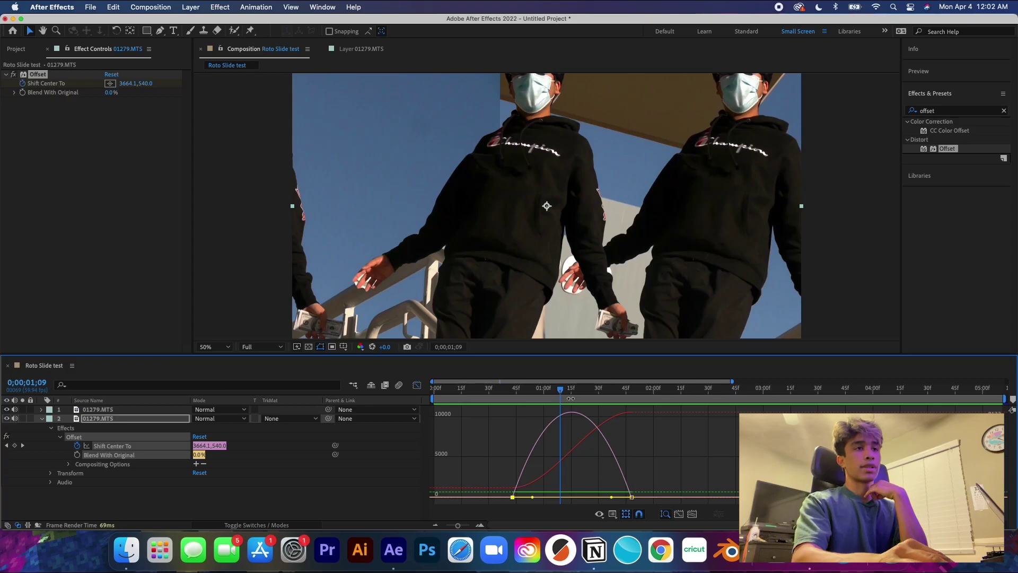
{"action": "mouse_move", "coordinate": [570, 398]}
{"action": "left_mouse_down"}
{"action": "mouse_move", "coordinate": [528, 399]}
{"action": "mouse_move", "coordinate": [515, 416]}
{"action": "mouse_move", "coordinate": [573, 393]}
{"action": "mouse_move", "coordinate": [621, 395]}
{"action": "mouse_move", "coordinate": [561, 395]}
{"action": "mouse_move", "coordinate": [572, 394]}
{"action": "left_mouse_up"}
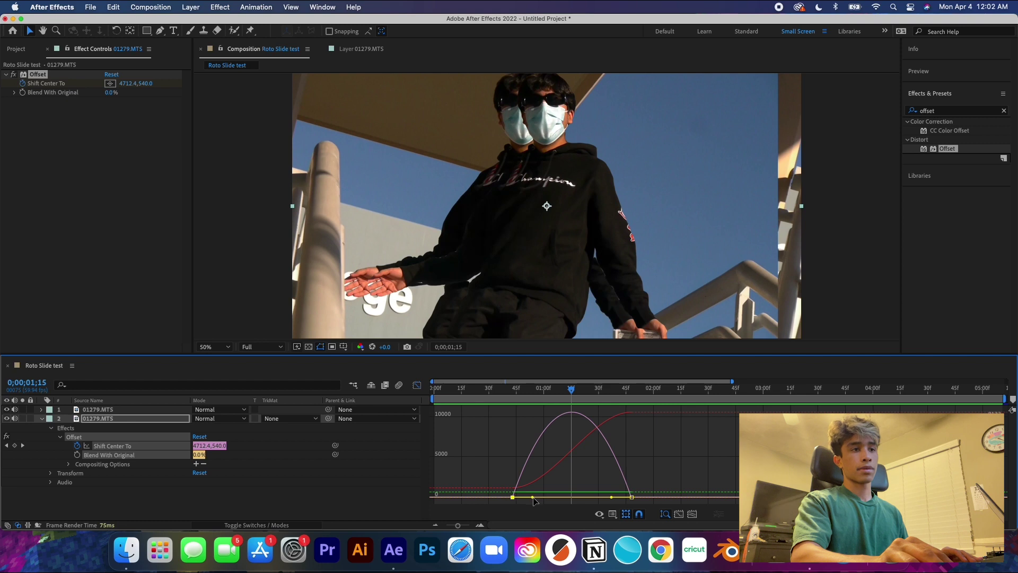
{"action": "left_click_drag", "start_coordinate": [533, 498], "coordinate": [553, 497]}
{"action": "left_click_drag", "start_coordinate": [614, 501], "coordinate": [662, 500]}
{"action": "left_click_drag", "start_coordinate": [559, 395], "coordinate": [506, 408]}
{"action": "key", "text": "space"}
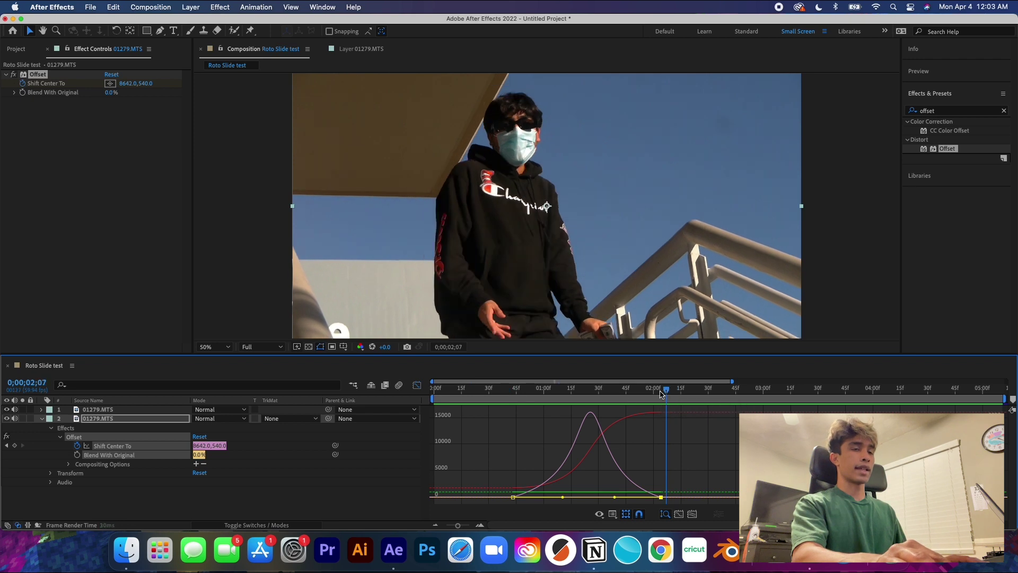
{"action": "left_click_drag", "start_coordinate": [551, 395], "coordinate": [538, 395]}
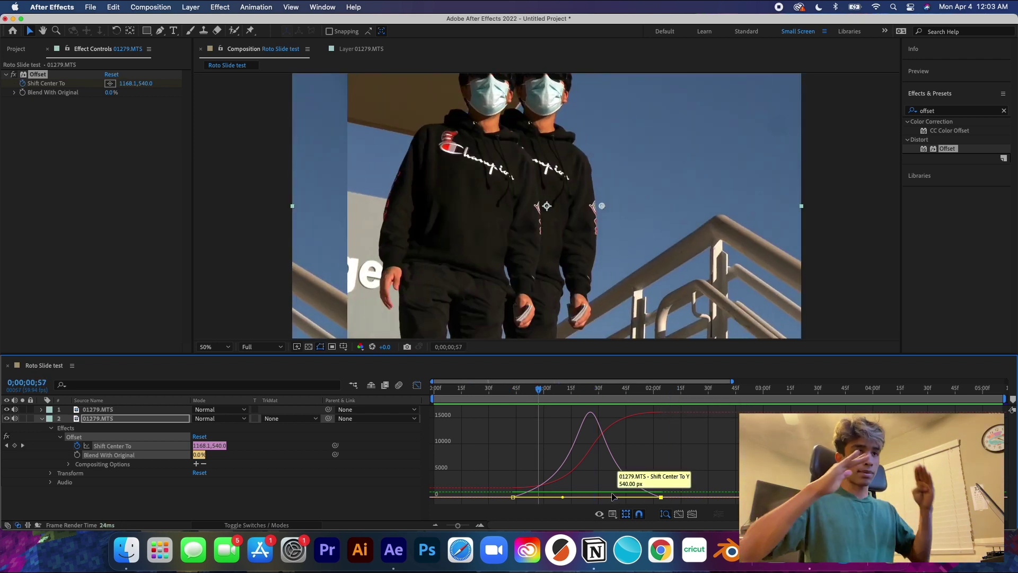
{"action": "left_click_drag", "start_coordinate": [535, 395], "coordinate": [616, 386]}
Step: Move the final keyframe to 0;00;02;13 and refine the speed peak, previewing the slide
{"action": "left_click_drag", "start_coordinate": [662, 497], "coordinate": [679, 497]}
{"action": "left_click_drag", "start_coordinate": [617, 393], "coordinate": [532, 391]}
{"action": "key", "text": "space"}
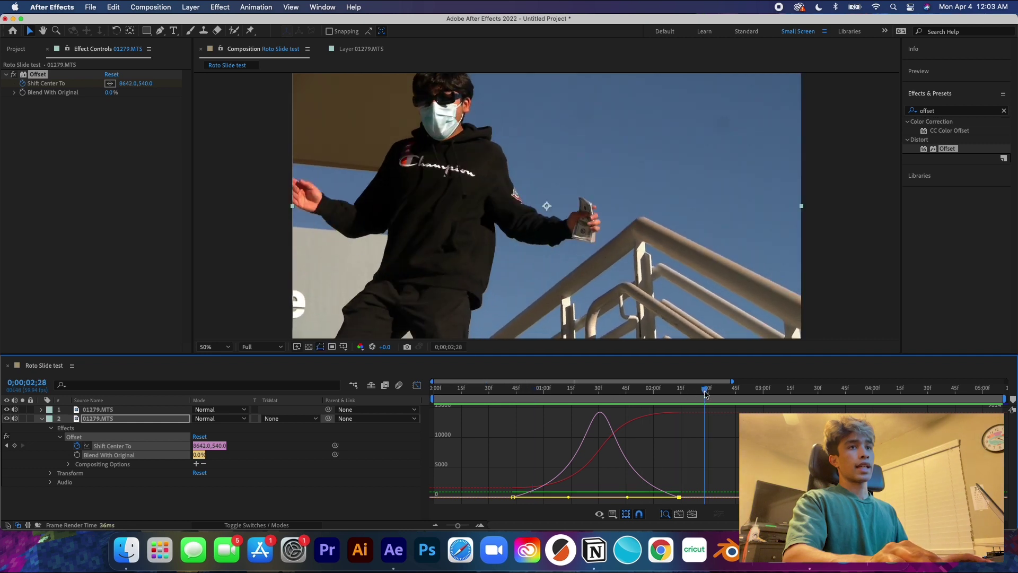
{"action": "key", "text": "space"}
{"action": "left_click_drag", "start_coordinate": [568, 497], "coordinate": [554, 498]}
{"action": "left_click_drag", "start_coordinate": [627, 498], "coordinate": [630, 499]}
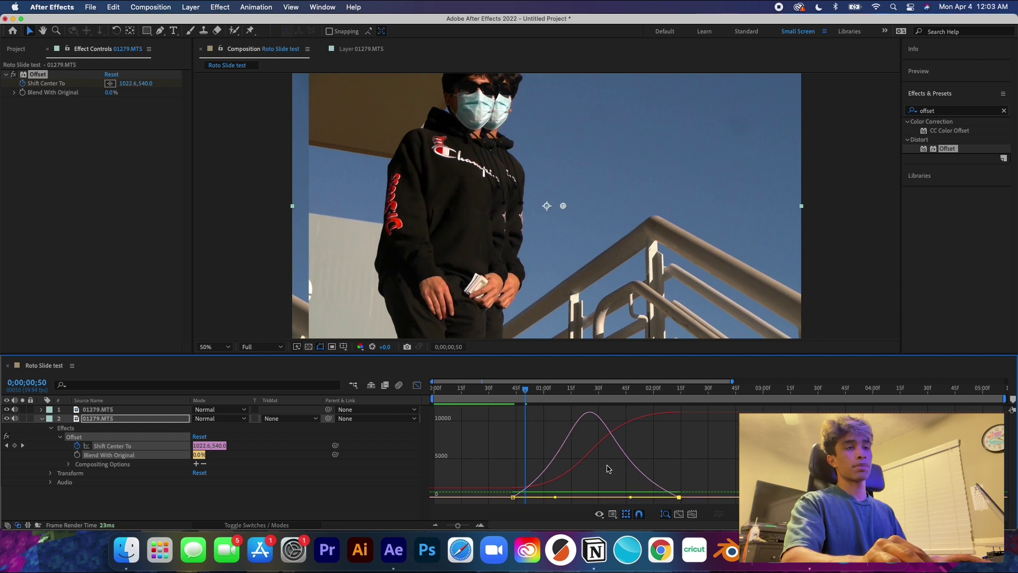
{"action": "left_click_drag", "start_coordinate": [536, 396], "coordinate": [495, 405]}
{"action": "key", "text": "space"}
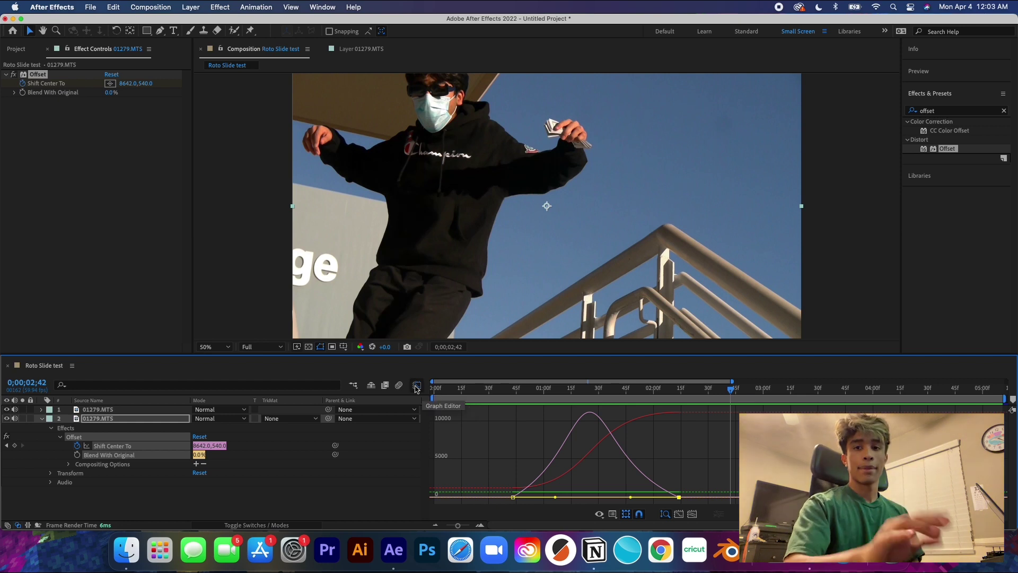
{"action": "left_click", "coordinate": [416, 386]}
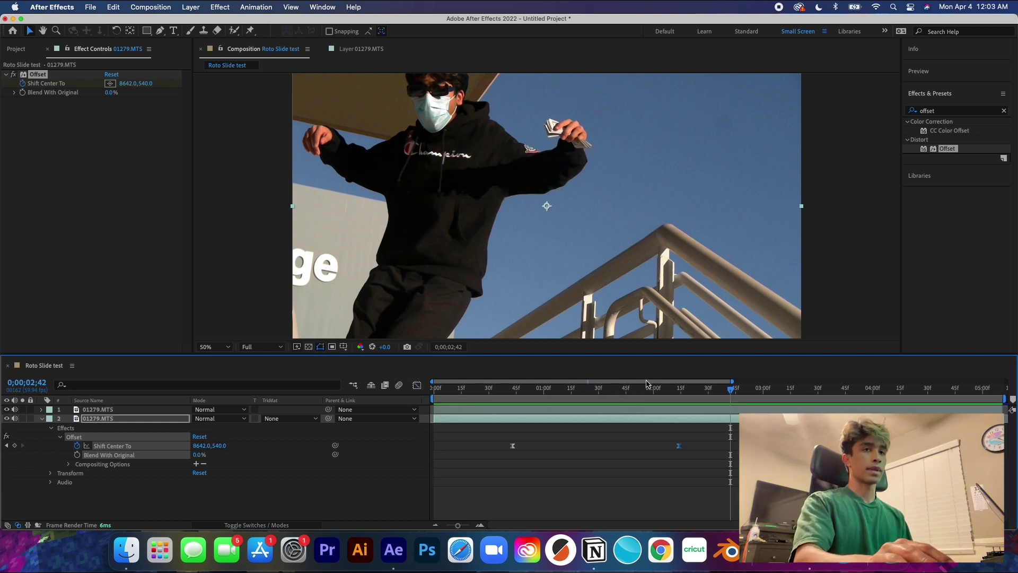
Step: Search 'direc' in Effects & Presets and apply Directional Blur to the lower 01279.MTS layer
{"action": "left_click_drag", "start_coordinate": [721, 391], "coordinate": [487, 388]}
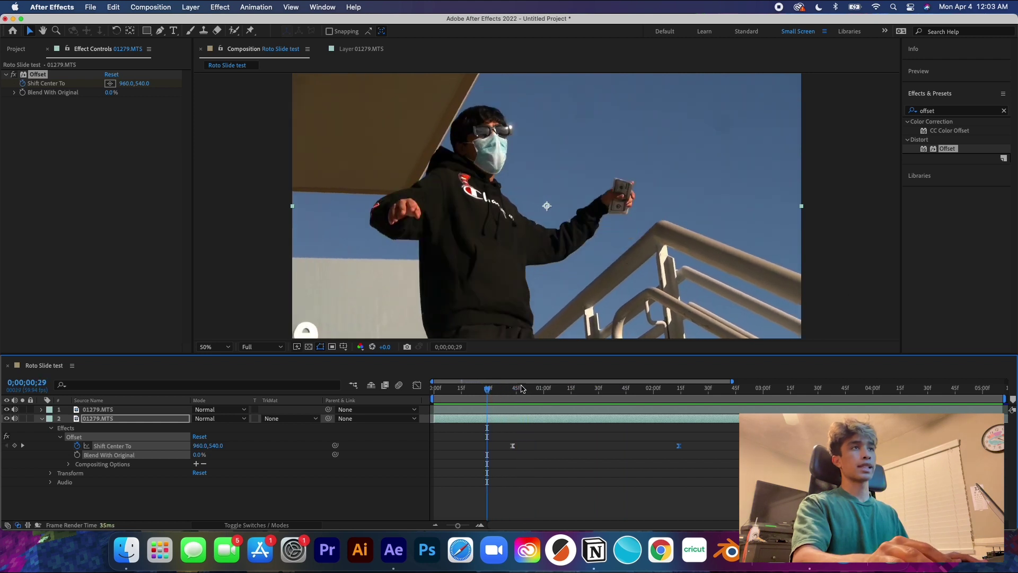
{"action": "left_click", "coordinate": [948, 111]}
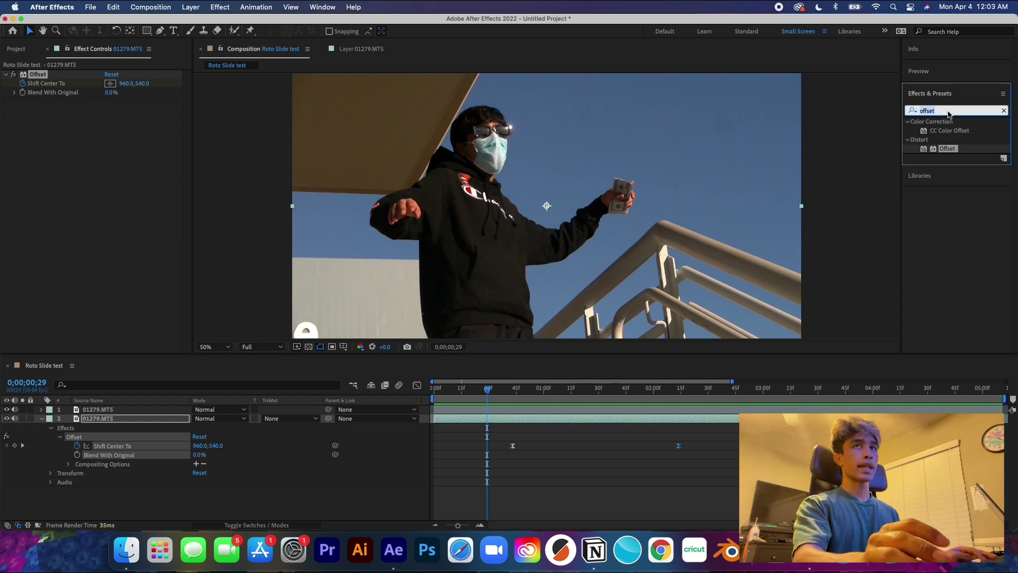
{"action": "double_click", "coordinate": [948, 113]}
{"action": "type", "text": "dir"}
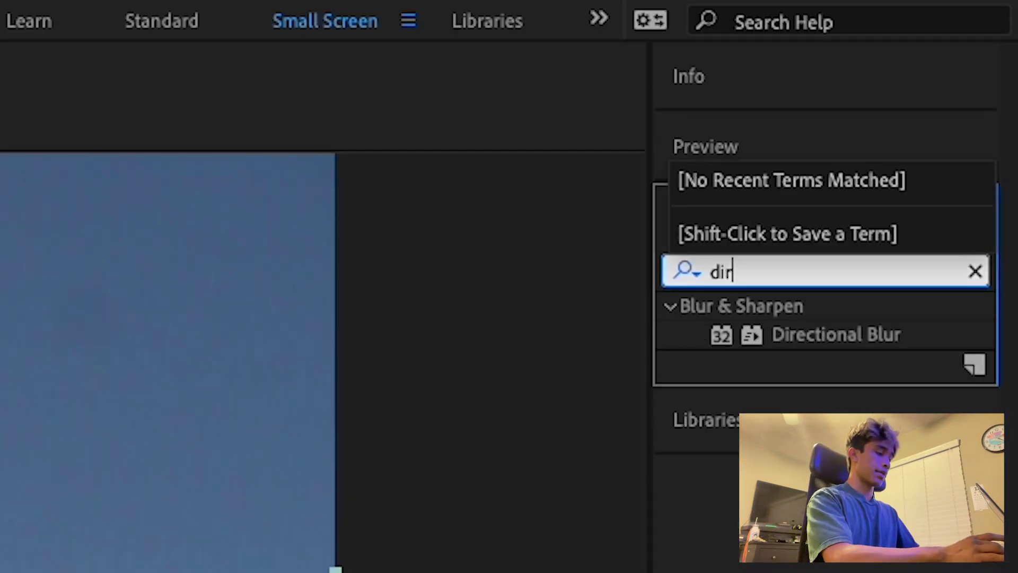
{"action": "type", "text": "ection"}
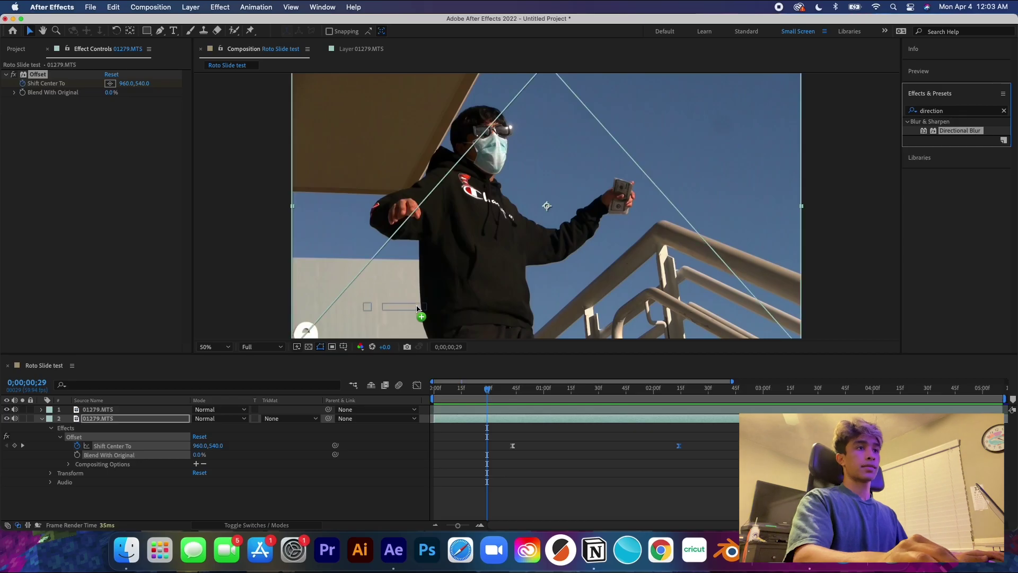
{"action": "left_click_drag", "start_coordinate": [836, 334], "coordinate": [469, 420]}
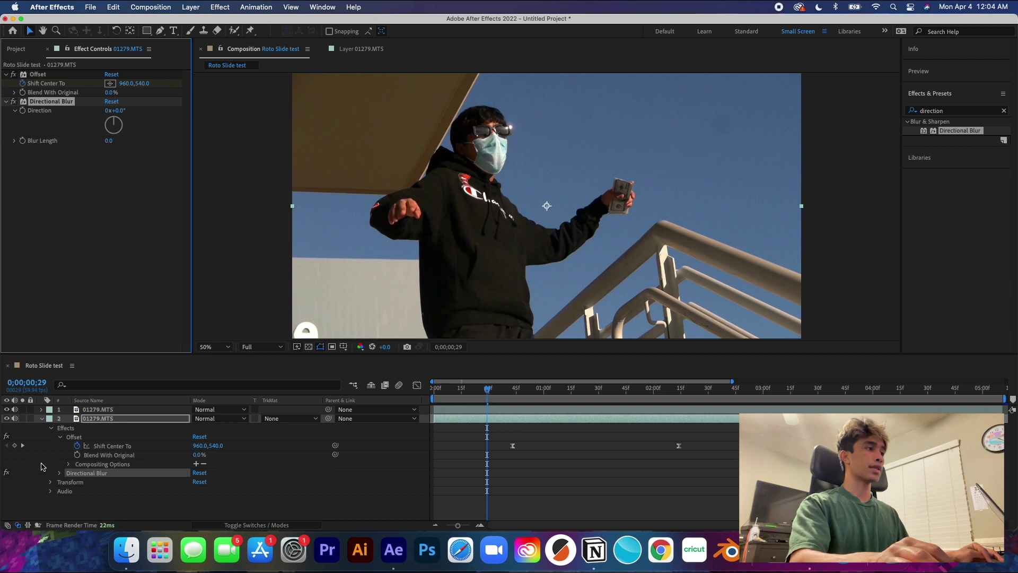
Step: Hide the Offset properties and reveal the Directional Blur properties in the timeline
{"action": "left_click", "coordinate": [50, 428]}
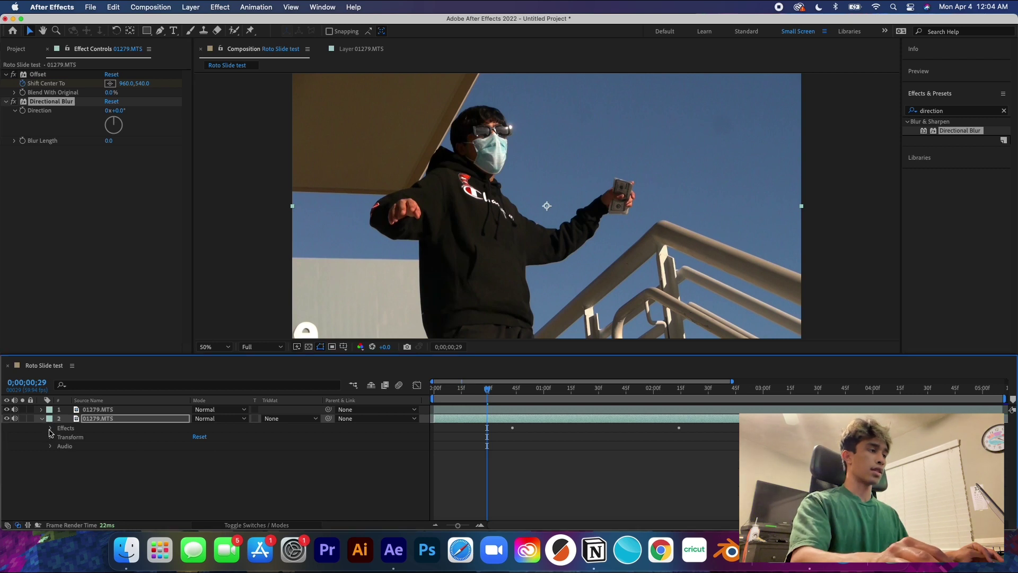
{"action": "left_click", "coordinate": [51, 428]}
{"action": "left_click", "coordinate": [59, 436]}
{"action": "left_click", "coordinate": [59, 446]}
Step: Keyframe Blur Length from 0 at the blur start to 90 at 1;27, with Direction 90°
{"action": "left_click_drag", "start_coordinate": [489, 393], "coordinate": [515, 391]}
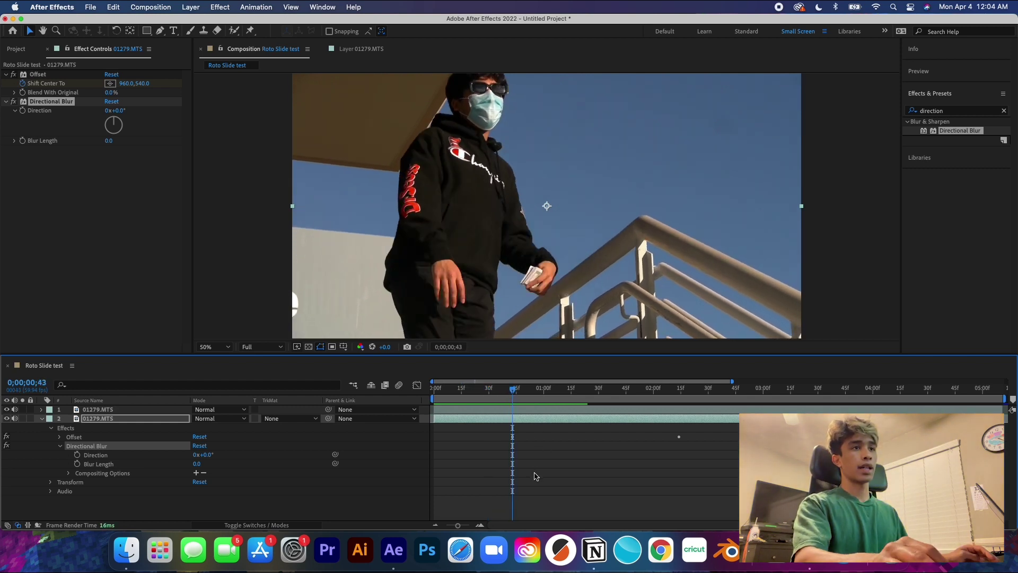
{"action": "left_click", "coordinate": [77, 464]}
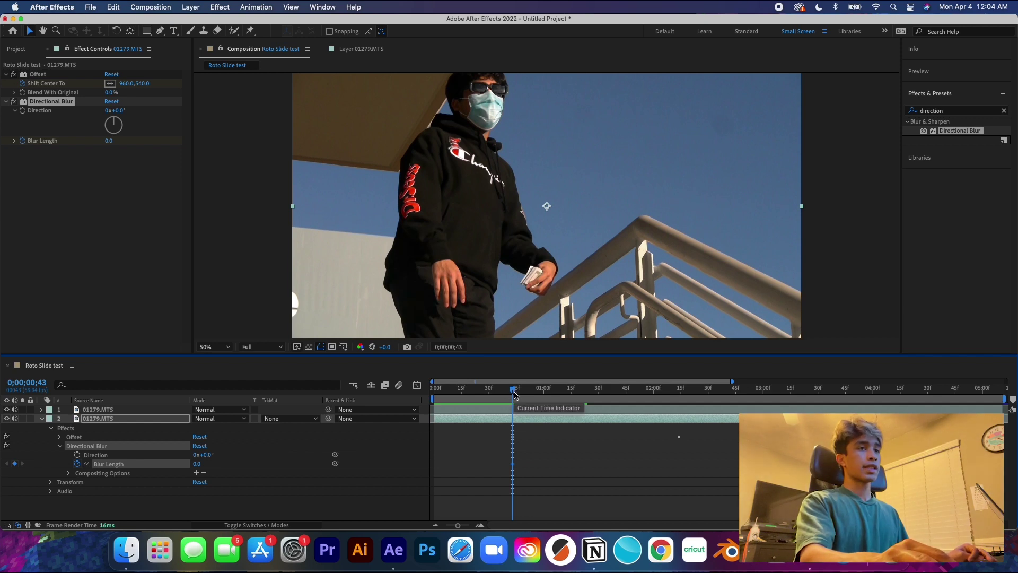
{"action": "left_click_drag", "start_coordinate": [541, 391], "coordinate": [595, 397]}
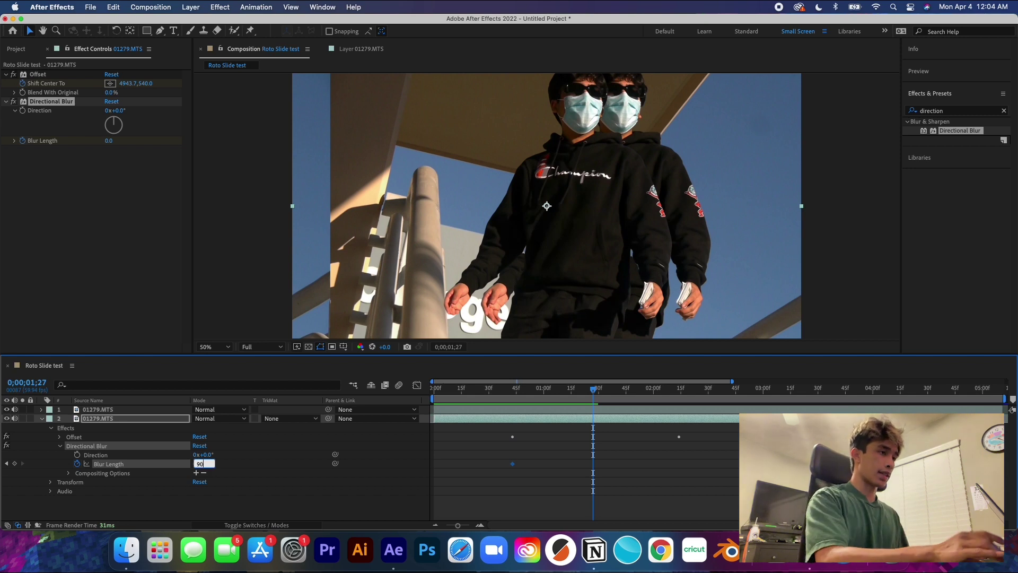
{"action": "key", "text": "Return"}
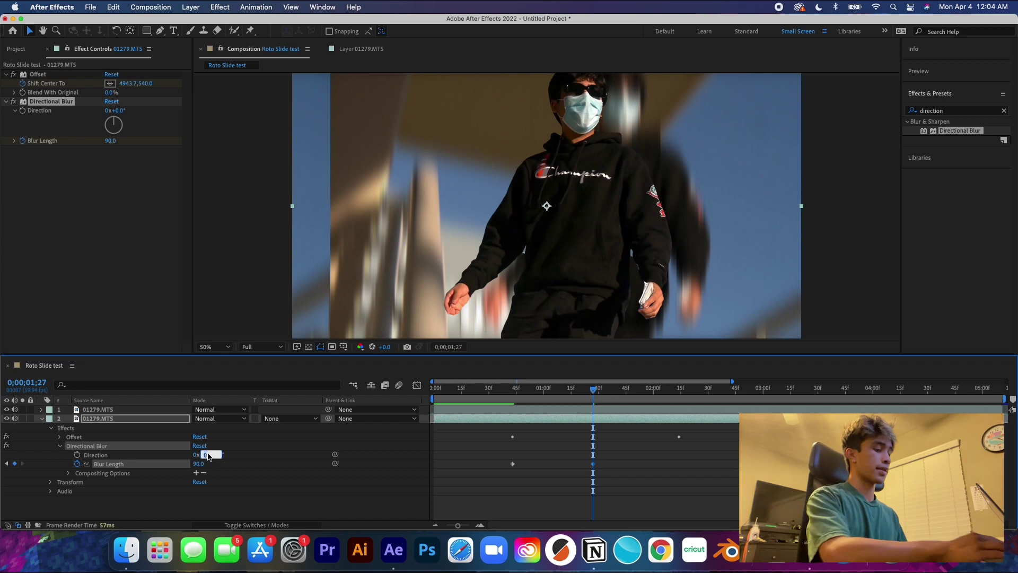
{"action": "type", "text": "90"}
{"action": "key", "text": "Return"}
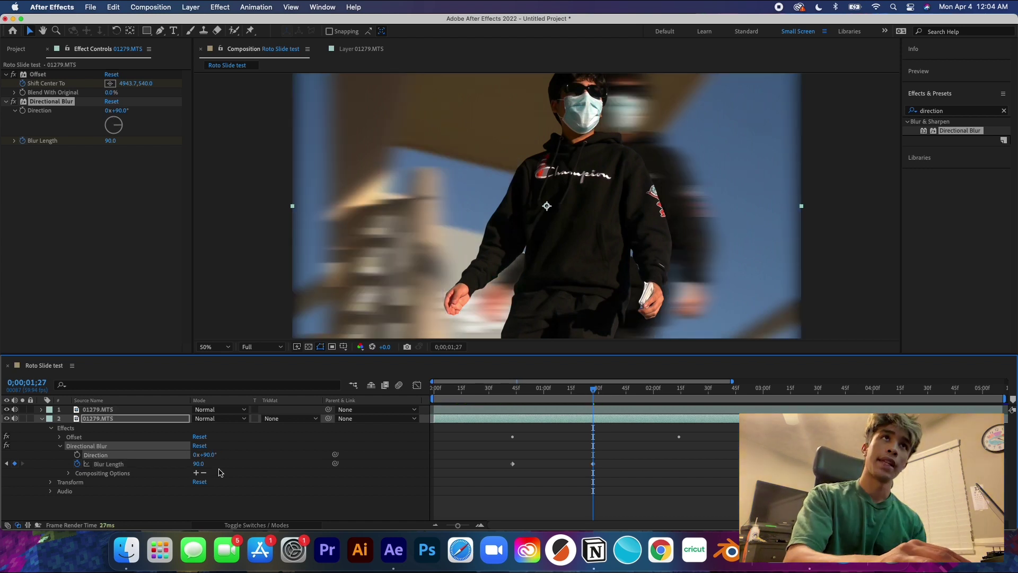
{"action": "left_click_drag", "start_coordinate": [595, 390], "coordinate": [513, 403]}
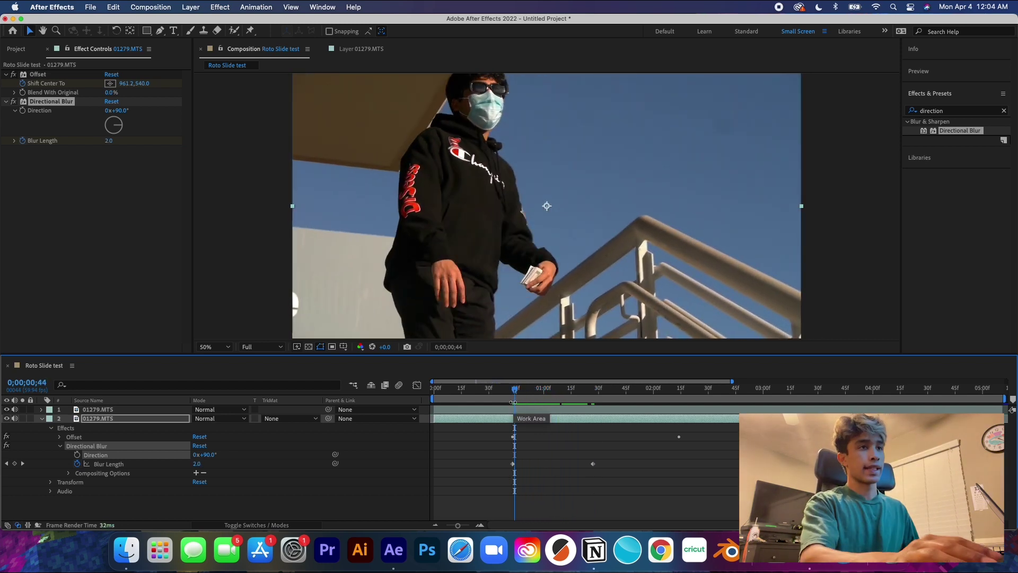
{"action": "key", "text": "space"}
Step: Add a closing Blur Length keyframe of 0 at 2;14
{"action": "left_click_drag", "start_coordinate": [643, 395], "coordinate": [681, 396]}
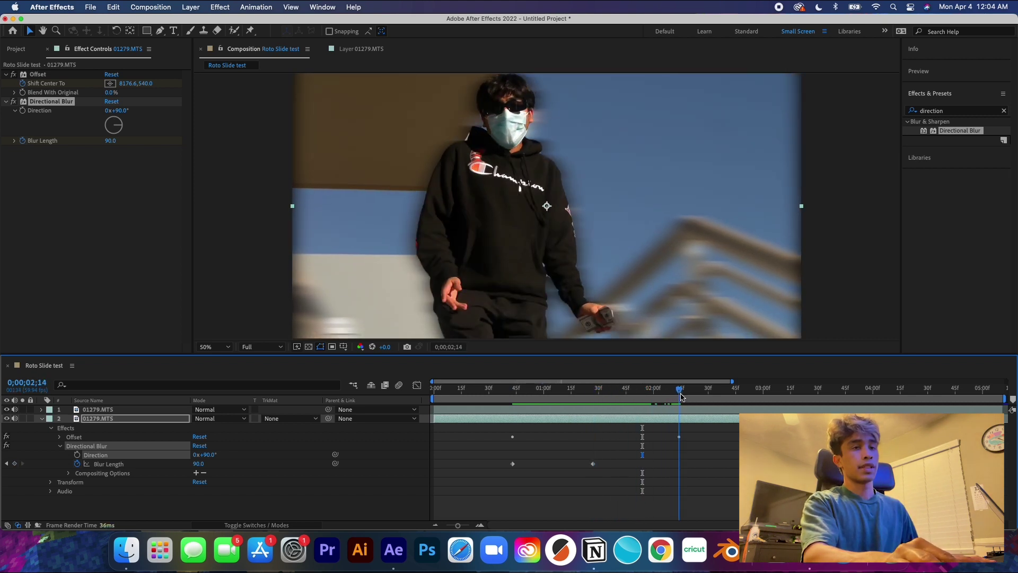
{"action": "left_click", "coordinate": [513, 465]}
{"action": "key", "text": "super+c"}
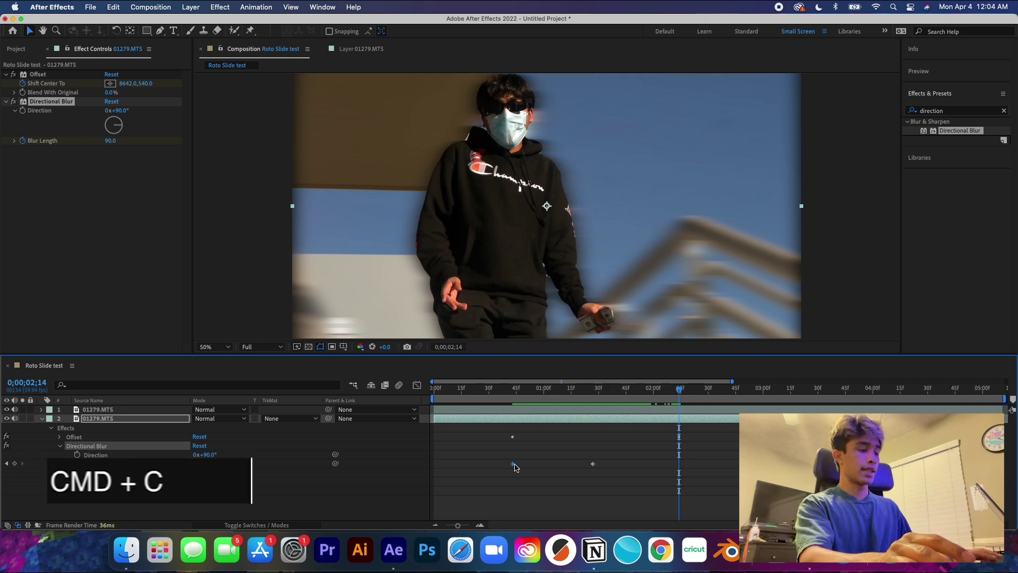
{"action": "key", "text": "super+v"}
{"action": "mouse_move", "coordinate": [680, 392]}
{"action": "left_mouse_down"}
{"action": "mouse_move", "coordinate": [534, 410]}
{"action": "mouse_move", "coordinate": [512, 423]}
{"action": "mouse_move", "coordinate": [573, 395]}
{"action": "mouse_move", "coordinate": [681, 408]}
{"action": "left_mouse_up"}
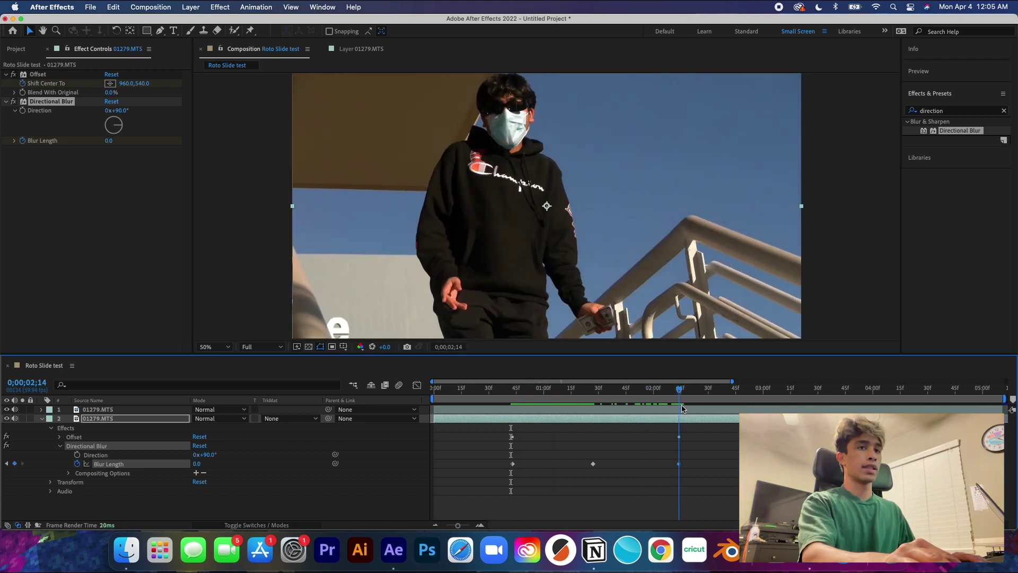
{"action": "key", "text": "Delete"}
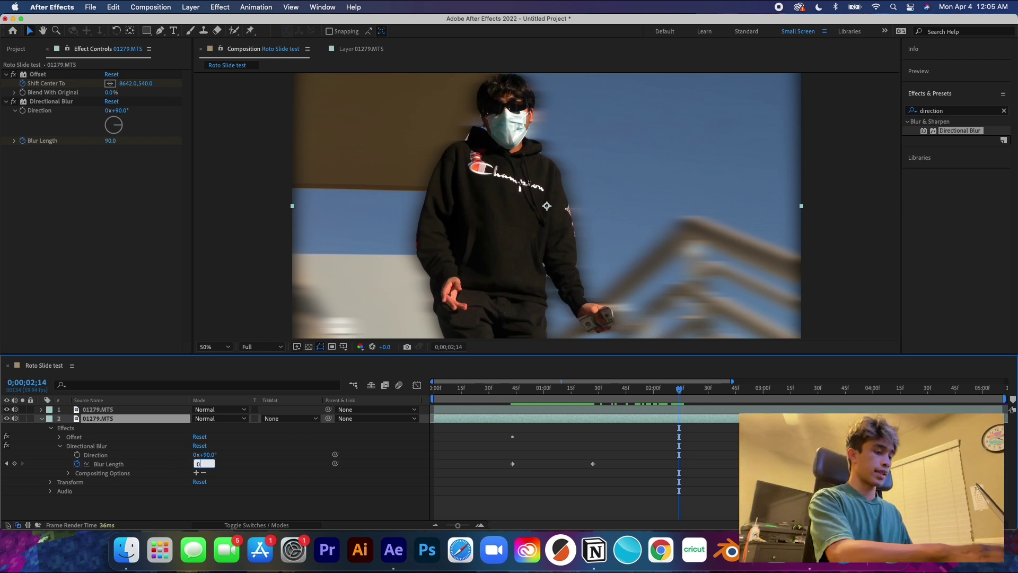
{"action": "type", "text": "0"}
{"action": "key", "text": "Return"}
Step: Preview the directional blur ramp from the start and from midway through the slide
{"action": "left_click_drag", "start_coordinate": [533, 400], "coordinate": [504, 399]}
{"action": "key", "text": "space"}
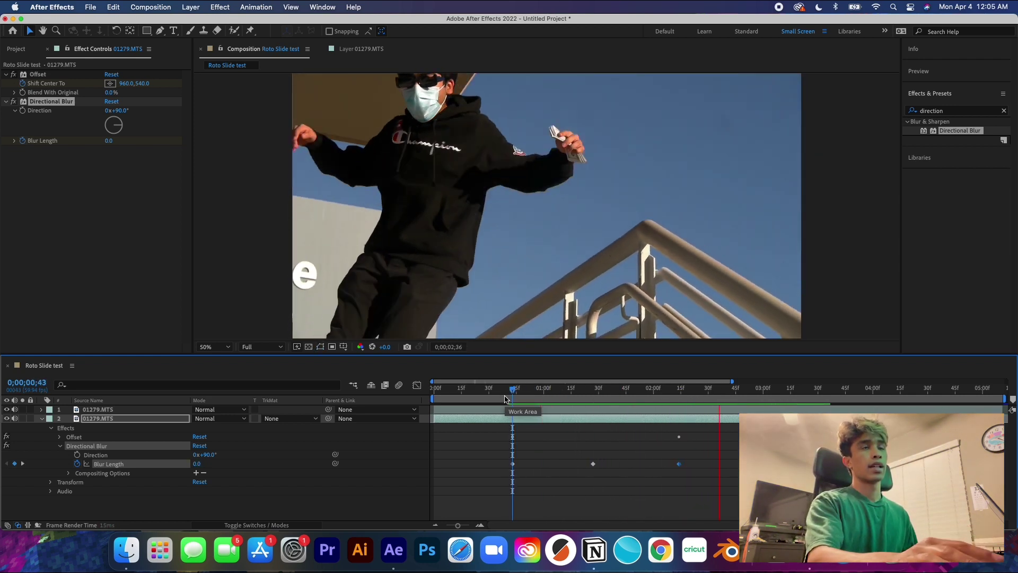
{"action": "key", "text": "space"}
{"action": "left_click_drag", "start_coordinate": [768, 387], "coordinate": [487, 400]}
{"action": "key", "text": "space"}
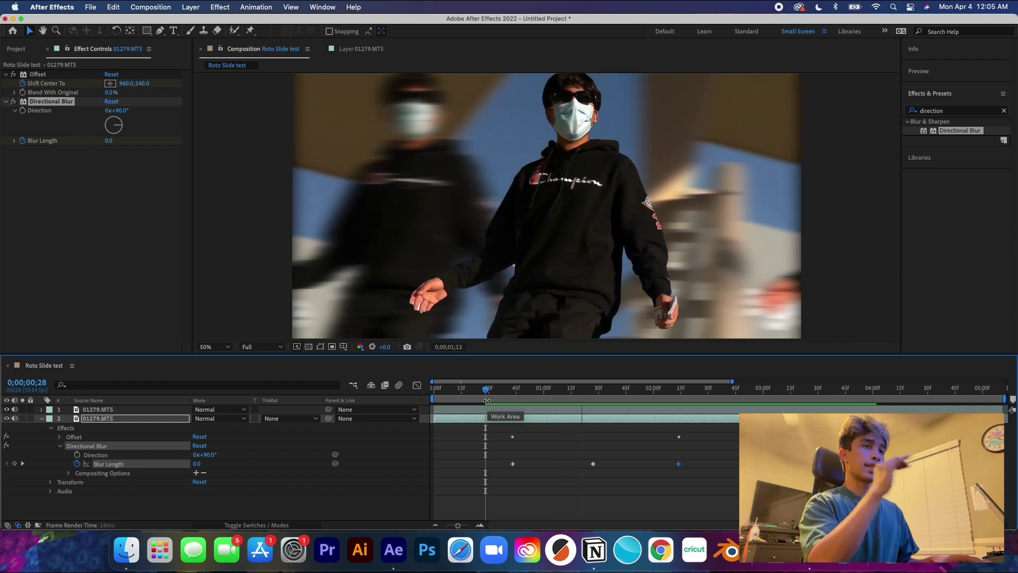
{"action": "key", "text": "space"}
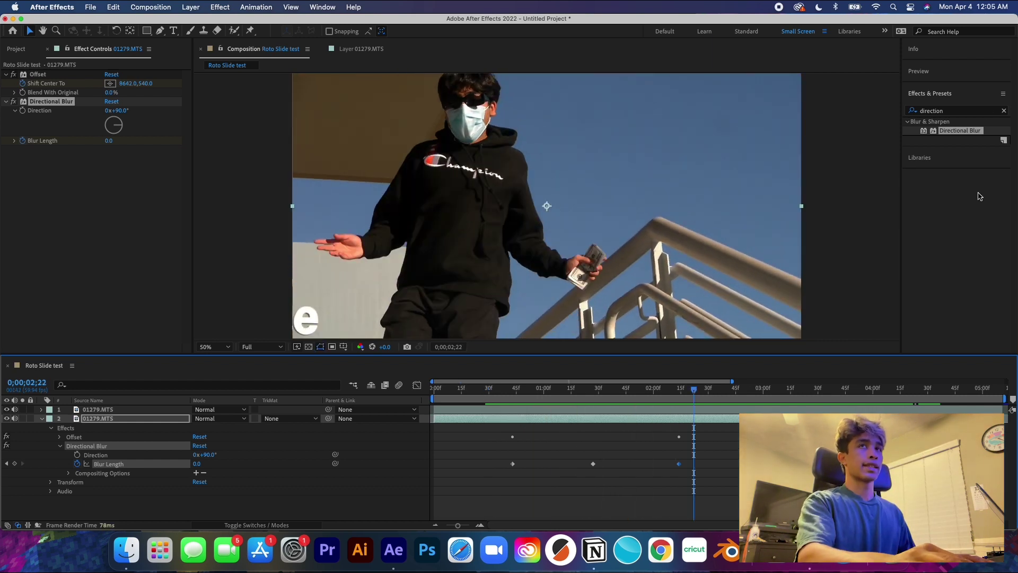
Step: Apply Glow to the 01279.MTS layer and keyframe Glow Intensity at 0
{"action": "left_click", "coordinate": [950, 112]}
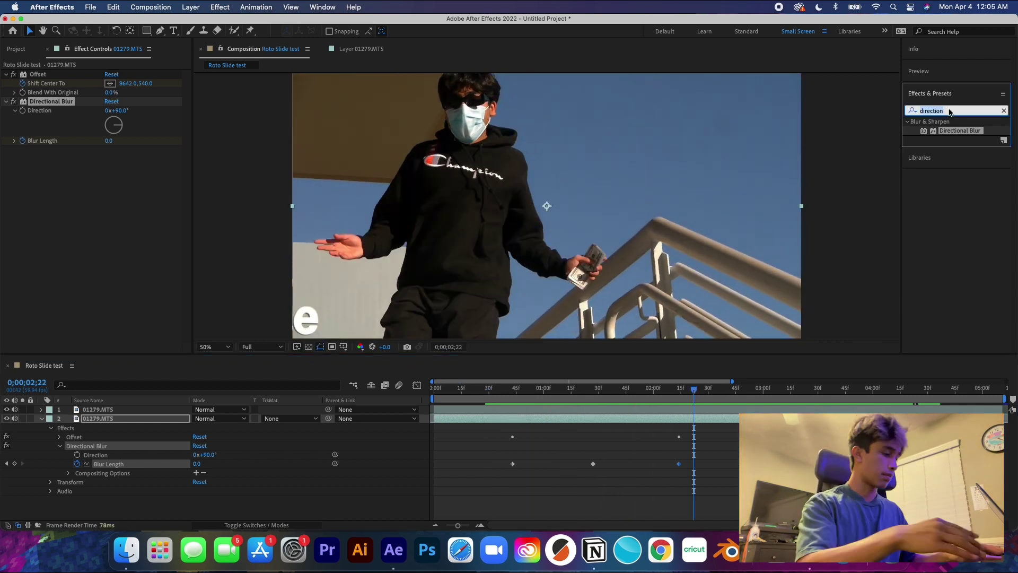
{"action": "key", "text": "BackSpace"}
{"action": "type", "text": "glow"}
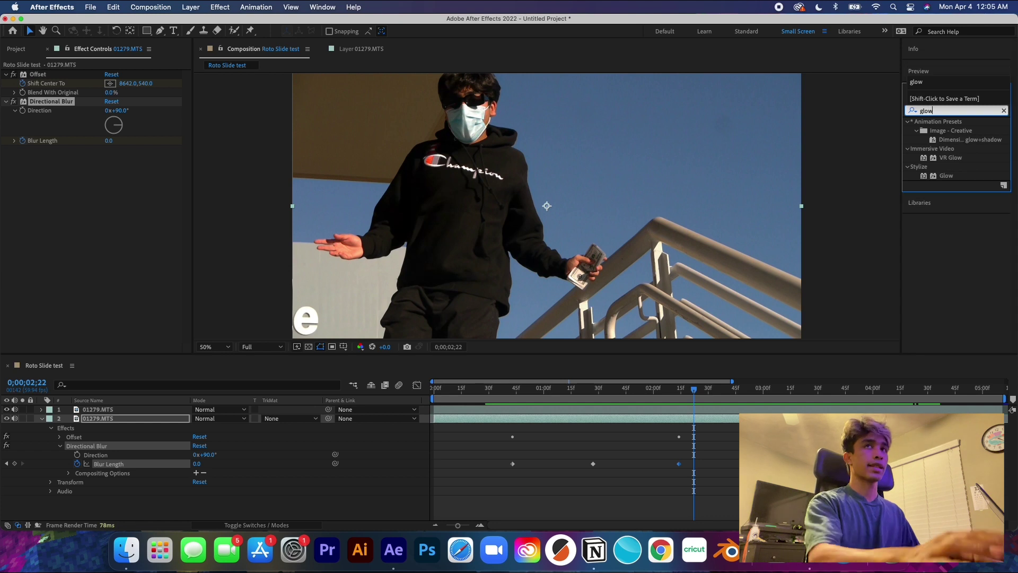
{"action": "left_click_drag", "start_coordinate": [964, 171], "coordinate": [121, 421]}
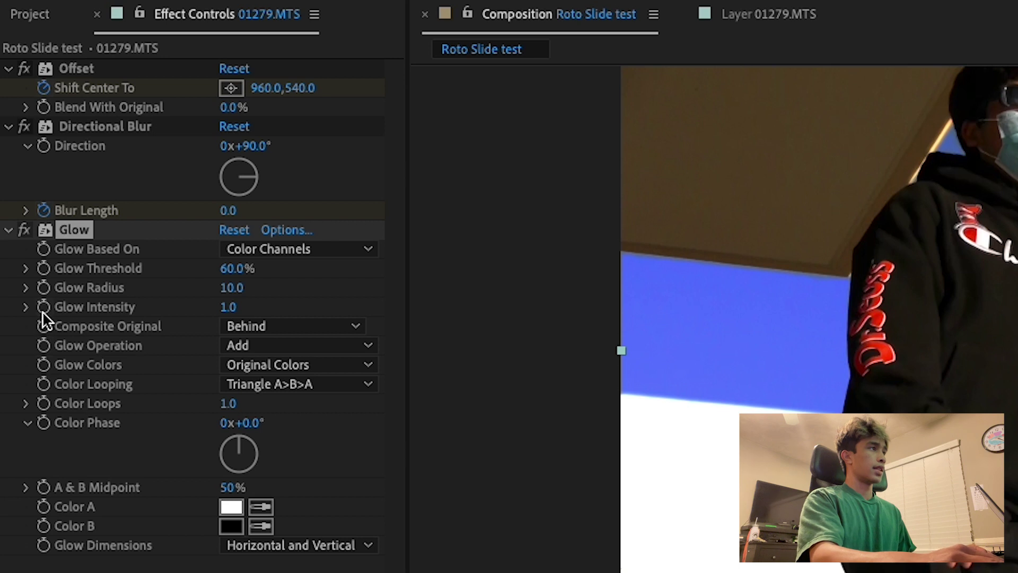
{"action": "left_click", "coordinate": [40, 306]}
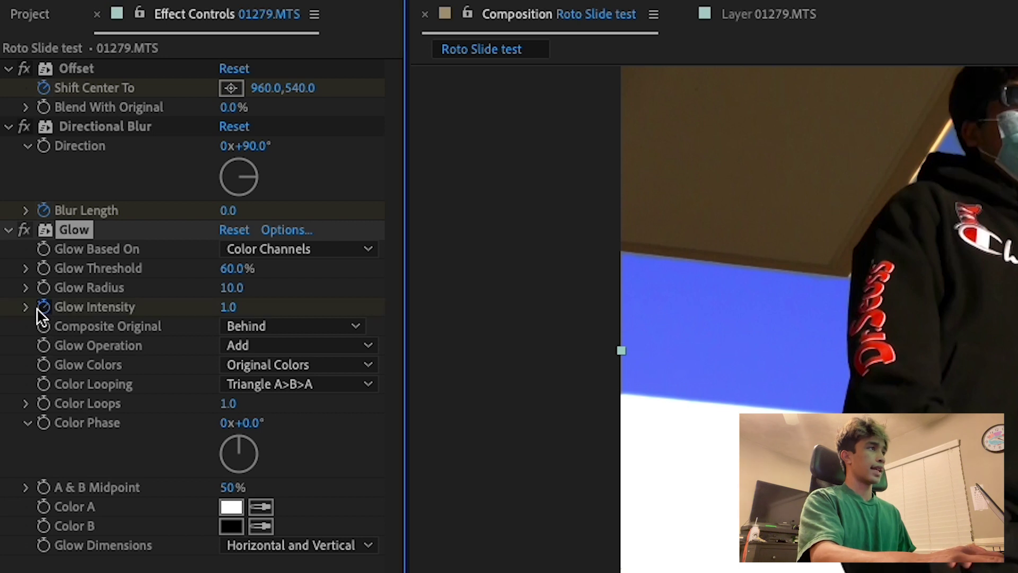
{"action": "left_click", "coordinate": [229, 307]}
{"action": "type", "text": "0"}
{"action": "key", "text": "Return"}
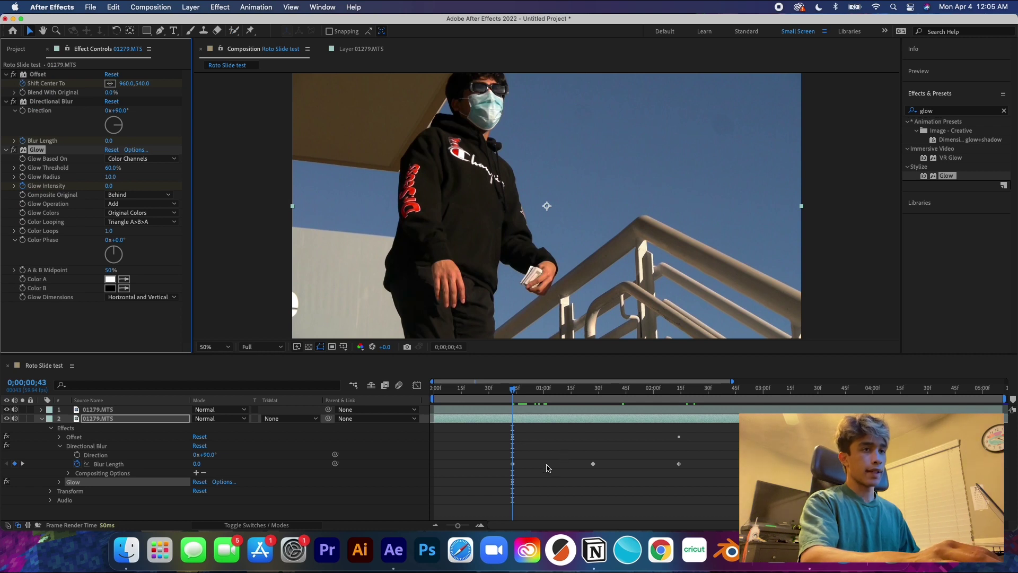
Step: Raise Glow Intensity to 1.7 at 1;27, with Glow Radius 132 and Threshold 56.9%
{"action": "left_click_drag", "start_coordinate": [513, 389], "coordinate": [594, 393]}
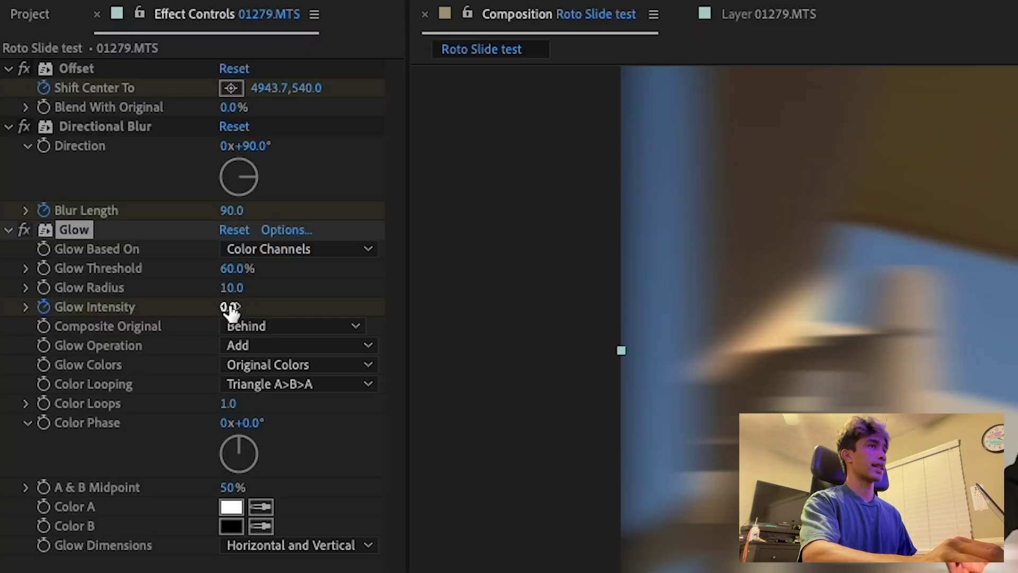
{"action": "left_click_drag", "start_coordinate": [231, 310], "coordinate": [397, 288]}
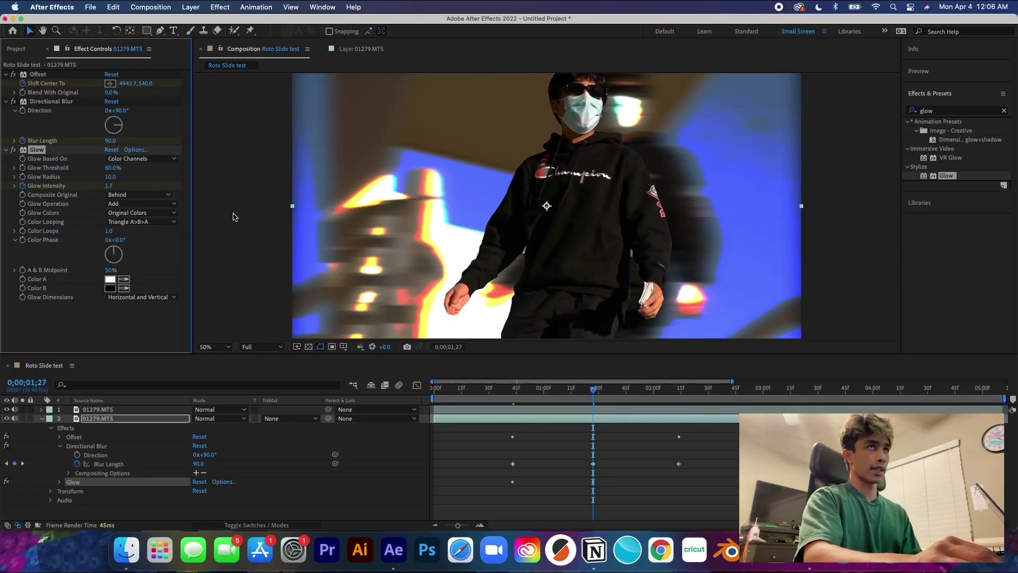
{"action": "left_click_drag", "start_coordinate": [111, 180], "coordinate": [156, 177]}
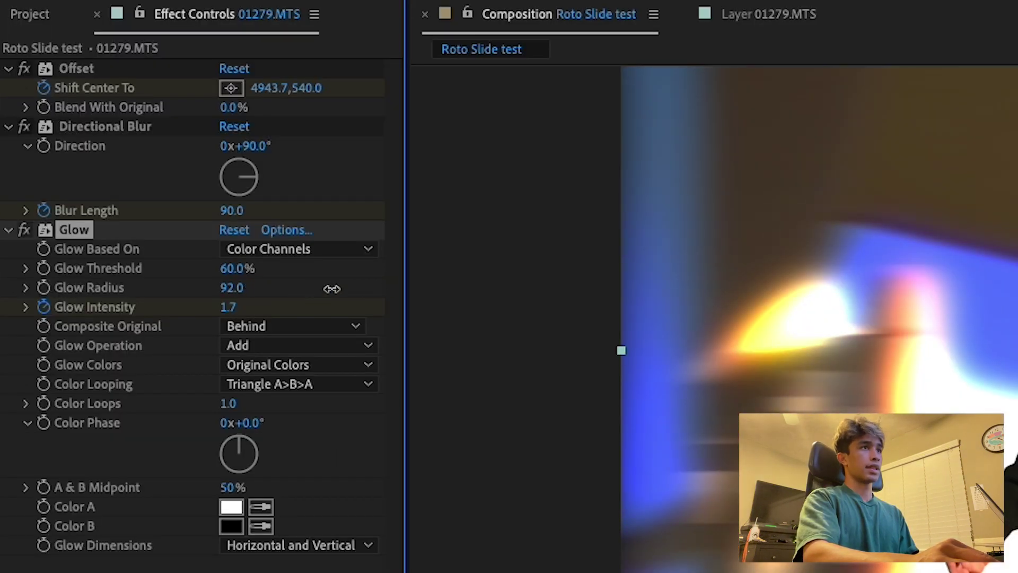
{"action": "left_click_drag", "start_coordinate": [332, 289], "coordinate": [357, 282]}
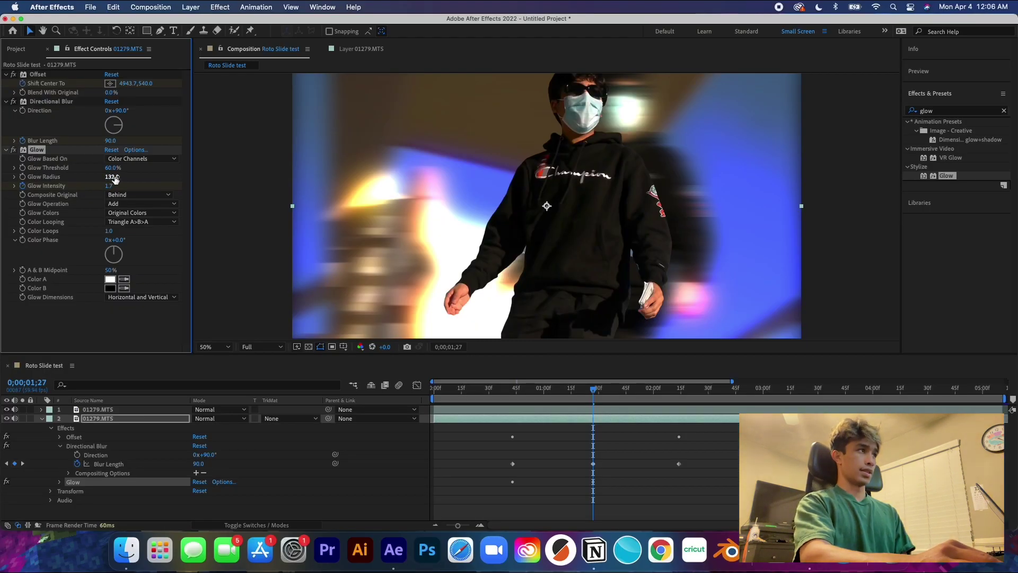
{"action": "left_click_drag", "start_coordinate": [120, 167], "coordinate": [103, 169]}
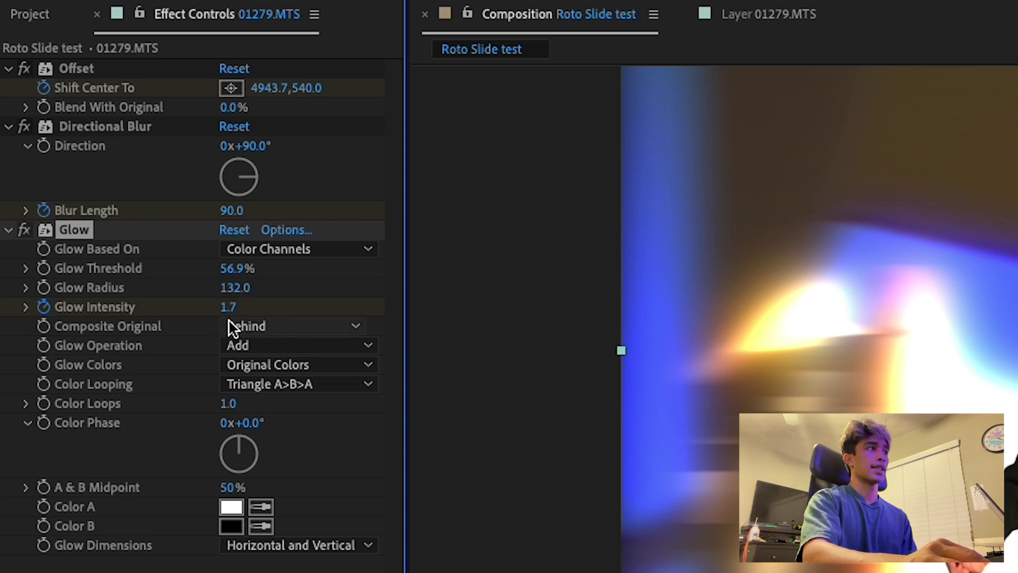
{"action": "left_click_drag", "start_coordinate": [593, 392], "coordinate": [681, 393]}
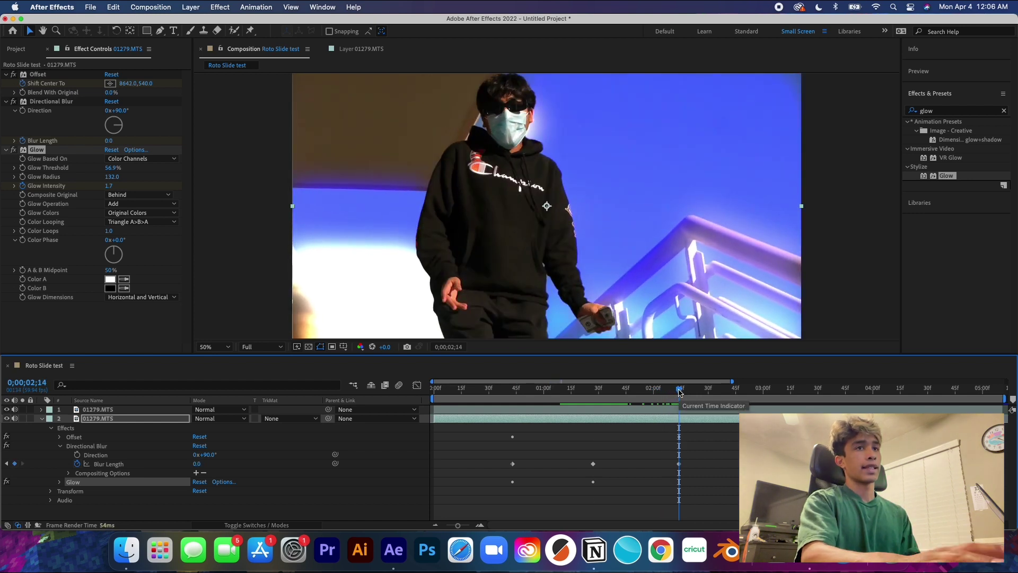
Step: Keyframe Glow Intensity back to 0 at the end of the slide and expand the Glow properties
{"action": "left_click", "coordinate": [107, 186]}
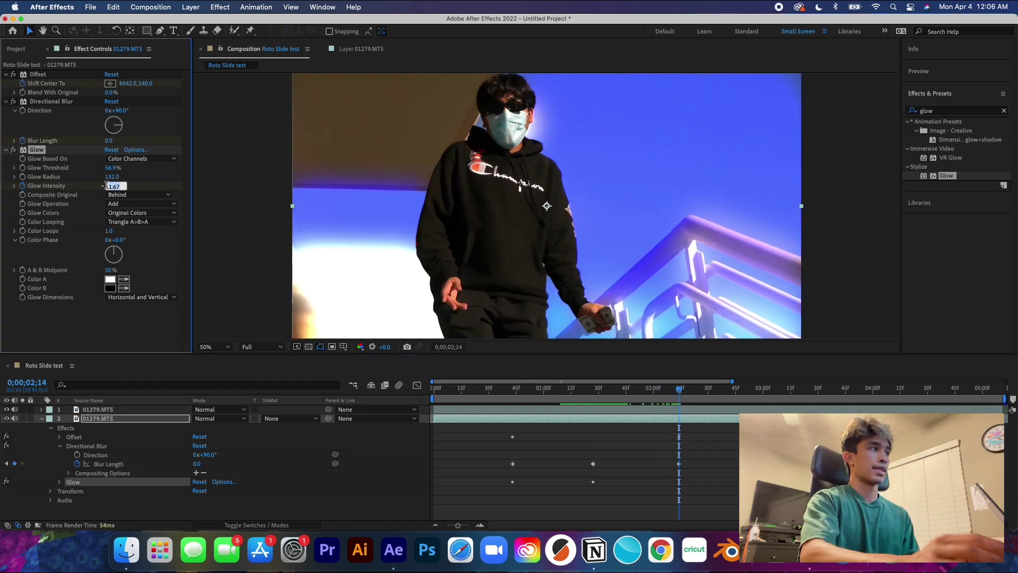
{"action": "key", "text": "Return"}
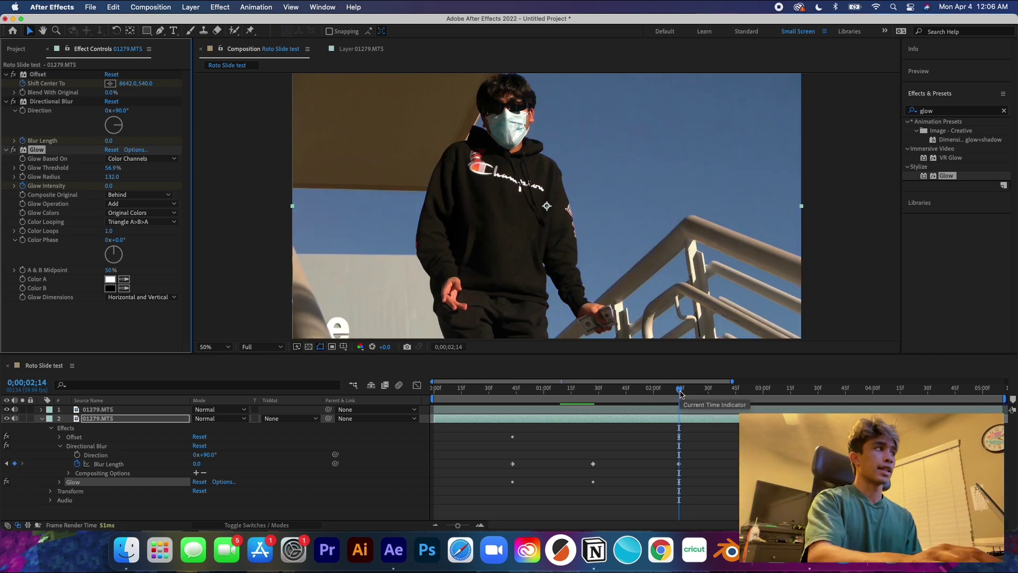
{"action": "left_click_drag", "start_coordinate": [679, 391], "coordinate": [613, 408]}
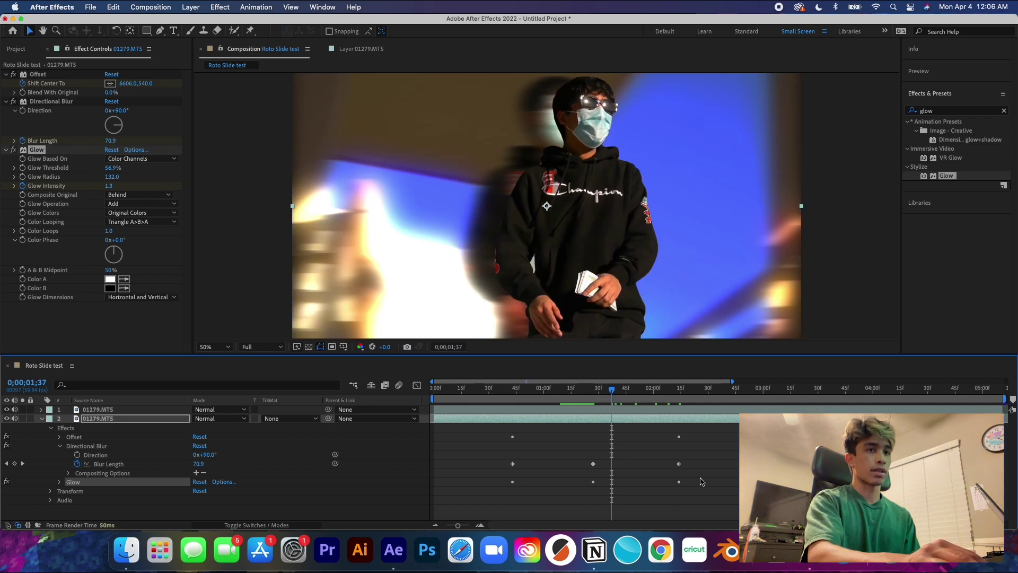
{"action": "left_click", "coordinate": [57, 485]}
{"action": "scroll", "coordinate": [465, 473], "scroll_direction": "down", "scroll_amount": 2}
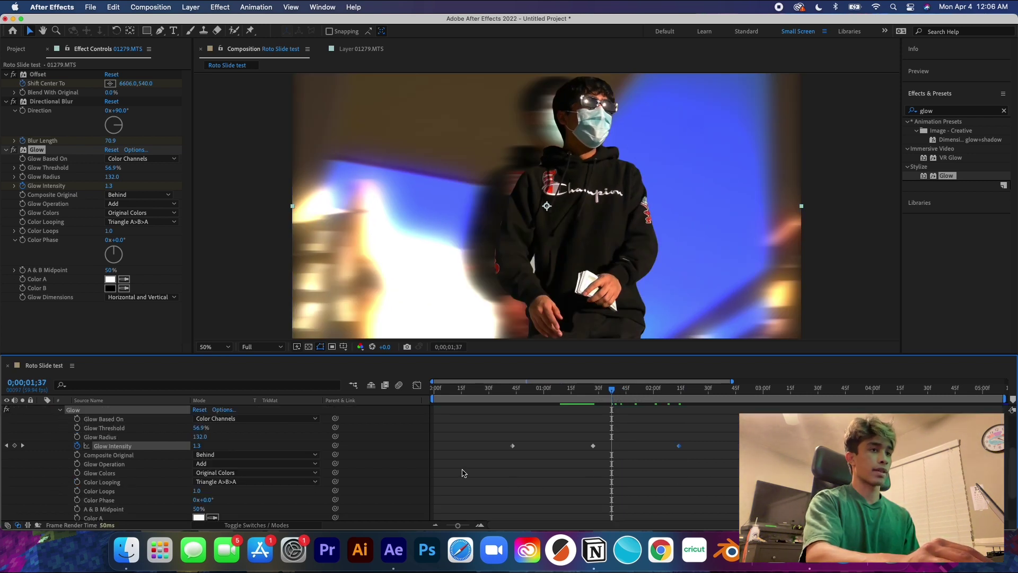
Step: Preview the blur and glow slide from around 0;00;00;32 to 0;00;00;40, then show the Project panel
{"action": "left_click_drag", "start_coordinate": [617, 391], "coordinate": [494, 412]}
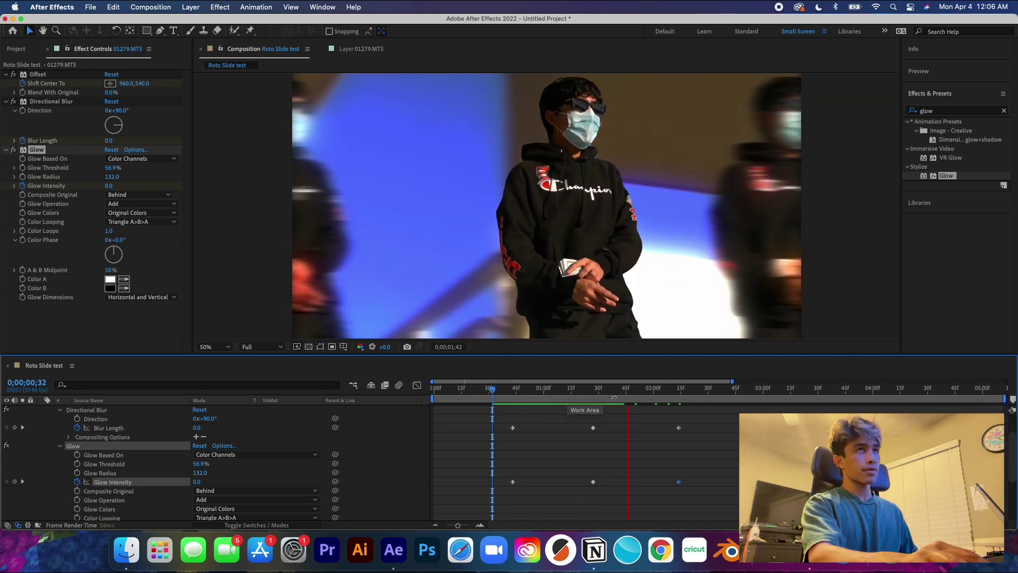
{"action": "left_click", "coordinate": [683, 386]}
{"action": "left_click", "coordinate": [493, 398]}
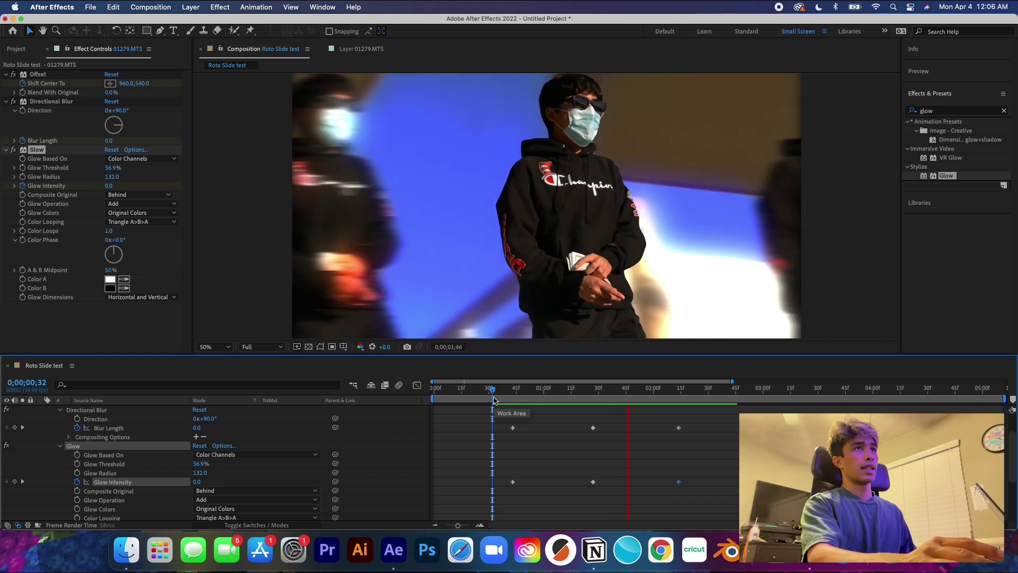
{"action": "left_click", "coordinate": [486, 397]}
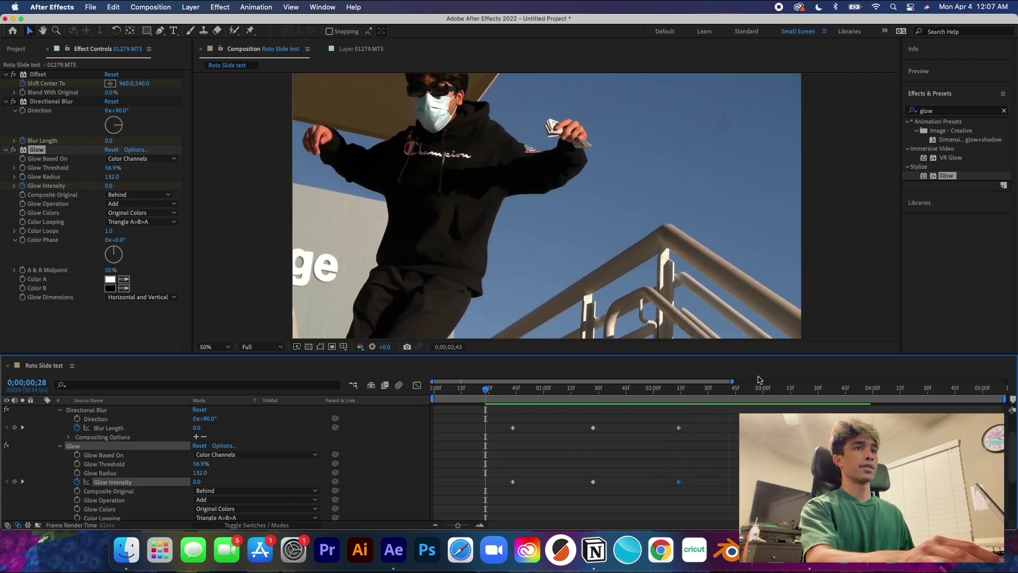
{"action": "left_click", "coordinate": [740, 392]}
{"action": "left_click", "coordinate": [502, 395]}
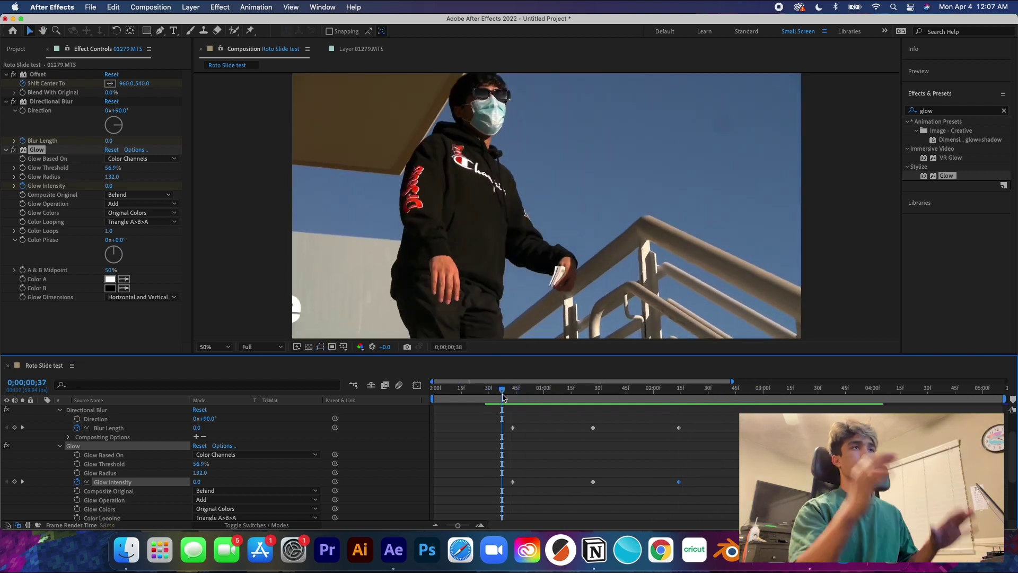
{"action": "key", "text": "space"}
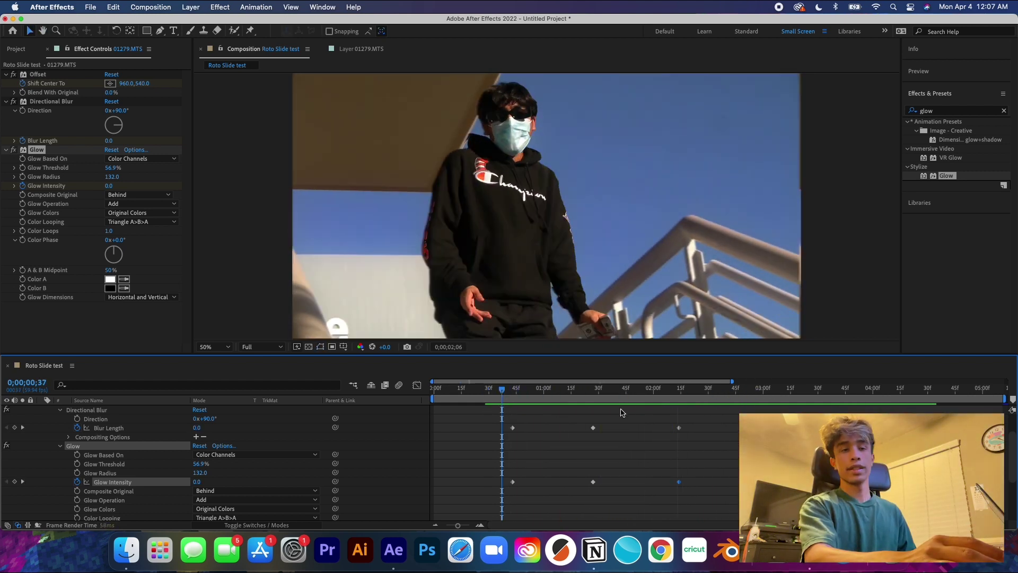
{"action": "key", "text": "space"}
{"action": "left_click", "coordinate": [507, 388]}
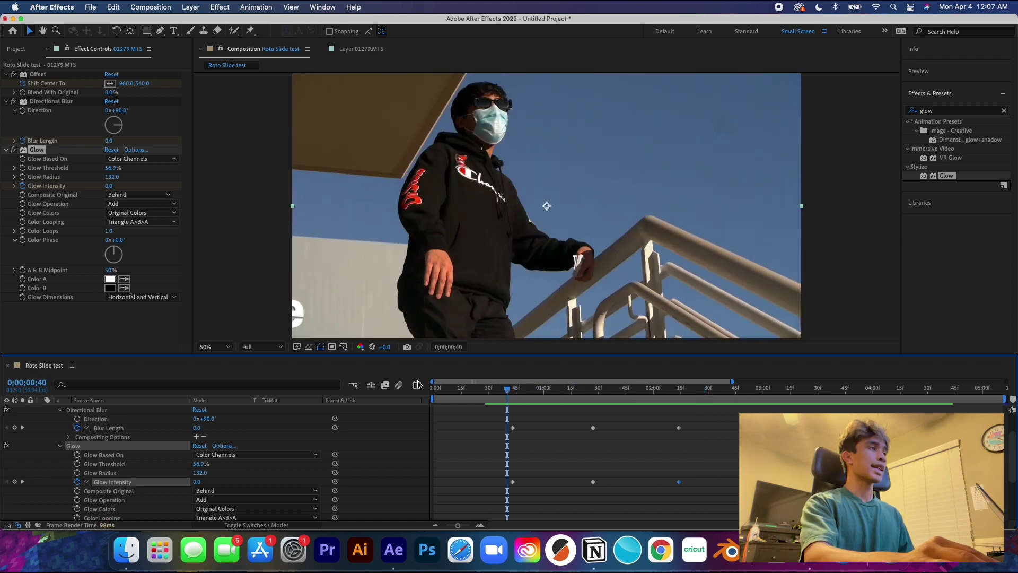
{"action": "left_click", "coordinate": [18, 49]}
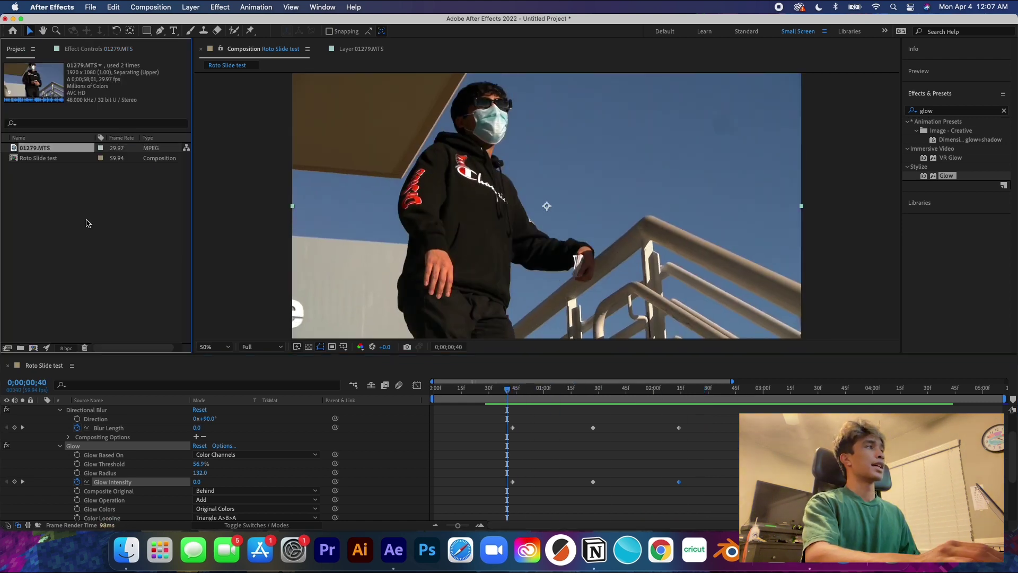
Step: Find Vhs Noise 03.mp4 through a Finder search for 'vhs', preview it, and import it into the project
{"action": "left_click", "coordinate": [113, 563]}
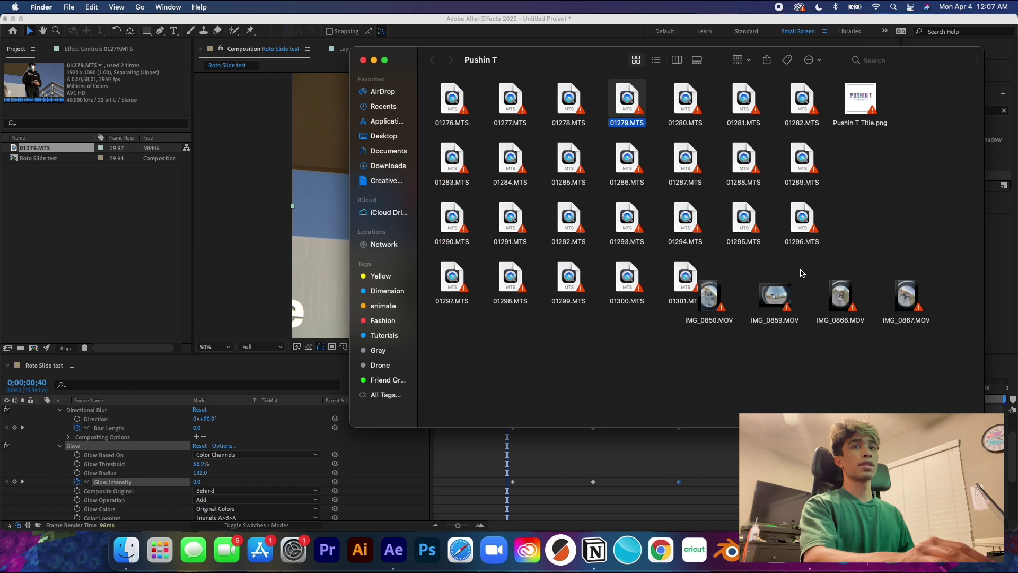
{"action": "left_click", "coordinate": [886, 59]}
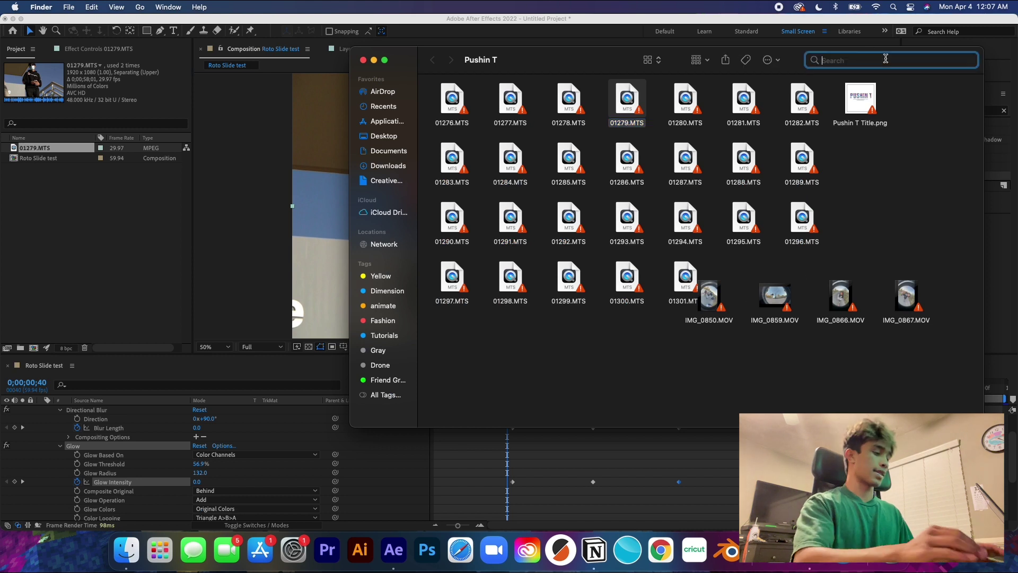
{"action": "type", "text": "vhs"}
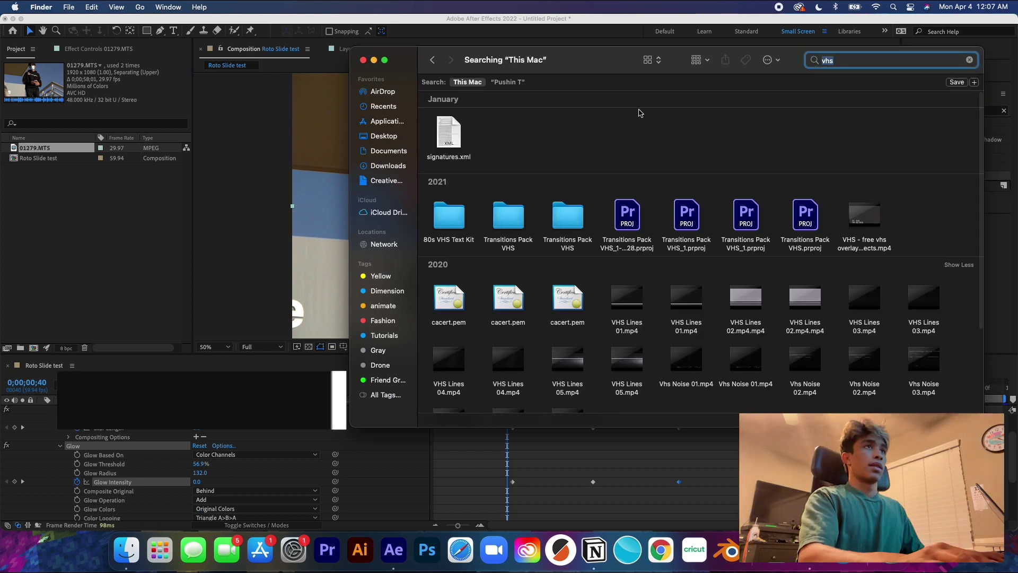
{"action": "scroll", "coordinate": [482, 363], "scroll_direction": "down", "scroll_amount": 3}
{"action": "left_click", "coordinate": [462, 350]}
{"action": "key", "text": "space"}
{"action": "key", "text": "space"}
{"action": "left_click_drag", "start_coordinate": [446, 347], "coordinate": [58, 233]}
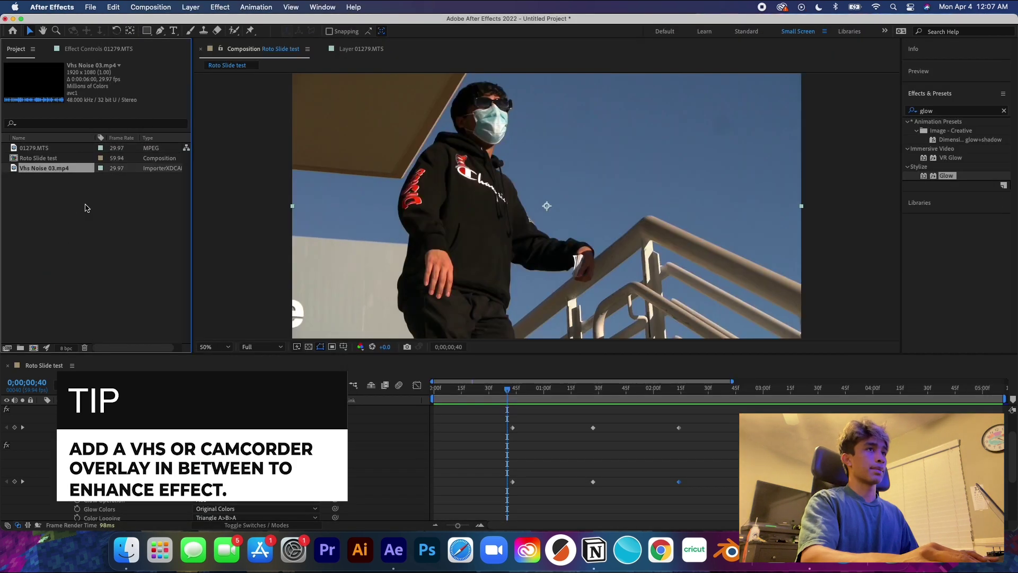
Step: Place Vhs Noise 03.mp4 in the timeline between the two 01279.MTS layers
{"action": "left_click", "coordinate": [41, 419]}
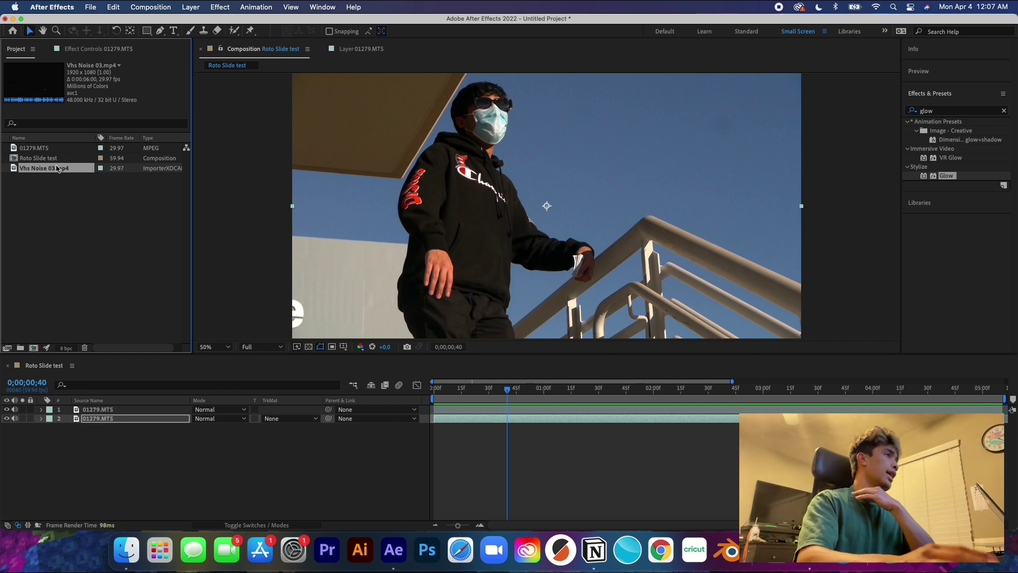
{"action": "left_click_drag", "start_coordinate": [75, 234], "coordinate": [133, 417]}
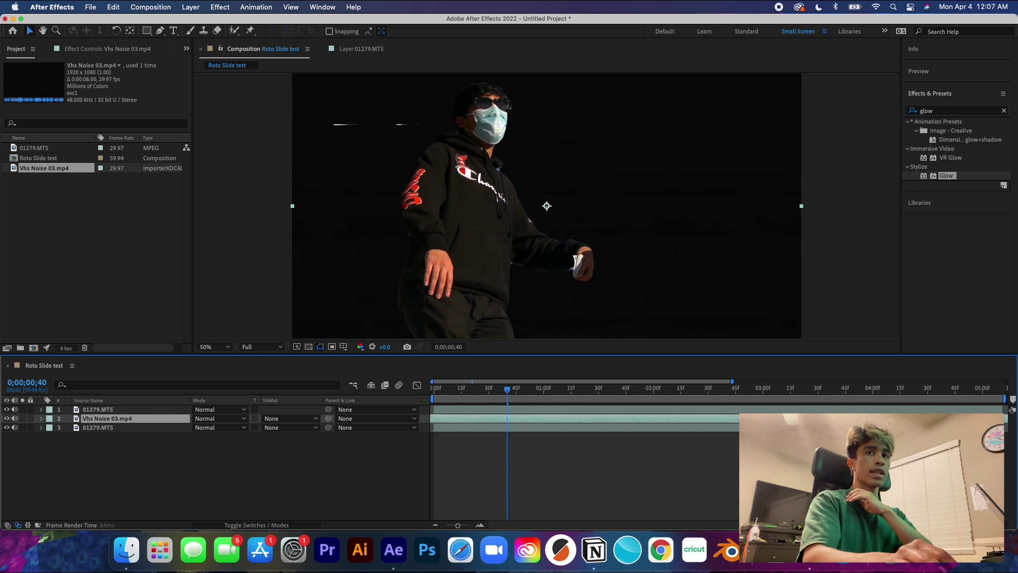
{"action": "left_click", "coordinate": [652, 447]}
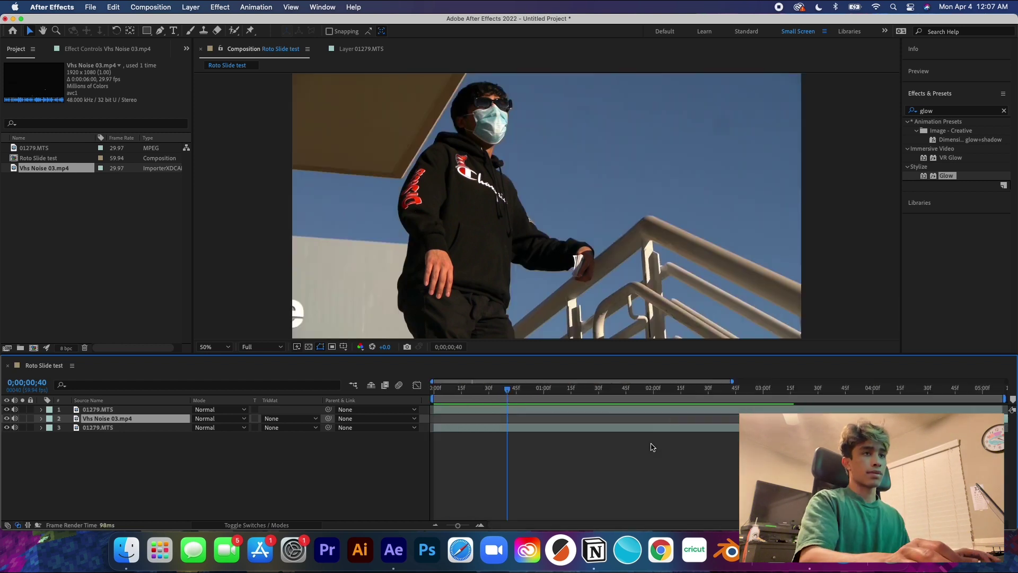
{"action": "key", "text": "super+z"}
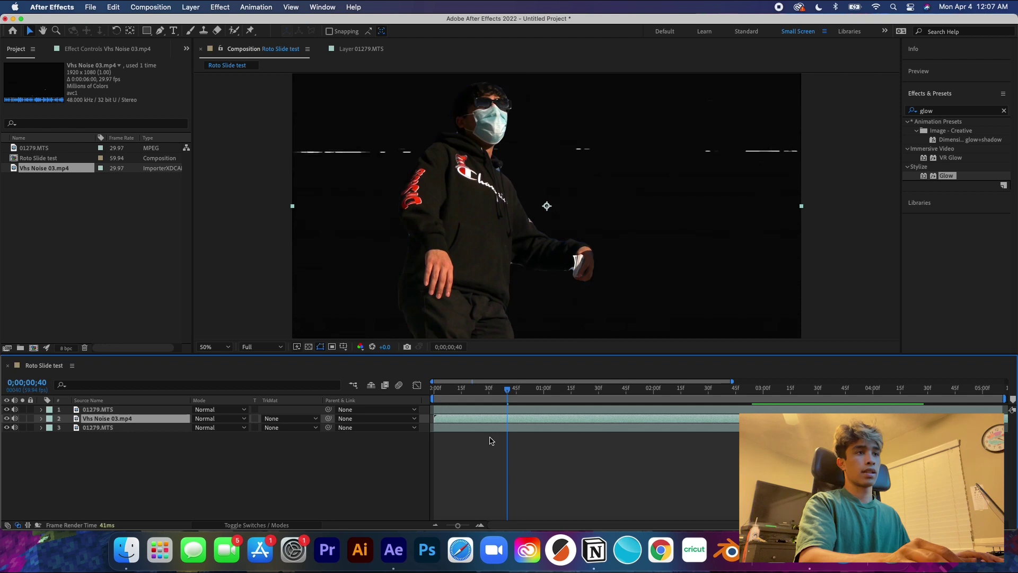
Step: Split the noise layer at 0;00;05;10 and delete the extra piece
{"action": "left_click_drag", "start_coordinate": [512, 390], "coordinate": [1000, 392]}
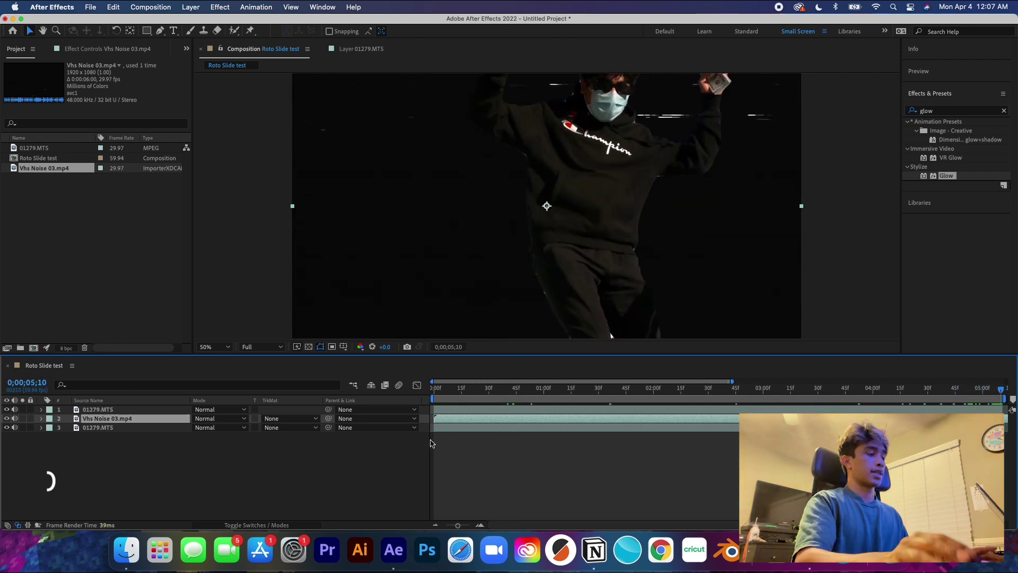
{"action": "key", "text": "super+shift+d"}
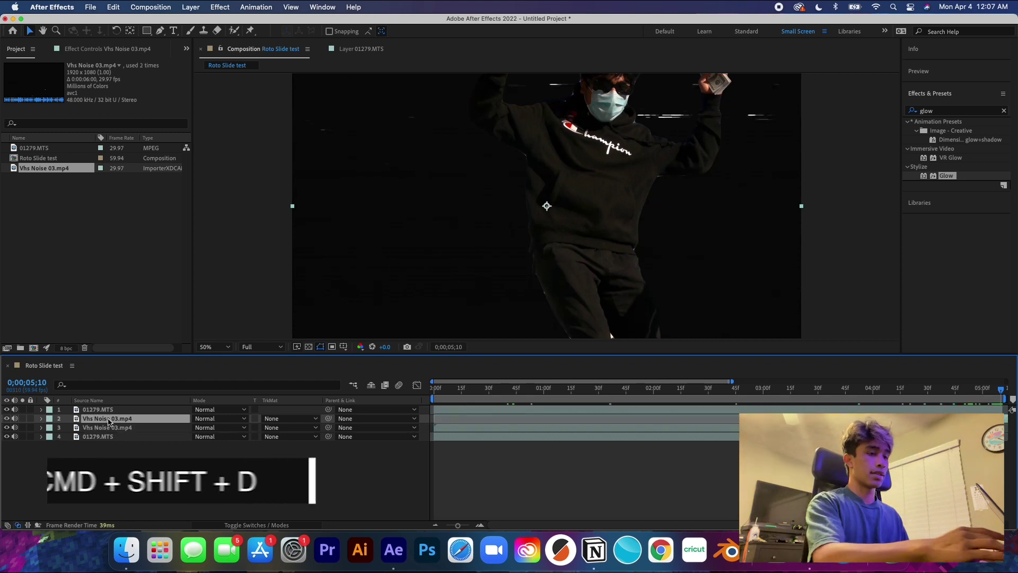
{"action": "key", "text": "Delete"}
{"action": "left_click", "coordinate": [447, 420]}
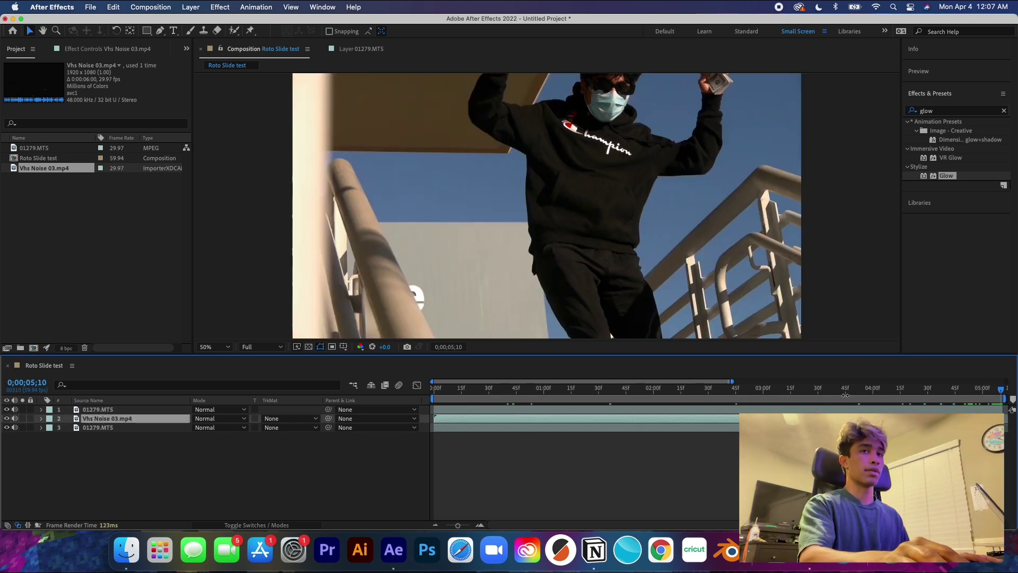
{"action": "left_click_drag", "start_coordinate": [1008, 395], "coordinate": [651, 391]}
Step: Set the Vhs Noise layer's blend mode to Add and check the overlay across the slide
{"action": "left_click", "coordinate": [214, 418]}
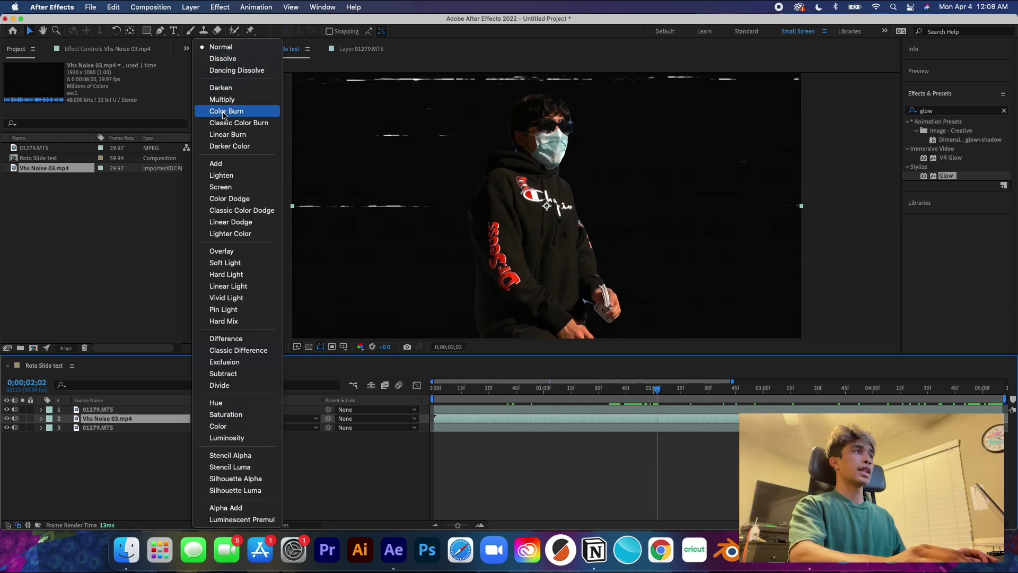
{"action": "left_click", "coordinate": [226, 164]}
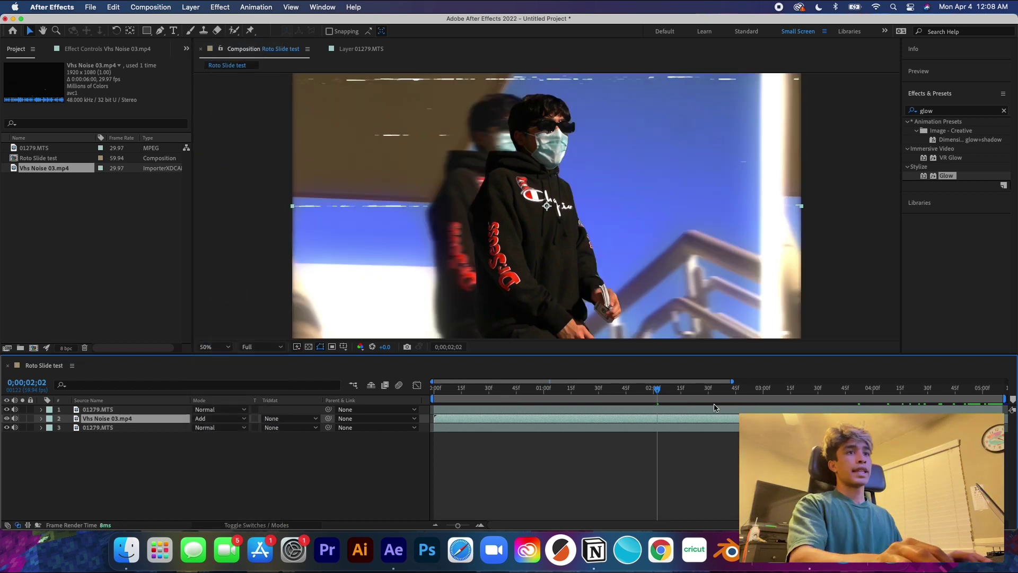
{"action": "left_click_drag", "start_coordinate": [657, 386], "coordinate": [516, 395]}
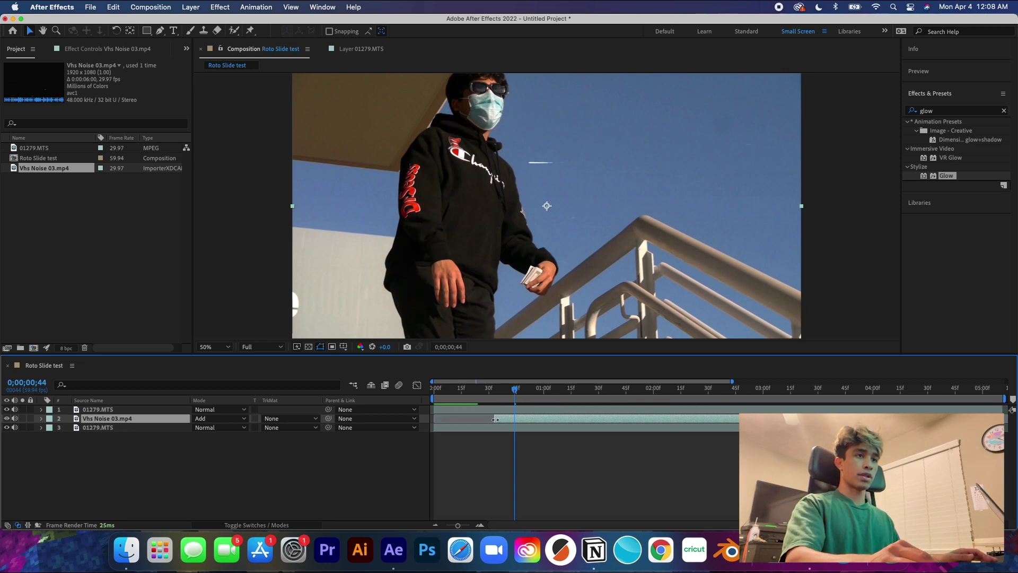
{"action": "mouse_move", "coordinate": [515, 393]}
{"action": "left_mouse_down"}
{"action": "mouse_move", "coordinate": [703, 395]}
{"action": "mouse_move", "coordinate": [670, 399]}
{"action": "mouse_move", "coordinate": [671, 418]}
{"action": "mouse_move", "coordinate": [655, 392]}
{"action": "mouse_move", "coordinate": [563, 393]}
{"action": "mouse_move", "coordinate": [669, 389]}
{"action": "mouse_move", "coordinate": [530, 391]}
{"action": "left_mouse_up"}
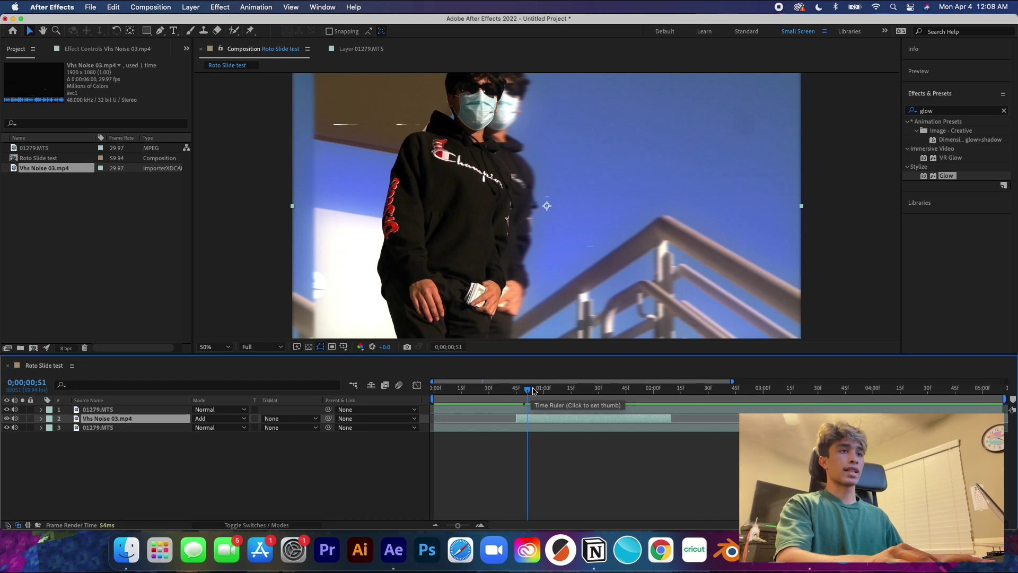
{"action": "key", "text": "space"}
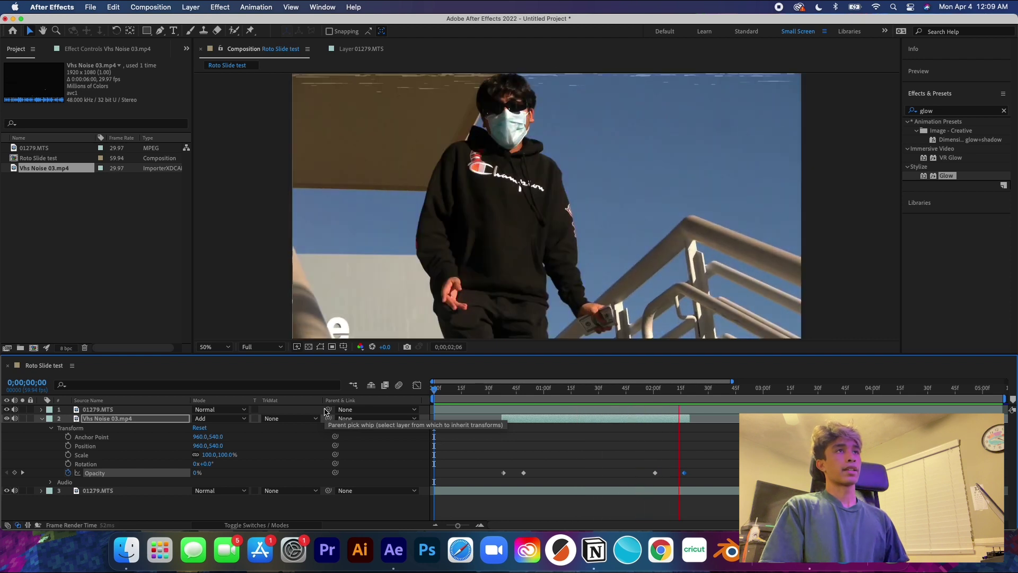
Step: Preview the noise opacity fades from the start, from 0;00;00;58 and from 0;00;00;35
{"action": "key", "text": "space"}
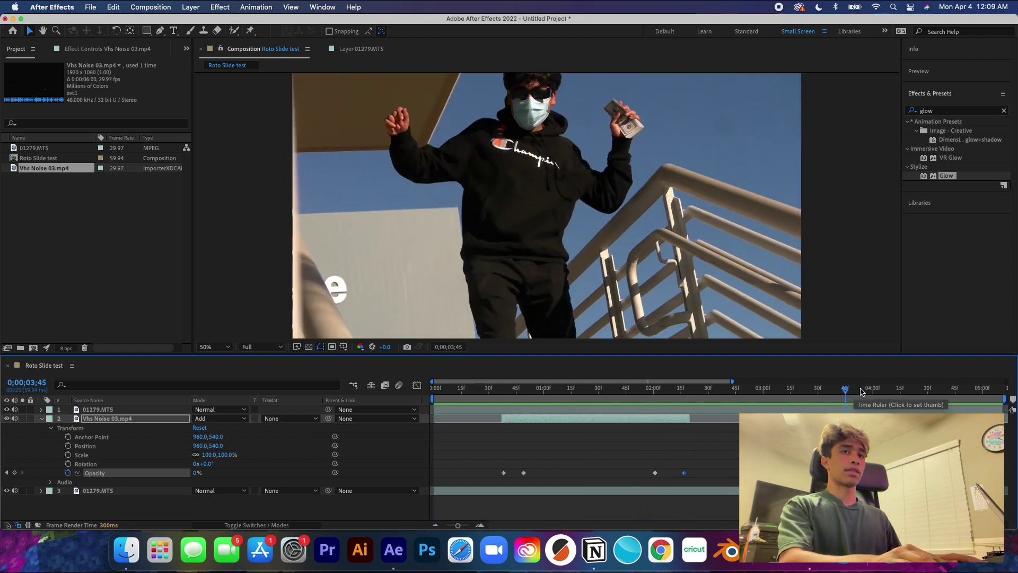
{"action": "key", "text": "Home"}
{"action": "key", "text": "space"}
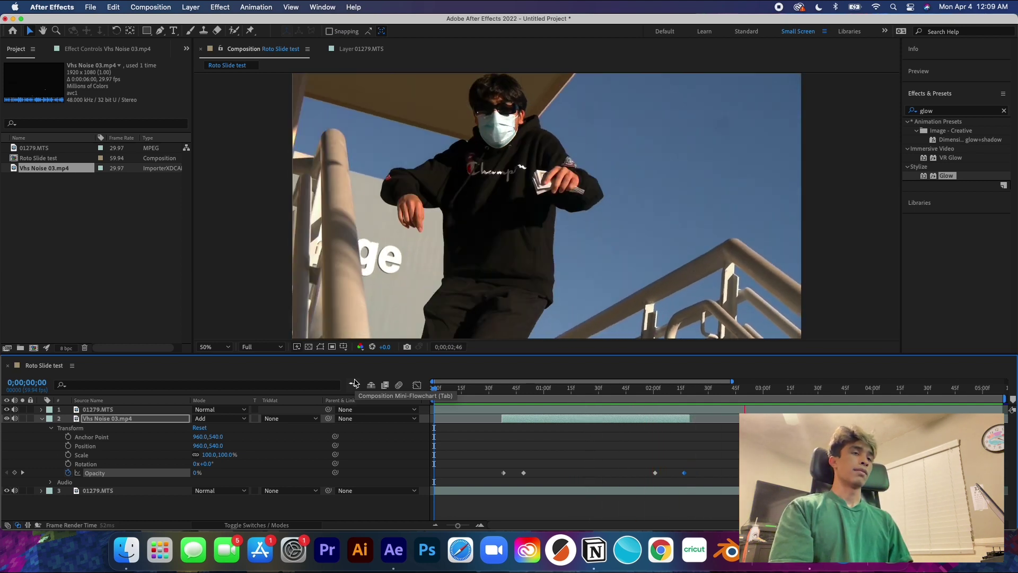
{"action": "left_click", "coordinate": [354, 383]}
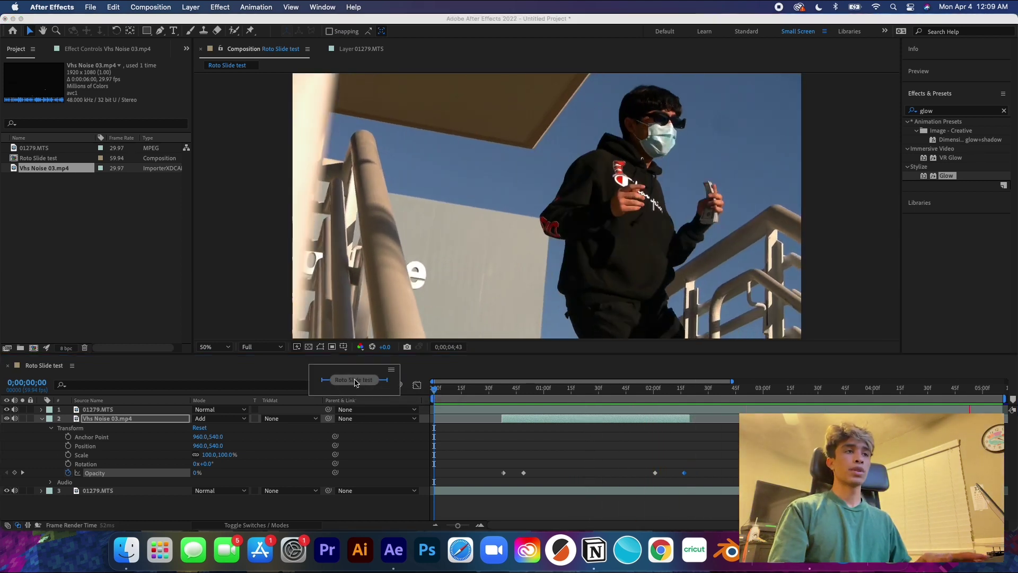
{"action": "left_click", "coordinate": [355, 383]}
{"action": "left_click", "coordinate": [540, 388]}
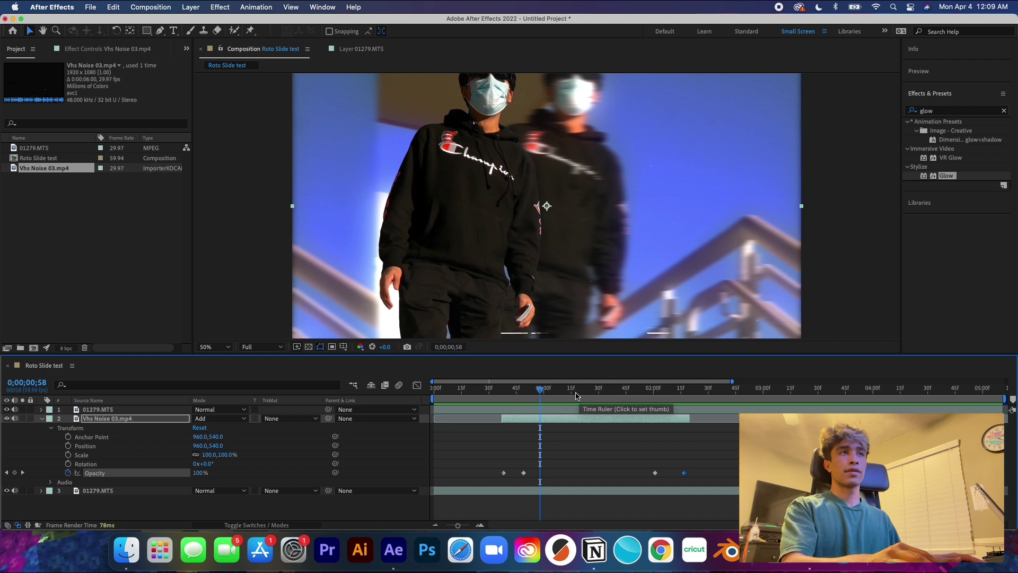
{"action": "key", "text": "space"}
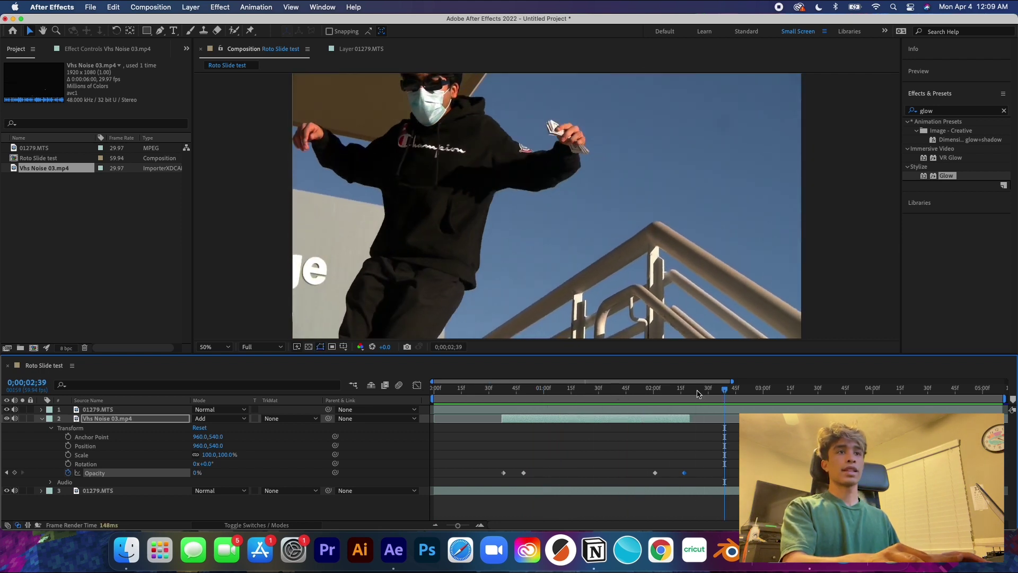
{"action": "left_click", "coordinate": [497, 391]}
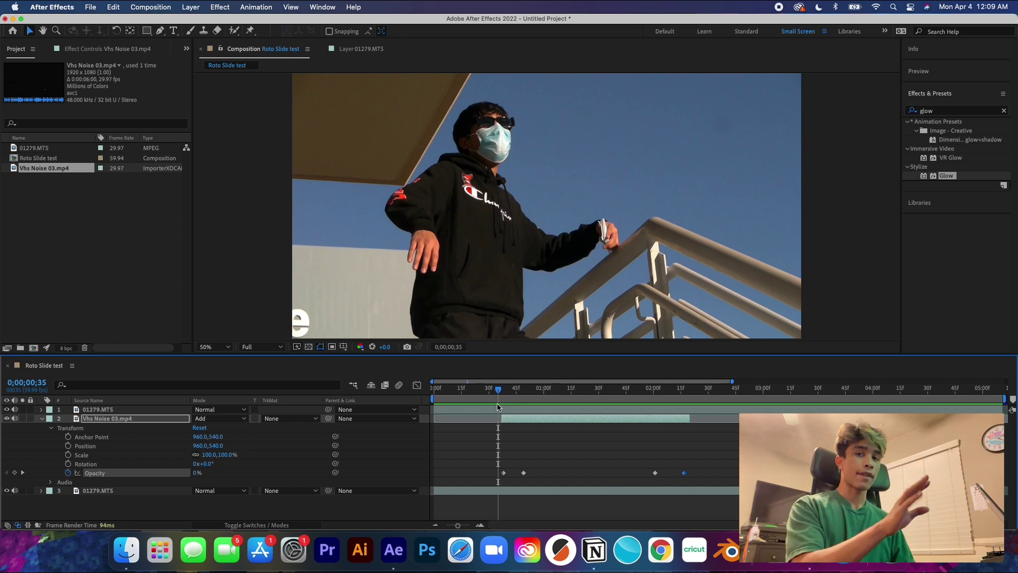
{"action": "key", "text": "space"}
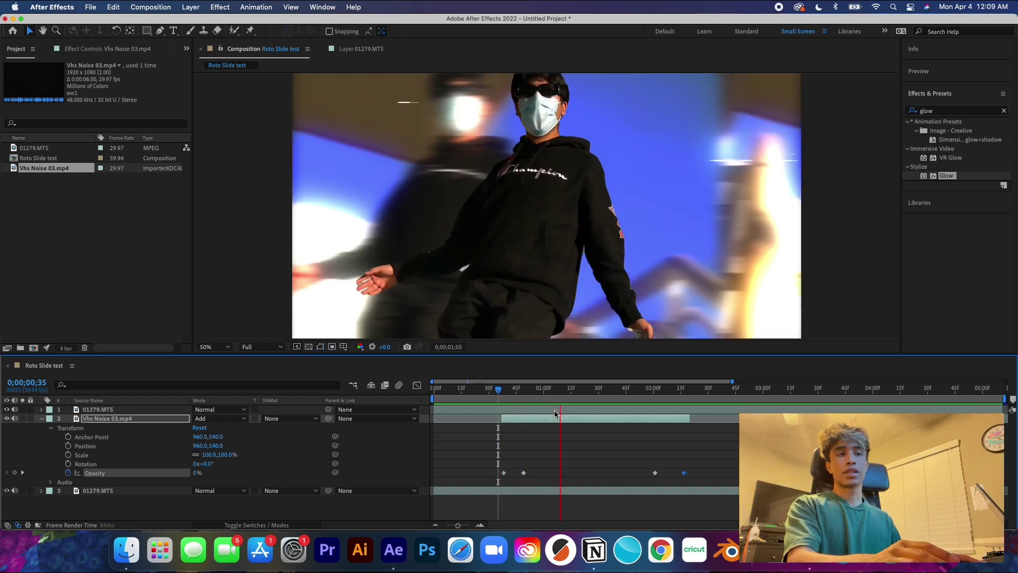